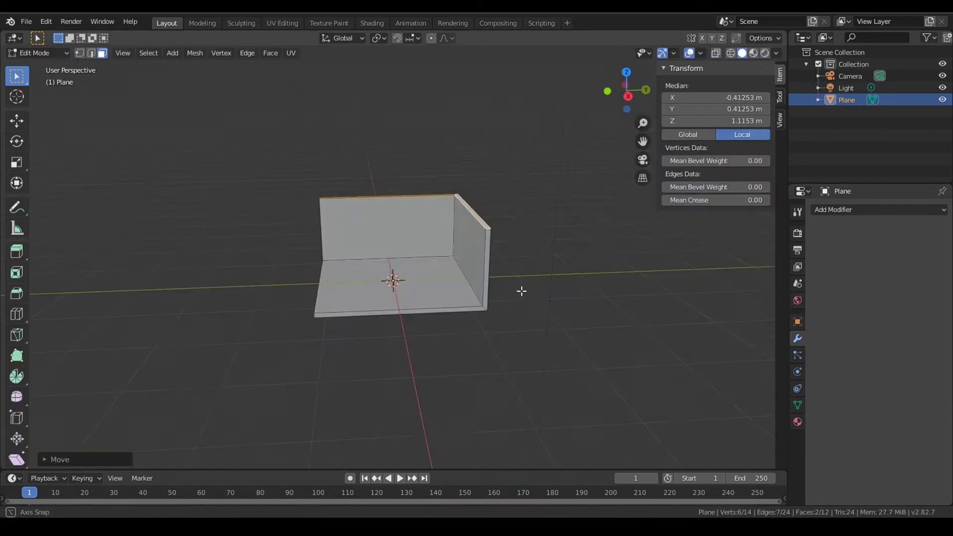
# Extrude the counter's top strip and scale it outward into an overhanging countertop.
pyautogui.press('KP_0')
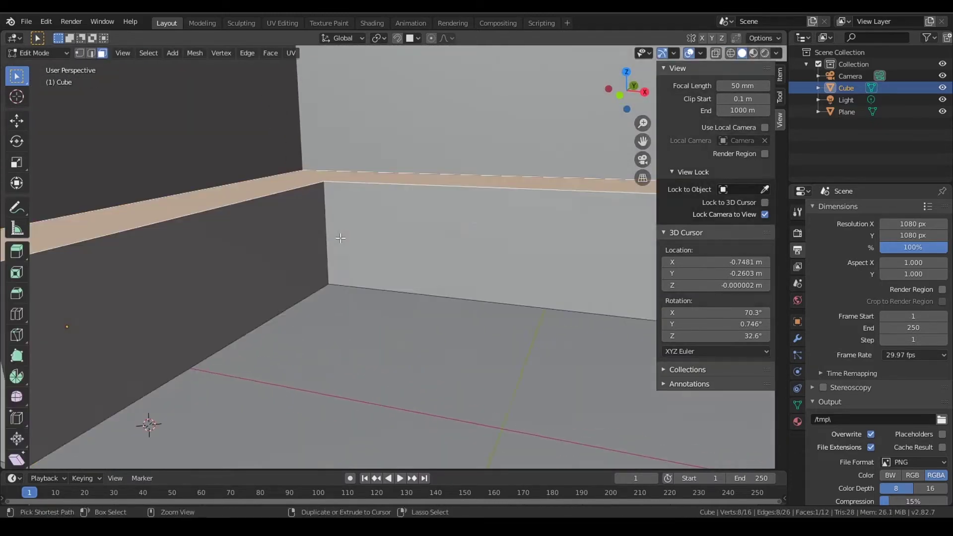
pyautogui.click(22, 255)
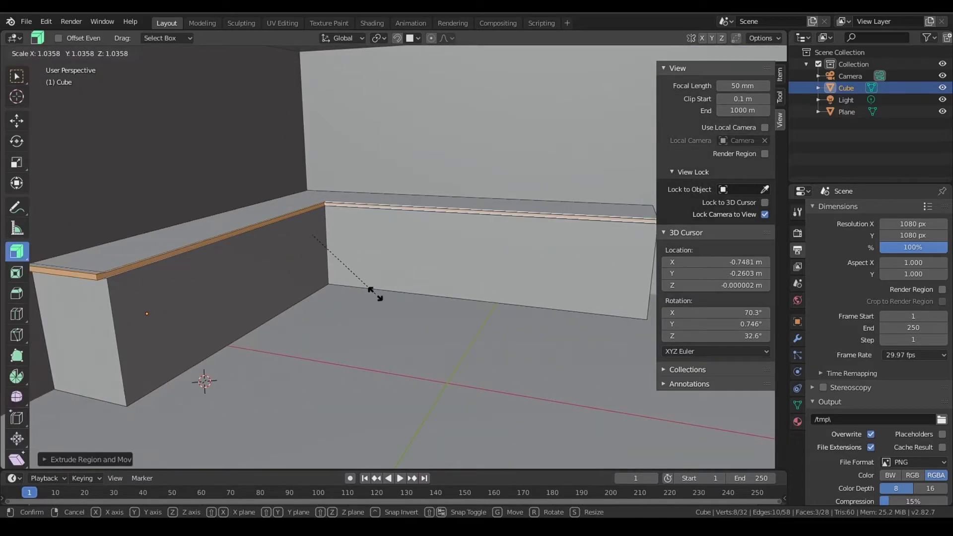
pyautogui.click(397, 304)
pyautogui.press('KP_7')
pyautogui.press('s')
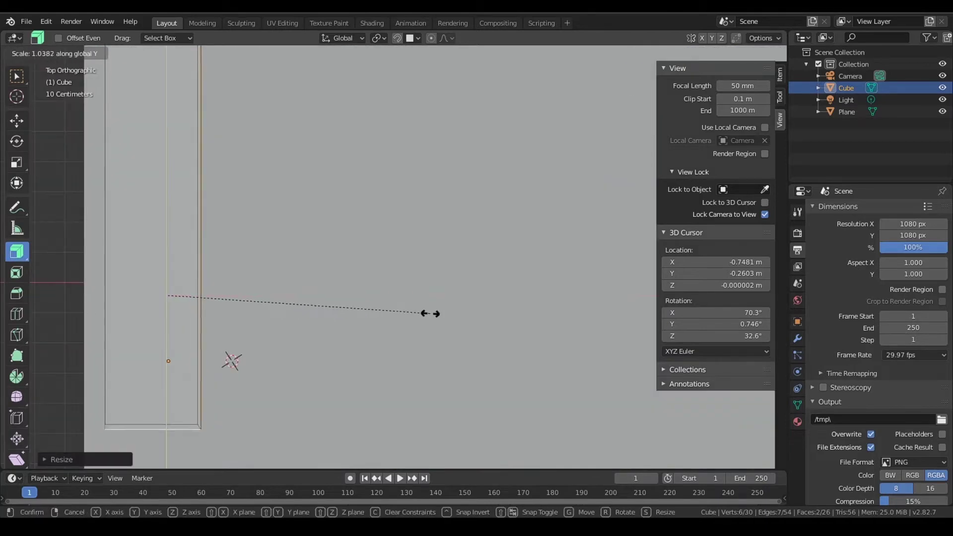
pyautogui.click(430, 313)
# Slide an edge loop along the counter to adjust the L-shape.
pyautogui.moveTo(317, 216); pyautogui.dragTo(318, 321, button='middle')
pyautogui.press('g')
pyautogui.press('g')
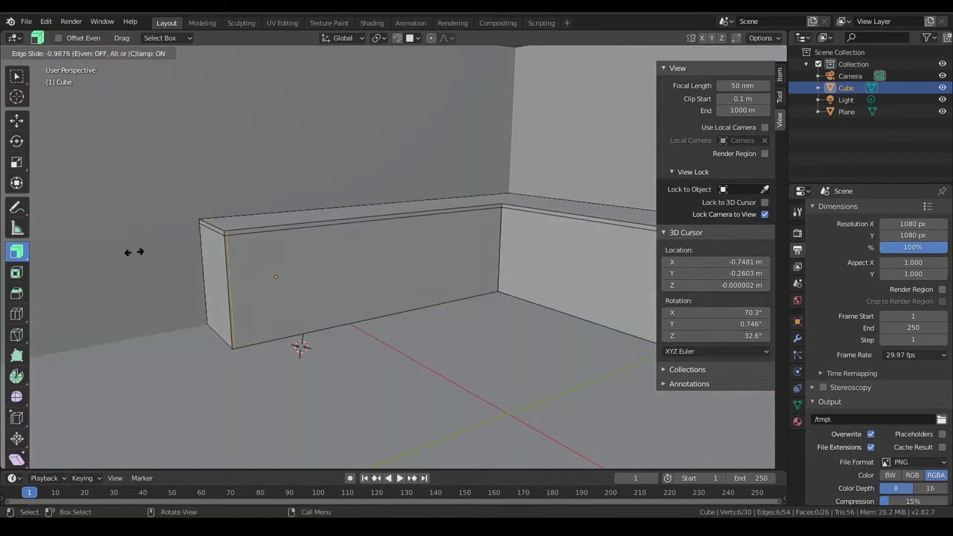
pyautogui.click(133, 252)
pyautogui.moveTo(318, 249); pyautogui.dragTo(348, 208, button='middle')
# Leave Edit Mode and add a new cube to the scene.
pyautogui.press('Tab')
pyautogui.hotkey('shift', 'a')
pyautogui.click(266, 191)
# Scale the new cube and extrude one of its faces along Y.
pyautogui.press('s')
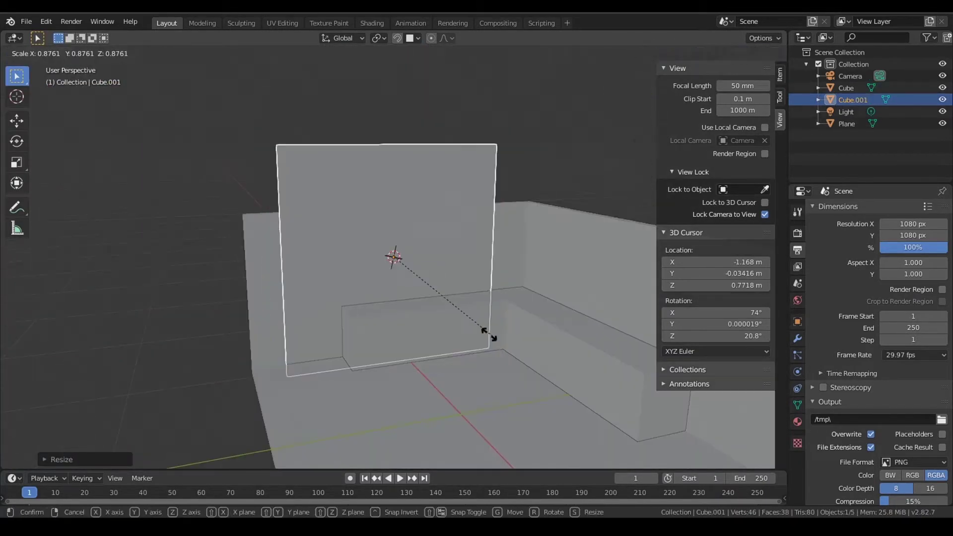
pyautogui.click(419, 283)
pyautogui.moveTo(419, 283); pyautogui.dragTo(471, 333, button='middle')
pyautogui.press('Tab')
pyautogui.press('e')
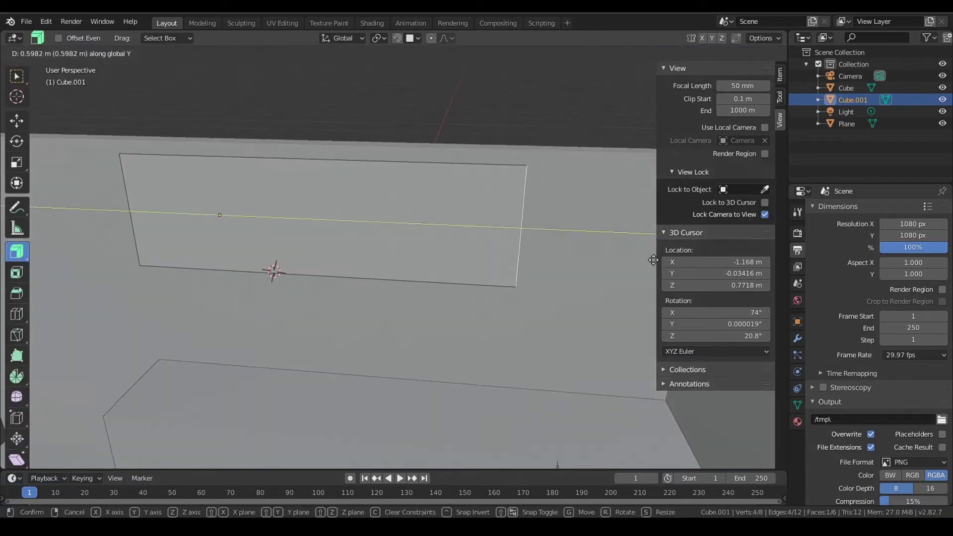
pyautogui.click(654, 259)
pyautogui.moveTo(374, 228); pyautogui.dragTo(262, 256, button='middle')
# Move the extruded face along Y, then undo the extrusion.
pyautogui.press('g')
pyautogui.press('y')
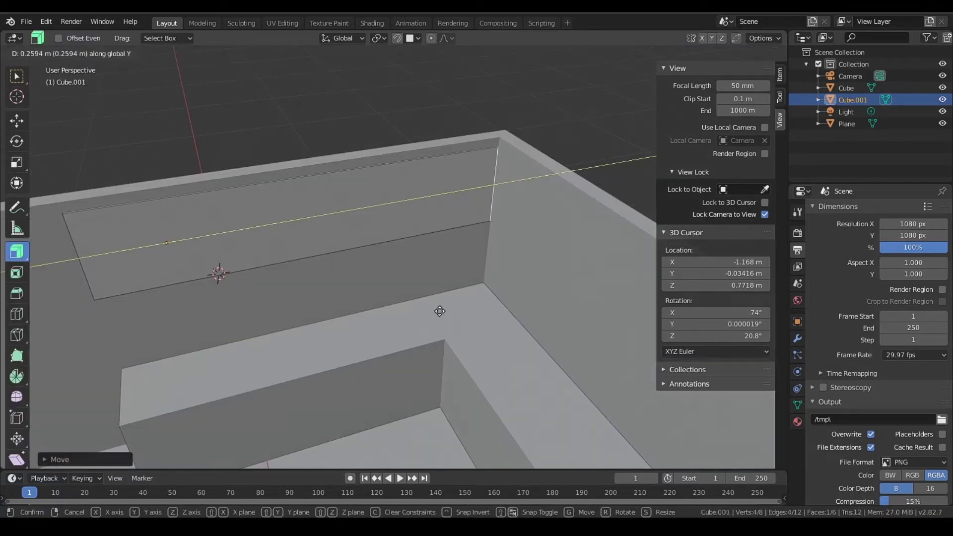
pyautogui.click(503, 286)
pyautogui.moveTo(502, 285); pyautogui.dragTo(500, 296, button='middle')
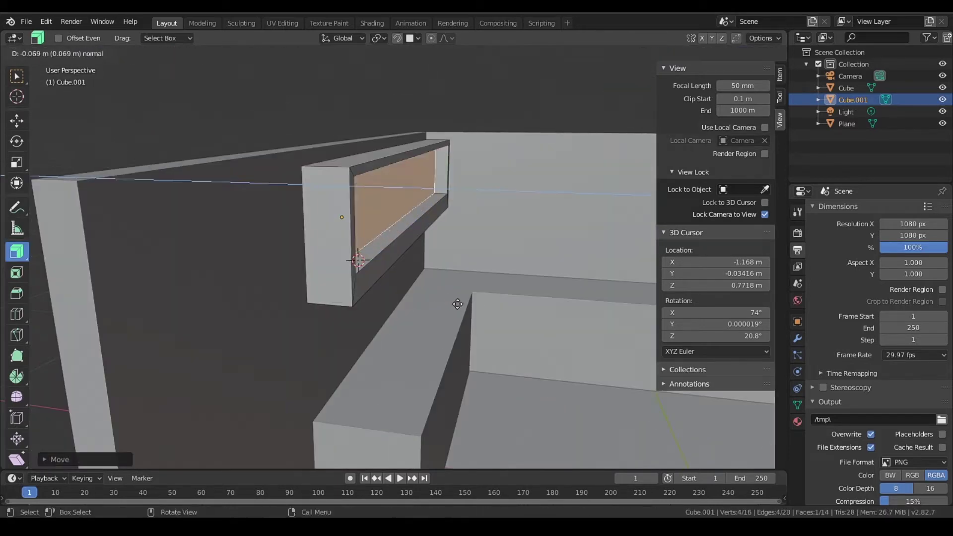
pyautogui.moveTo(477, 264)
pyautogui.mouseDown(button='middle')
pyautogui.moveTo(432, 321)
pyautogui.moveTo(415, 277)
pyautogui.mouseUp(button='middle')
pyautogui.hotkey('ctrl', 'z')
pyautogui.hotkey('ctrl', 'z')
pyautogui.hotkey('ctrl', 'z')
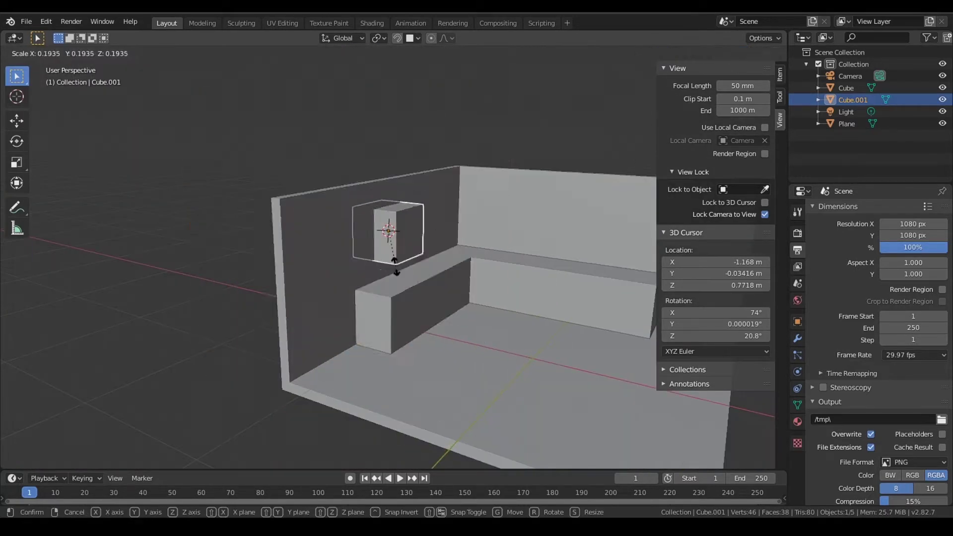
# Scale the cube down into a thin slab and turn on see-through X-ray view.
pyautogui.press('s')
pyautogui.click(504, 320)
pyautogui.press('Tab')
pyautogui.click(16, 252)
pyautogui.click(421, 219)
pyautogui.hotkey('ctrl', 'z')
pyautogui.hotkey('alt', 'z')
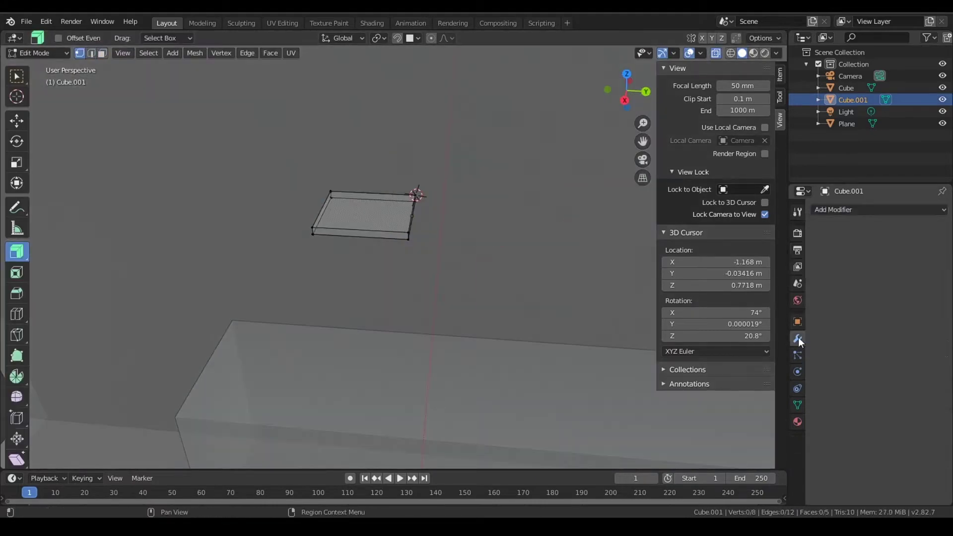
# Cancel the stray move and reselect the slab for mesh editing.
pyautogui.press('Escape')
pyautogui.press('Tab')
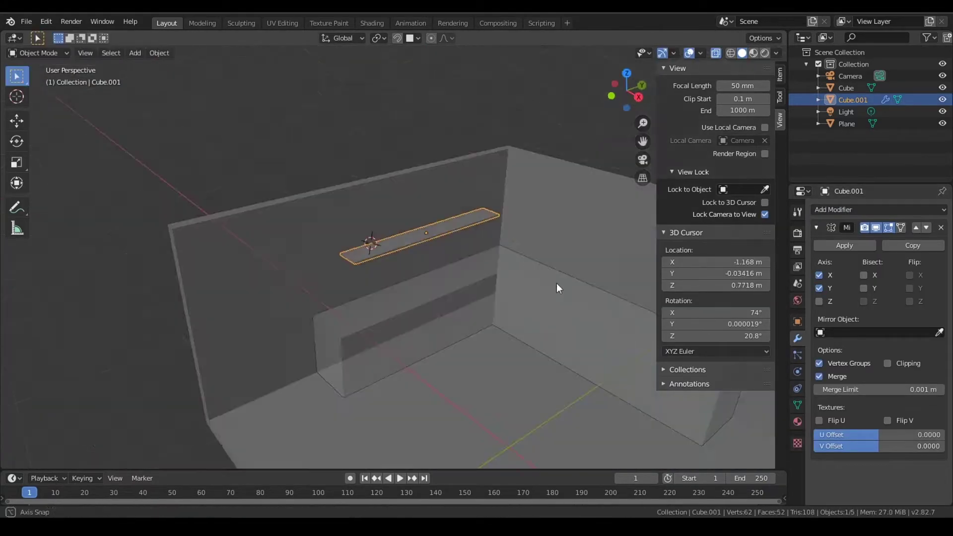
pyautogui.moveTo(375, 261); pyautogui.dragTo(483, 326, button='middle')
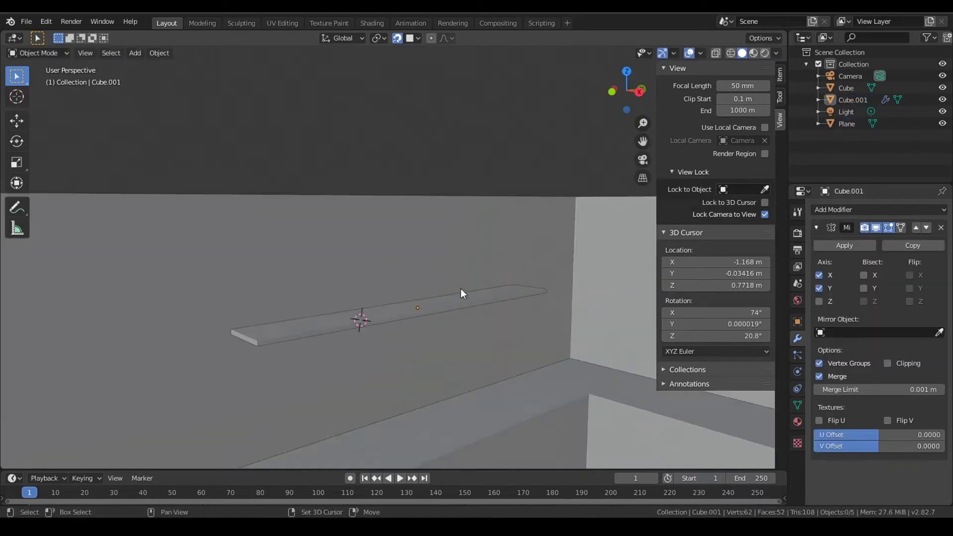
pyautogui.click(462, 294)
pyautogui.press('Tab')
pyautogui.moveTo(423, 323); pyautogui.dragTo(452, 326, button='middle')
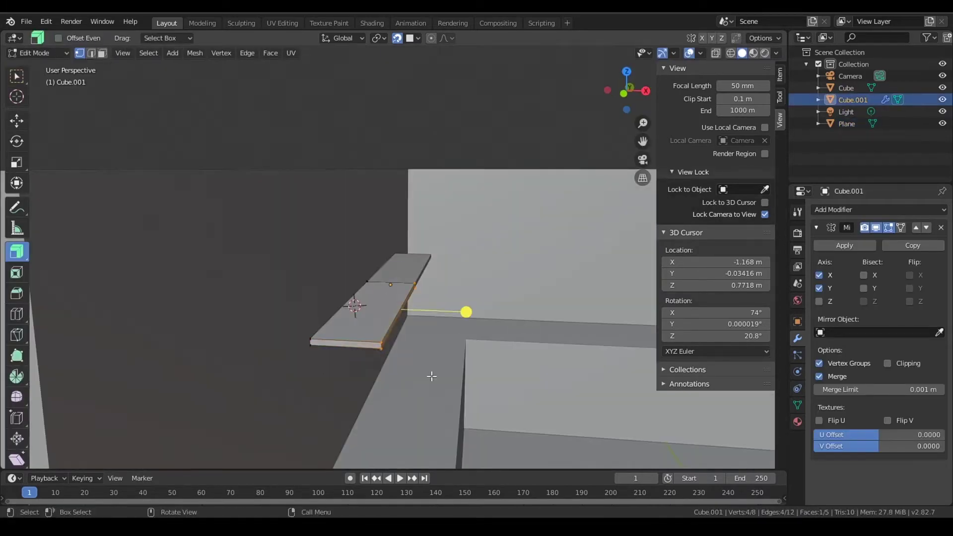
# Move the slab along X and extrude its end into a longer base.
pyautogui.press('g')
pyautogui.press('x')
pyautogui.click(542, 374)
pyautogui.moveTo(542, 374)
pyautogui.mouseDown(button='middle')
pyautogui.moveTo(366, 379)
pyautogui.moveTo(423, 315)
pyautogui.mouseUp(button='middle')
pyautogui.moveTo(453, 303); pyautogui.dragTo(419, 341)
pyautogui.moveTo(419, 341); pyautogui.dragTo(272, 419, button='middle')
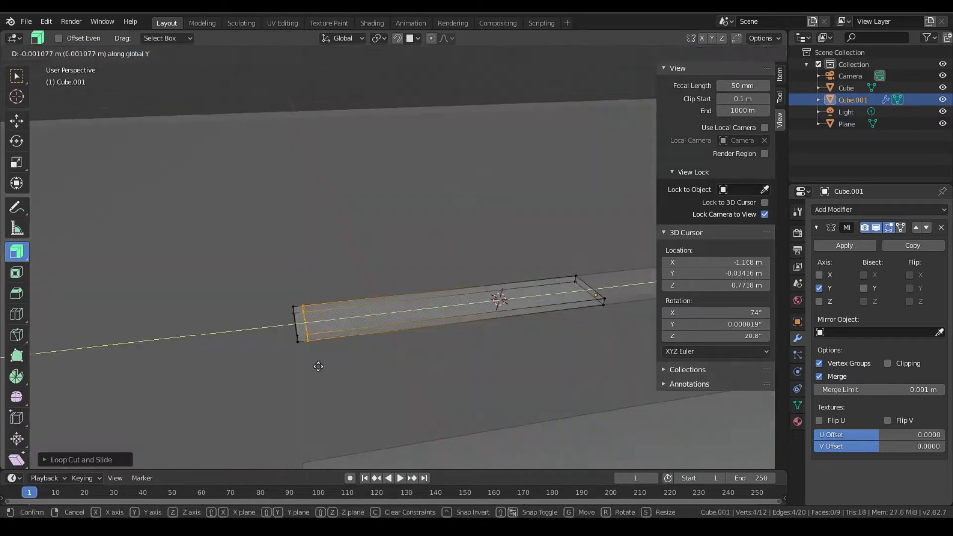
pyautogui.moveTo(420, 309); pyautogui.dragTo(443, 332, button='middle')
# Shift the end edge along X and extrude the end face upward into a side.
pyautogui.press('g')
pyautogui.press('x')
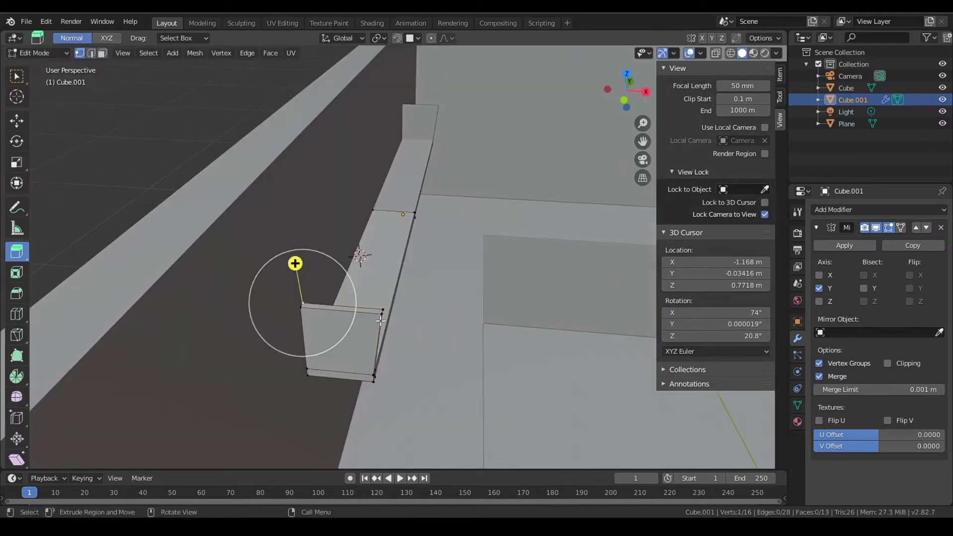
pyautogui.moveTo(381, 321); pyautogui.dragTo(328, 347, button='middle')
pyautogui.click(328, 348)
pyautogui.press('e')
pyautogui.click(379, 114)
pyautogui.moveTo(379, 114); pyautogui.dragTo(496, 223, button='middle')
# Extrude the side's top across to close the shelf frame.
pyautogui.click(497, 224)
pyautogui.press('e')
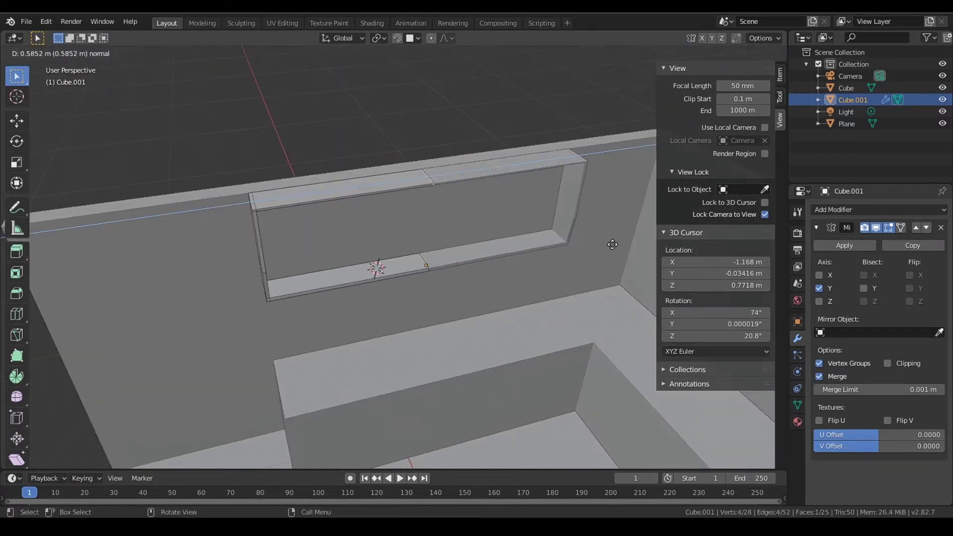
pyautogui.moveTo(228, 316); pyautogui.dragTo(242, 251, button='middle')
pyautogui.press('e')
pyautogui.click(242, 252)
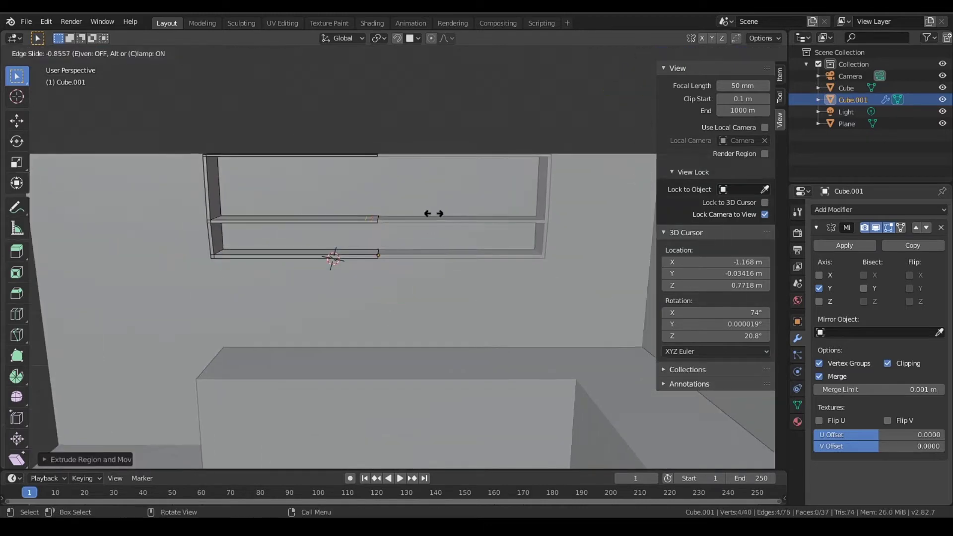
pyautogui.click(433, 213)
pyautogui.scroll(5, 354, 219)
pyautogui.scroll(-3, 365, 287)
pyautogui.moveTo(255, 219)
pyautogui.mouseDown(button='middle')
pyautogui.moveTo(305, 179)
pyautogui.moveTo(392, 288)
pyautogui.mouseUp(button='middle')
# Loop-cut a middle shelf through the shelf frame.
pyautogui.hotkey('ctrl', 'r')
pyautogui.click(404, 148)
pyautogui.moveTo(403, 148)
pyautogui.mouseDown(button='middle')
pyautogui.moveTo(456, 176)
pyautogui.moveTo(419, 247)
pyautogui.mouseUp(button='middle')
# Add a new mesh object to serve as a door panel.
pyautogui.press('p')
pyautogui.click(464, 195)
pyautogui.press('Tab')
# Give the panel a 0.07 m Solidify modifier placed above the Mirror modifier.
pyautogui.click(853, 112)
pyautogui.click(878, 210)
pyautogui.click(872, 265)
pyautogui.click(916, 248)
pyautogui.moveTo(845, 275); pyautogui.dragTo(859, 276)
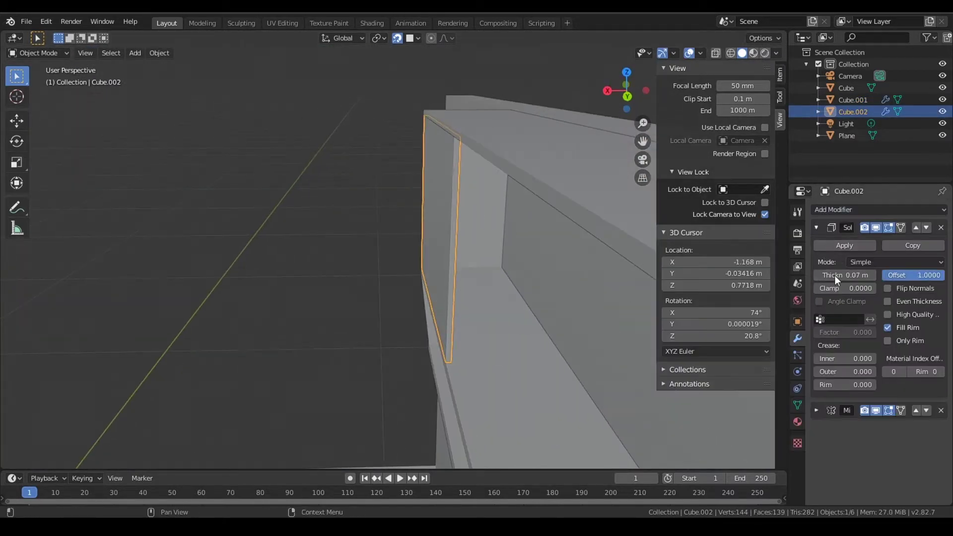
# Duplicate the door panel, place the copy, and reset the panel's origin.
pyautogui.moveTo(347, 248); pyautogui.dragTo(432, 232, button='middle')
pyautogui.hotkey('shift', 'd')
pyautogui.click(432, 231)
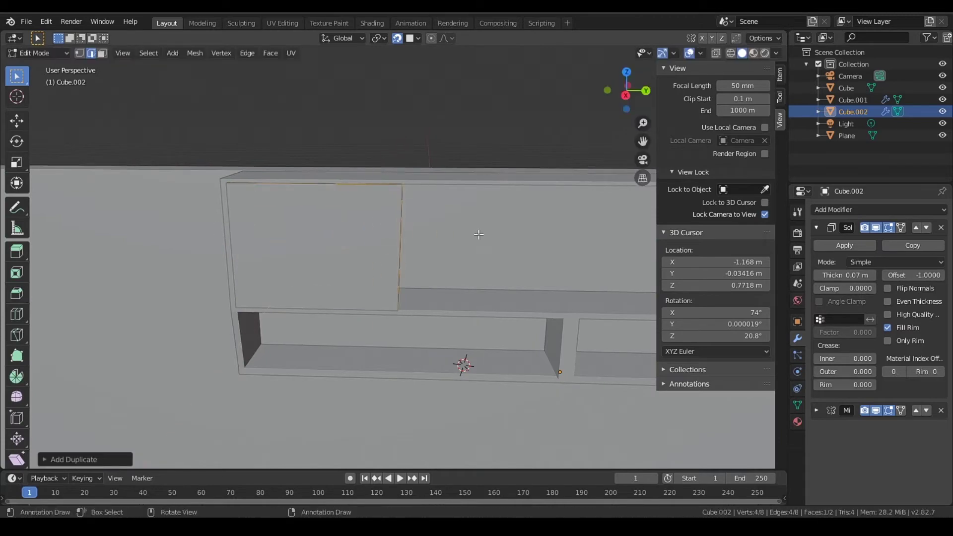
pyautogui.click(649, 241)
pyautogui.press('Tab')
pyautogui.moveTo(650, 242); pyautogui.dragTo(367, 283, button='middle')
pyautogui.rightClick(368, 283)
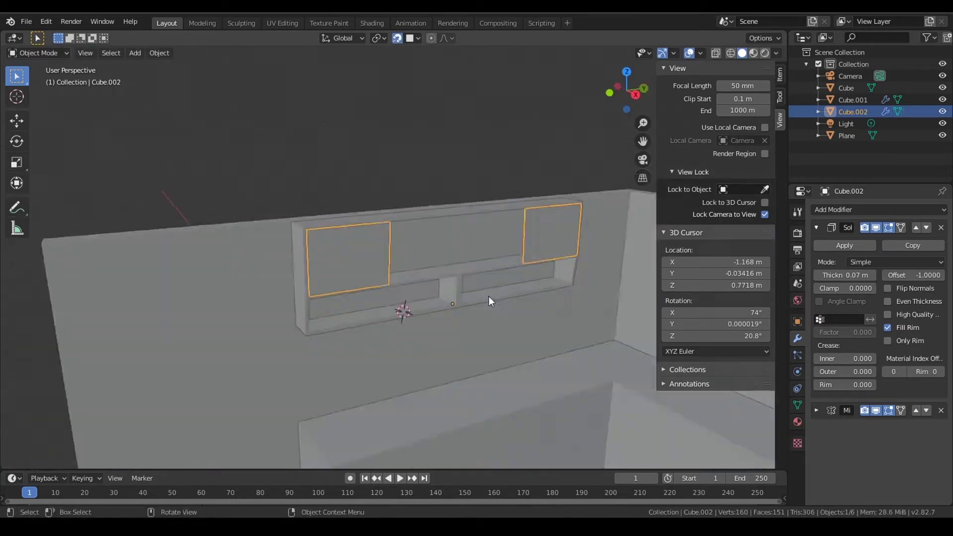
# Reposition the door panels along Y in front of the shelf, then view from the top.
pyautogui.press('Tab')
pyautogui.moveTo(303, 263); pyautogui.dragTo(303, 241, button='middle')
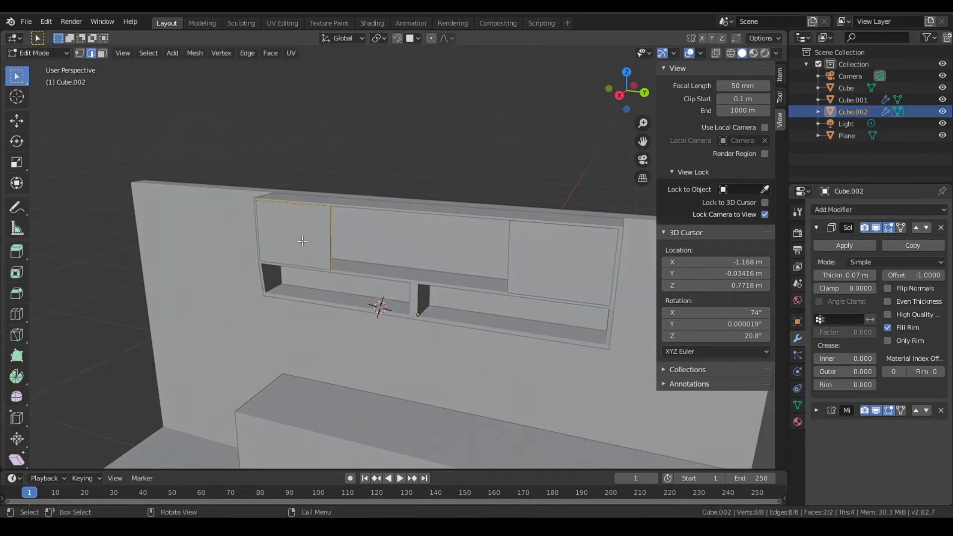
pyautogui.click(380, 252)
pyautogui.moveTo(380, 253)
pyautogui.mouseDown(button='middle')
pyautogui.moveTo(511, 219)
pyautogui.moveTo(394, 240)
pyautogui.moveTo(398, 332)
pyautogui.moveTo(450, 316)
pyautogui.moveTo(401, 321)
pyautogui.moveTo(355, 351)
pyautogui.moveTo(240, 344)
pyautogui.mouseUp(button='middle')
pyautogui.hotkey('ctrl', 'z')
pyautogui.hotkey('ctrl', 'z')
pyautogui.hotkey('ctrl', 'z')
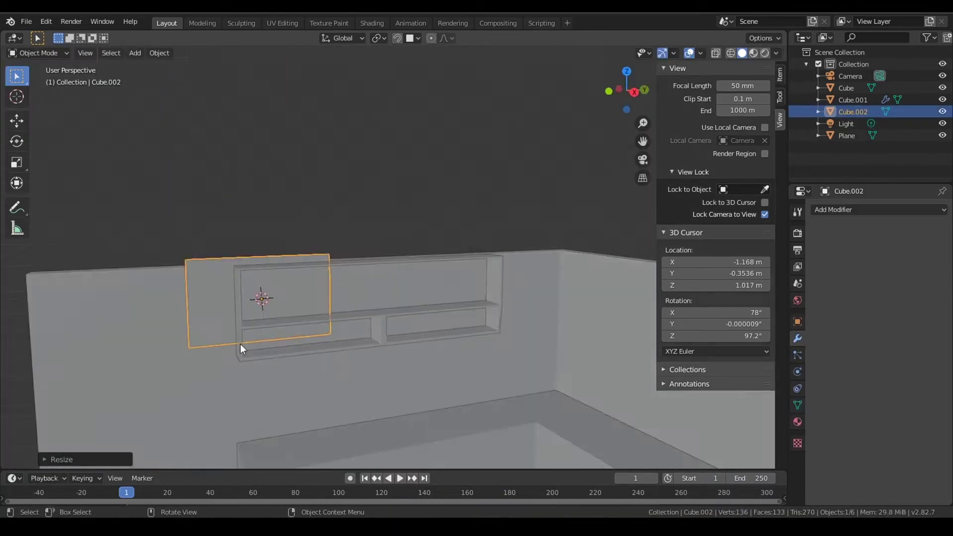
pyautogui.press('KP_7')
# Scale the door along X and move it vertically to fit the upper row.
pyautogui.press('s')
pyautogui.press('x')
pyautogui.click(426, 371)
pyautogui.moveTo(426, 371); pyautogui.dragTo(525, 396, button='middle')
pyautogui.click(386, 344)
pyautogui.moveTo(386, 343)
pyautogui.mouseDown(button='middle')
pyautogui.moveTo(330, 326)
pyautogui.moveTo(397, 335)
pyautogui.moveTo(402, 299)
pyautogui.moveTo(447, 303)
pyautogui.mouseUp(button='middle')
# Duplicate the door along Y to cover the remaining upper compartments.
pyautogui.hotkey('shift', 'd')
pyautogui.press('y')
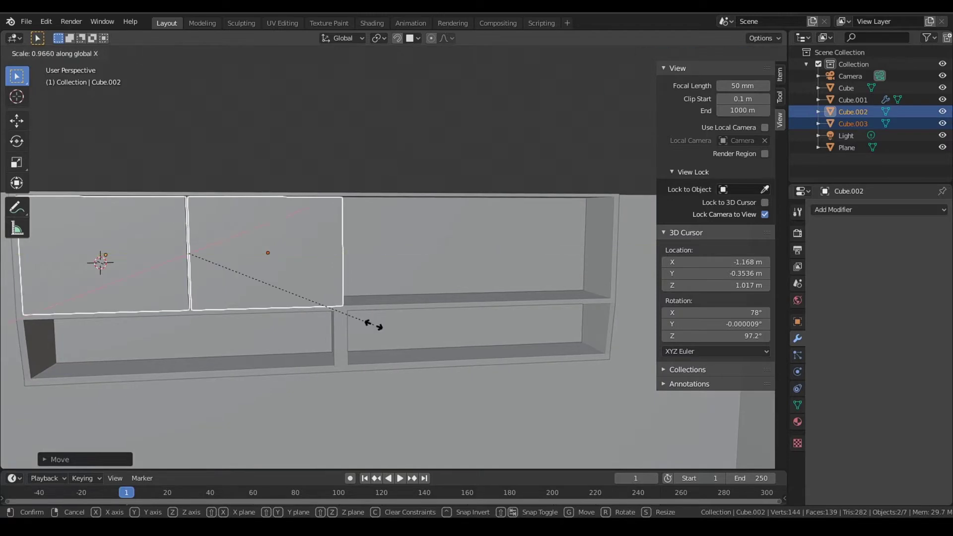
pyautogui.hotkey('ctrl', 'z')
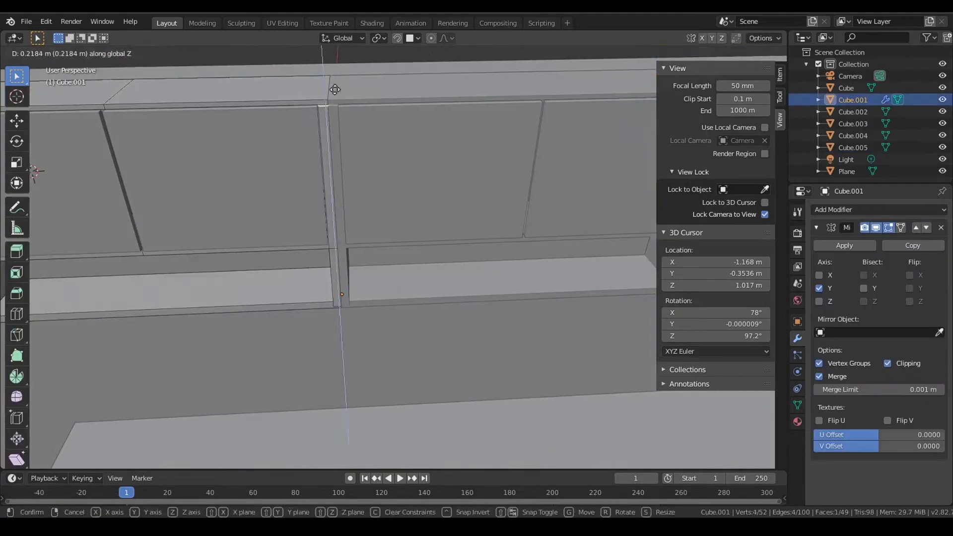
pyautogui.scroll(-5, 347, 273)
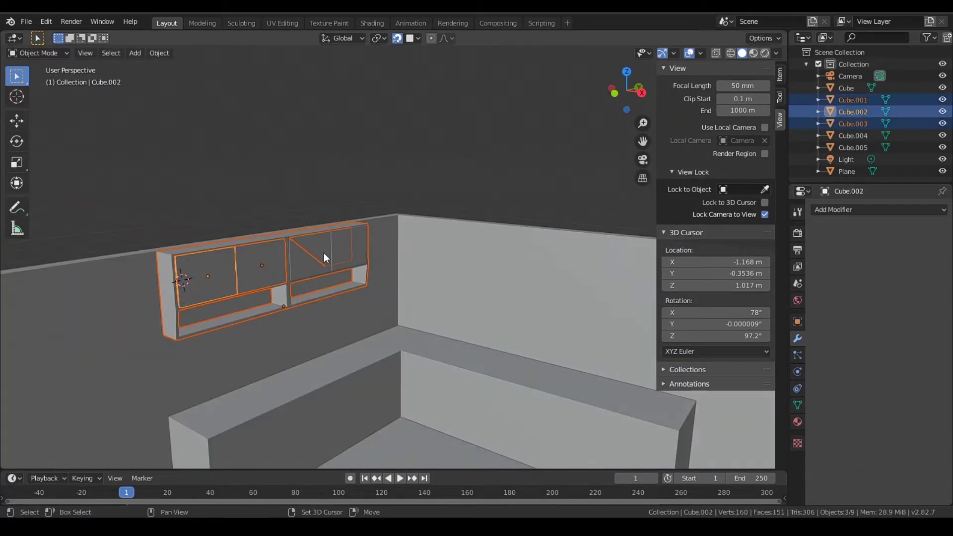
# Rename the joined wall unit 'cabinet' and the counter 'cabinet2'.
pyautogui.write('cabinet')
pyautogui.press('Return')
pyautogui.scroll(-5, 447, 318)
pyautogui.click(447, 319)
pyautogui.write('inet2')
pyautogui.press('Return')
pyautogui.scroll(6, 491, 281)
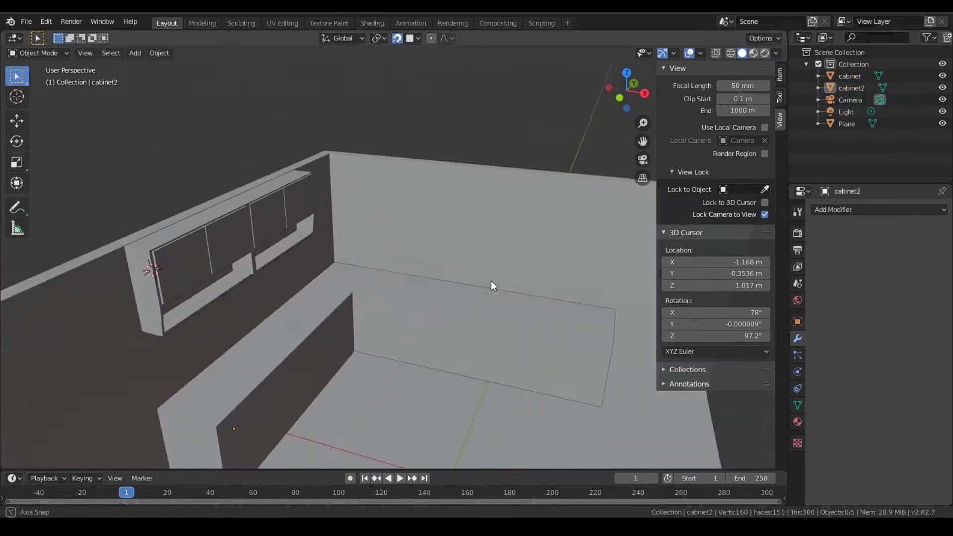
# Add a cube in the wall corner and apply its scale.
pyautogui.moveTo(491, 281); pyautogui.dragTo(397, 314, button='middle')
pyautogui.click(412, 238)
pyautogui.press('g')
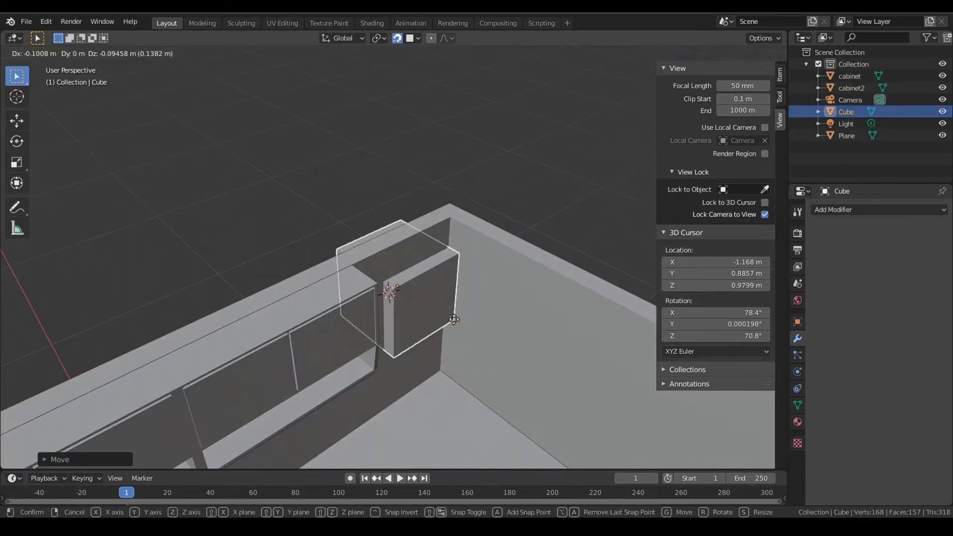
pyautogui.click(482, 314)
pyautogui.moveTo(481, 314)
pyautogui.mouseDown(button='middle')
pyautogui.moveTo(407, 82)
pyautogui.moveTo(454, 318)
pyautogui.mouseUp(button='middle')
pyautogui.press('Tab')
pyautogui.hotkey('alt', 'a')
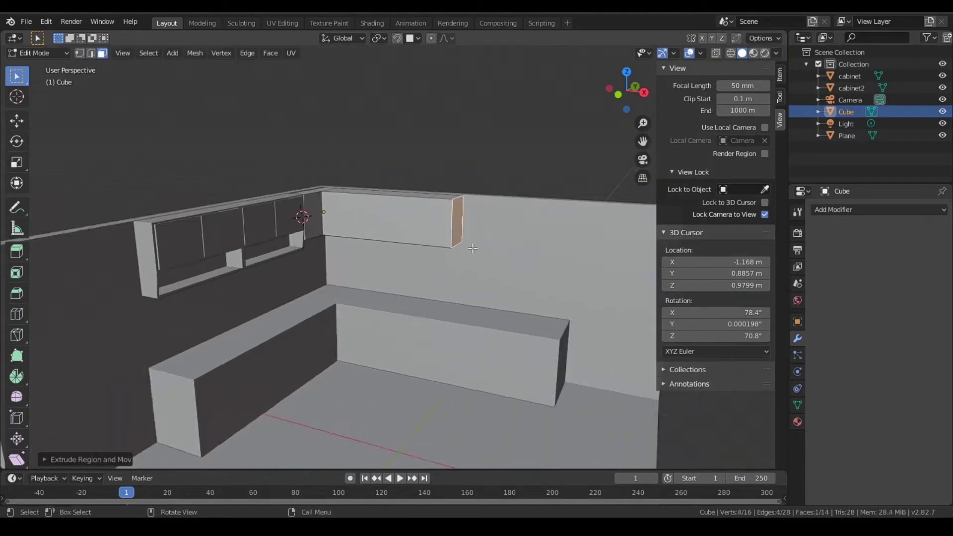
pyautogui.press('Tab')
pyautogui.hotkey('ctrl', 'a')
# Inset the new cabinet's front face.
pyautogui.click(343, 188)
pyautogui.press('Tab')
pyautogui.moveTo(472, 248)
pyautogui.mouseDown(button='middle')
pyautogui.moveTo(483, 284)
pyautogui.moveTo(419, 245)
pyautogui.mouseUp(button='middle')
pyautogui.press('i')
pyautogui.click(483, 283)
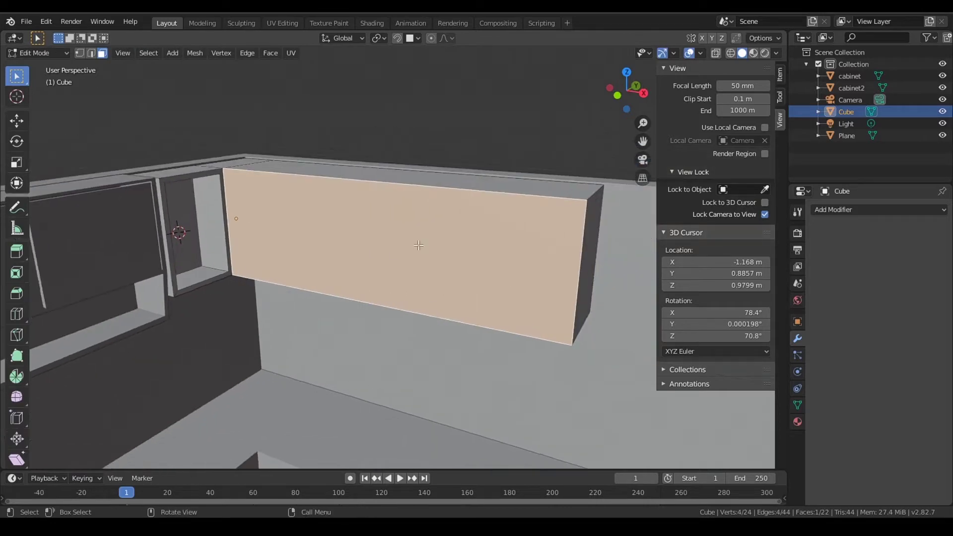
# Select both wall-cabinet door panels and inset them.
pyautogui.moveTo(520, 283); pyautogui.dragTo(516, 306, button='middle')
pyautogui.keyDown('shift'); pyautogui.click(443, 311); pyautogui.keyUp('shift')
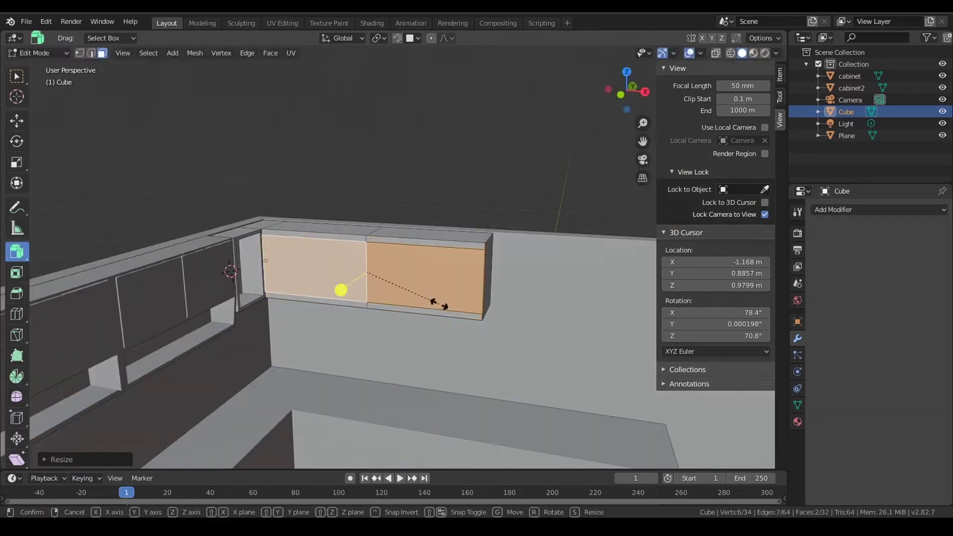
pyautogui.moveTo(444, 310); pyautogui.dragTo(510, 335, button='middle')
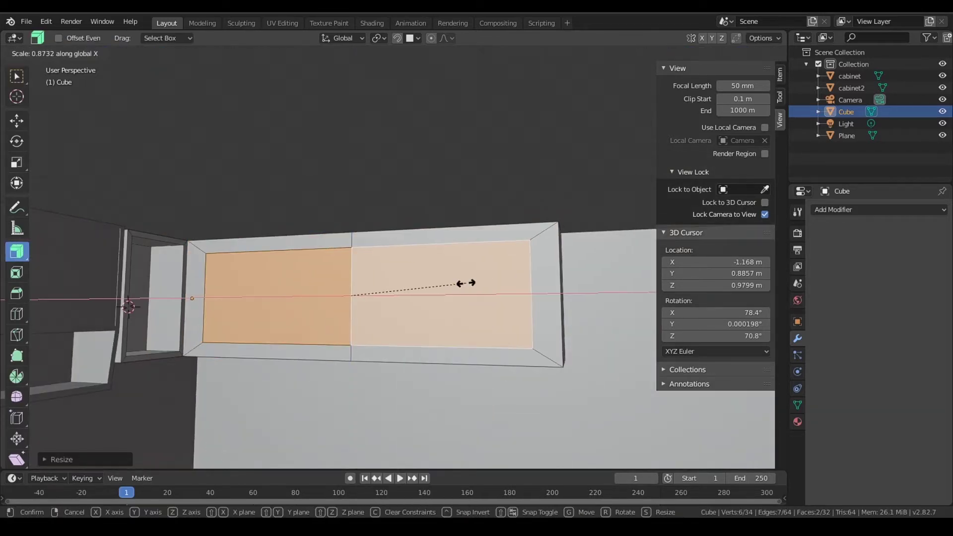
pyautogui.click(468, 283)
pyautogui.moveTo(468, 283); pyautogui.dragTo(365, 335, button='middle')
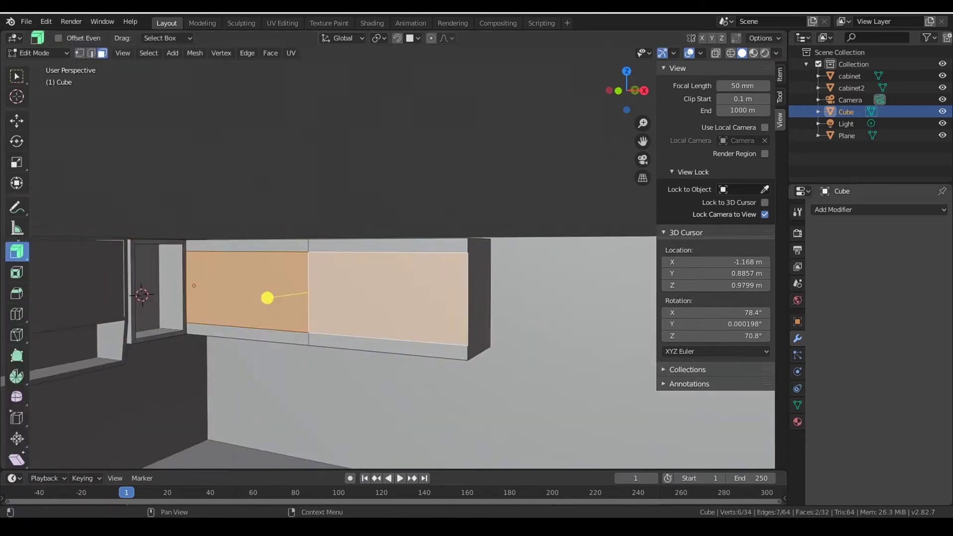
pyautogui.click(392, 318)
pyautogui.press('i')
pyautogui.click(431, 324)
# Separate the linked corner box into its own object, Cube.001.
pyautogui.moveTo(431, 324)
pyautogui.mouseDown(button='middle')
pyautogui.moveTo(354, 315)
pyautogui.moveTo(334, 335)
pyautogui.moveTo(440, 233)
pyautogui.moveTo(402, 362)
pyautogui.mouseUp(button='middle')
pyautogui.hotkey('alt', 'z')
pyautogui.press('l')
pyautogui.press('p')
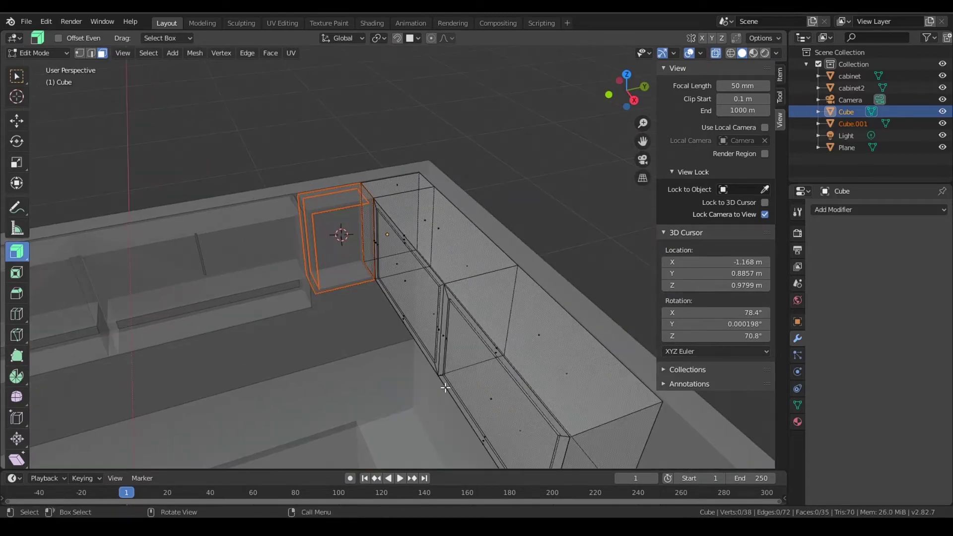
pyautogui.moveTo(445, 389); pyautogui.dragTo(394, 347, button='middle')
pyautogui.hotkey('alt', 'z')
# Loop-cut the corner box and scale the loop along Z to form a shelf.
pyautogui.hotkey('ctrl', 'r')
pyautogui.click(287, 273)
pyautogui.press('s')
pyautogui.press('z')
pyautogui.moveTo(287, 272)
pyautogui.mouseDown(button='middle')
pyautogui.moveTo(316, 309)
pyautogui.moveTo(591, 308)
pyautogui.moveTo(334, 298)
pyautogui.mouseUp(button='middle')
pyautogui.scroll(4, 468, 315)
pyautogui.press('1')
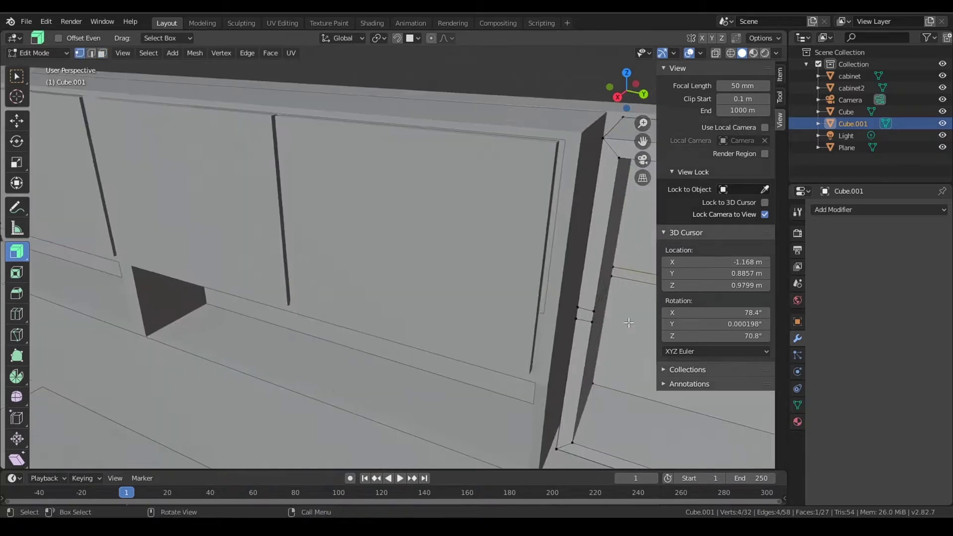
pyautogui.scroll(-5, 468, 315)
# Return to Object Mode and view the whole kitchen.
pyautogui.moveTo(356, 228)
pyautogui.mouseDown(button='middle')
pyautogui.moveTo(406, 383)
pyautogui.moveTo(507, 243)
pyautogui.moveTo(404, 255)
pyautogui.mouseUp(button='middle')
pyautogui.press('Tab')
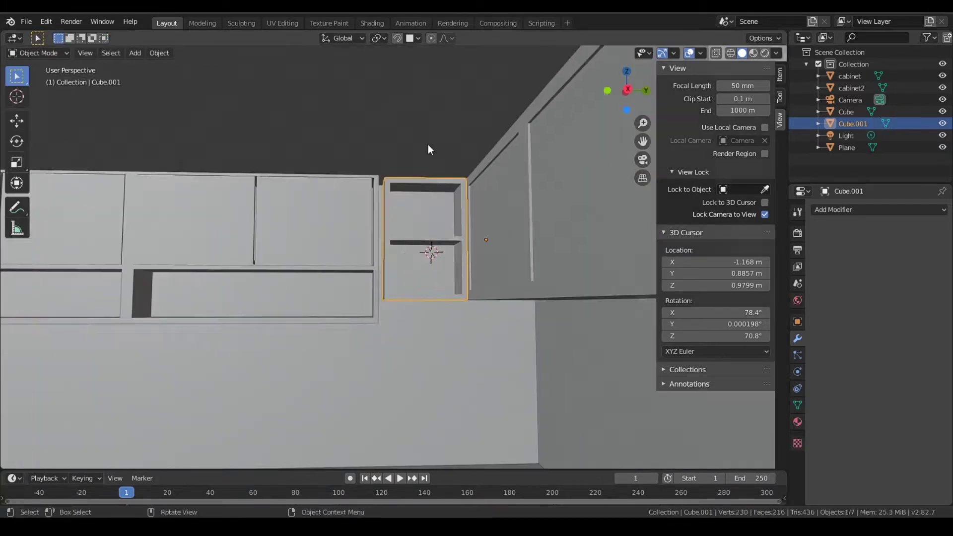
pyautogui.scroll(-5, 405, 254)
pyautogui.moveTo(476, 264); pyautogui.dragTo(546, 224, button='middle')
pyautogui.click(776, 53)
pyautogui.scroll(-5, 568, 342)
# Add a cube, scale it along X into a thin wall panel, and apply scale.
pyautogui.click(568, 343)
pyautogui.hotkey('shift', 'a')
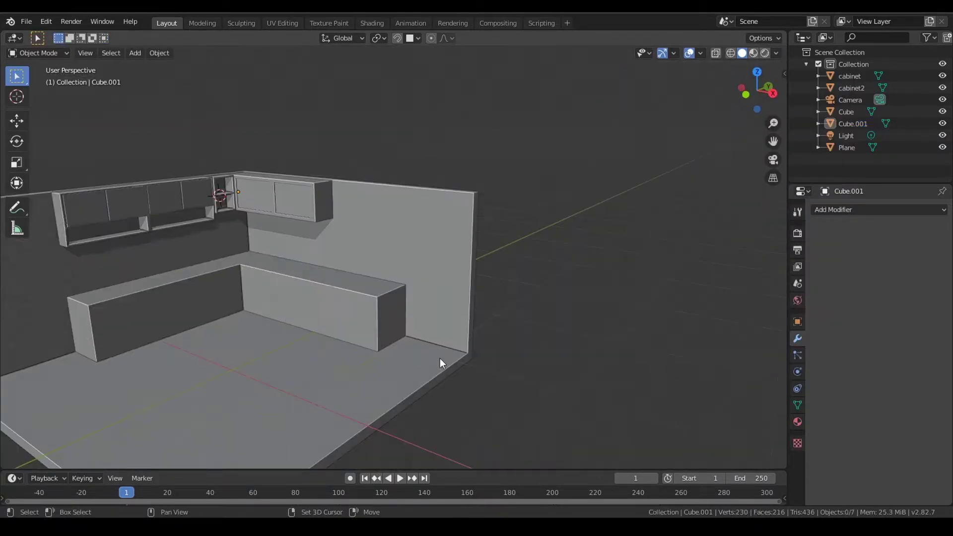
pyautogui.click(397, 298)
pyautogui.scroll(5, 540, 323)
pyautogui.press('s')
pyautogui.press('x')
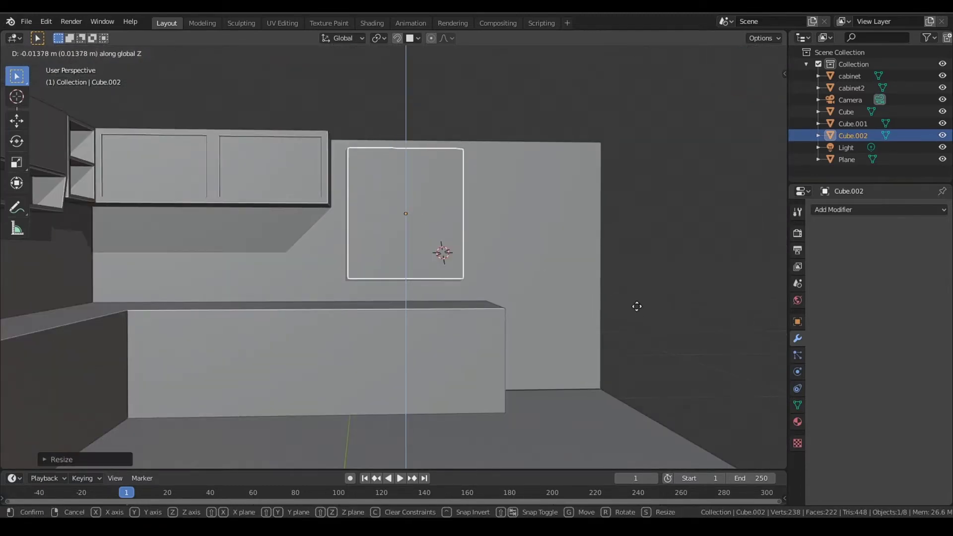
pyautogui.click(634, 304)
pyautogui.moveTo(635, 304)
pyautogui.mouseDown(button='middle')
pyautogui.moveTo(506, 279)
pyautogui.moveTo(457, 208)
pyautogui.mouseUp(button='middle')
pyautogui.scroll(3, 447, 269)
pyautogui.click(361, 248)
pyautogui.moveTo(361, 247)
pyautogui.mouseDown(button='middle')
pyautogui.moveTo(481, 232)
pyautogui.moveTo(447, 271)
pyautogui.moveTo(436, 249)
pyautogui.moveTo(469, 299)
pyautogui.moveTo(553, 287)
pyautogui.moveTo(425, 262)
pyautogui.moveTo(500, 259)
pyautogui.mouseUp(button='middle')
# Inset and loop-cut the panel into a six-pane window frame.
pyautogui.press('Tab')
pyautogui.press('Tab')
pyautogui.press('Left')
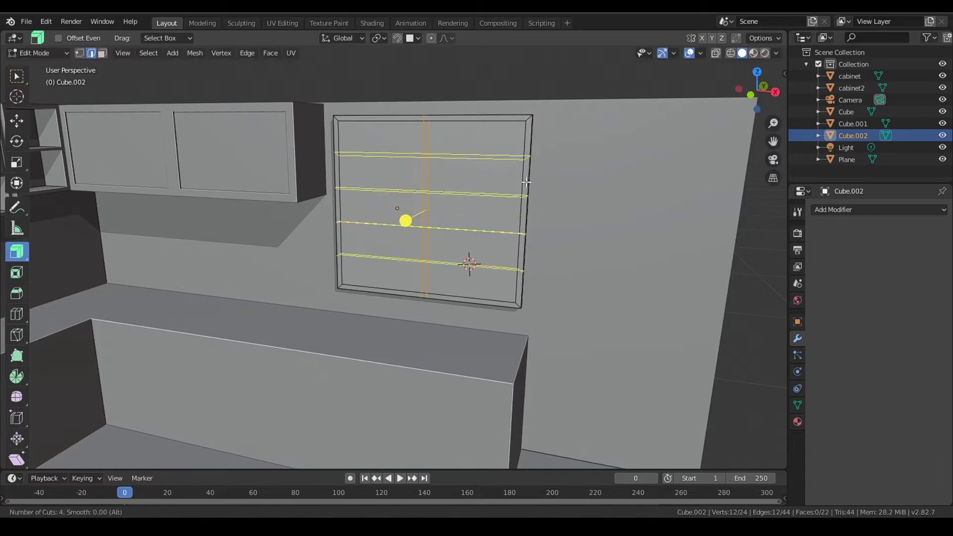
pyautogui.click(465, 238)
pyautogui.press('Tab')
pyautogui.scroll(-3, 505, 297)
pyautogui.hotkey('shift', 'a')
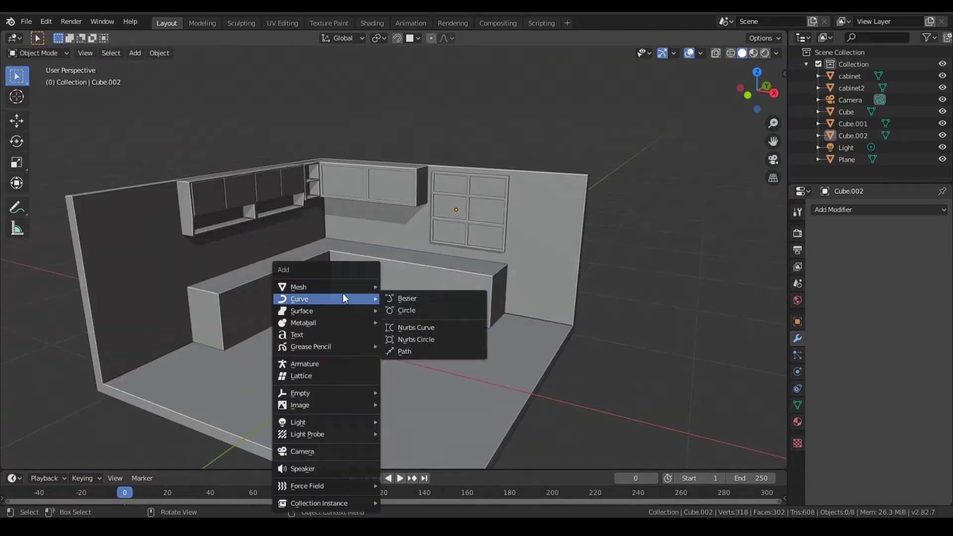
# Add a trial floor plane, move it, and widen a loop cut along X.
pyautogui.click(406, 286)
pyautogui.scroll(4, 463, 318)
pyautogui.moveTo(463, 319); pyautogui.dragTo(501, 367, button='middle')
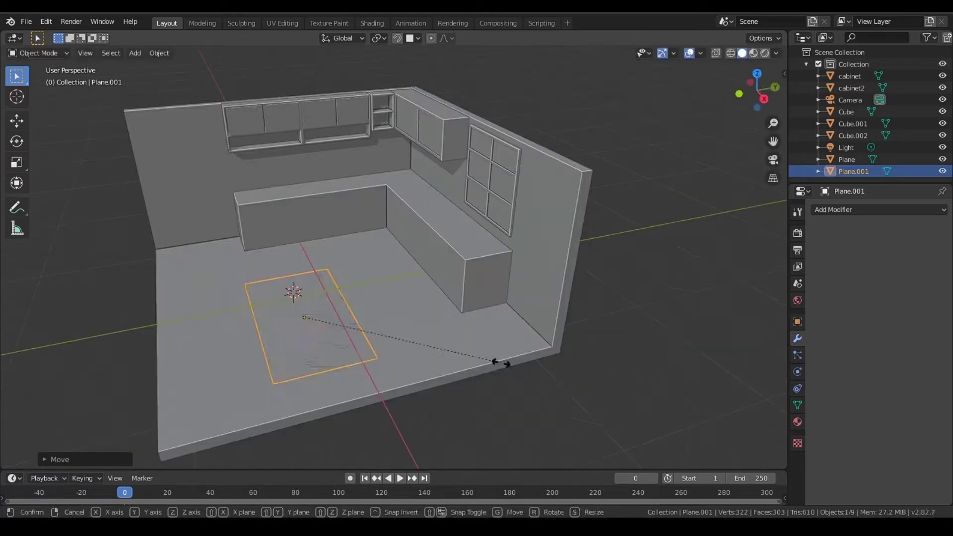
pyautogui.click(448, 346)
pyautogui.press('Tab')
pyautogui.hotkey('ctrl', 'r')
pyautogui.click(479, 343)
pyautogui.press('s')
pyautogui.press('x')
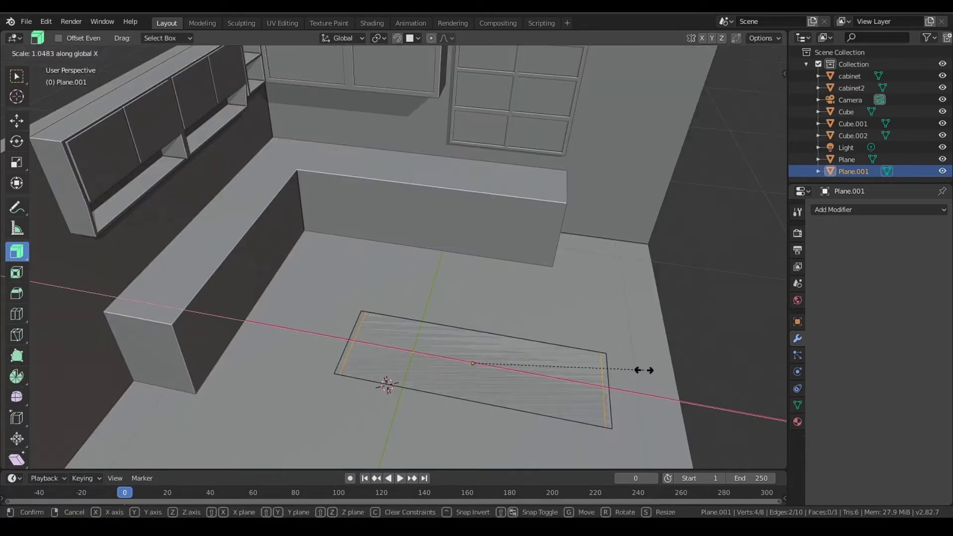
pyautogui.click(639, 371)
# Switch to the extrude-region tool and select the trial plane's top face.
pyautogui.moveTo(639, 371); pyautogui.dragTo(444, 342, button='middle')
pyautogui.press('1')
pyautogui.moveTo(473, 271)
pyautogui.mouseDown(button='middle')
pyautogui.moveTo(611, 225)
pyautogui.moveTo(266, 326)
pyautogui.moveTo(320, 262)
pyautogui.mouseUp(button='middle')
pyautogui.moveTo(431, 311); pyautogui.dragTo(447, 297, button='middle')
pyautogui.press('Tab')
pyautogui.click(16, 251)
pyautogui.moveTo(298, 248)
pyautogui.mouseDown(button='middle')
pyautogui.moveTo(317, 208)
pyautogui.moveTo(308, 231)
pyautogui.moveTo(209, 222)
pyautogui.moveTo(549, 192)
pyautogui.moveTo(662, 305)
pyautogui.mouseUp(button='middle')
pyautogui.press('3')
pyautogui.keyDown('shift'); pyautogui.click(164, 284); pyautogui.keyUp('shift')
pyautogui.moveTo(164, 284)
pyautogui.mouseDown(button='middle')
pyautogui.moveTo(268, 227)
pyautogui.moveTo(402, 111)
pyautogui.moveTo(353, 225)
pyautogui.mouseUp(button='middle')
# Delete the trial floor plane and add a new cube, Cube.003.
pyautogui.press('Tab')
pyautogui.press('Delete')
pyautogui.hotkey('shift', 'a')
pyautogui.click(539, 293)
# Flatten and raise the cube into a slab, adding a loop cut widened along X.
pyautogui.press('s')
pyautogui.press('s')
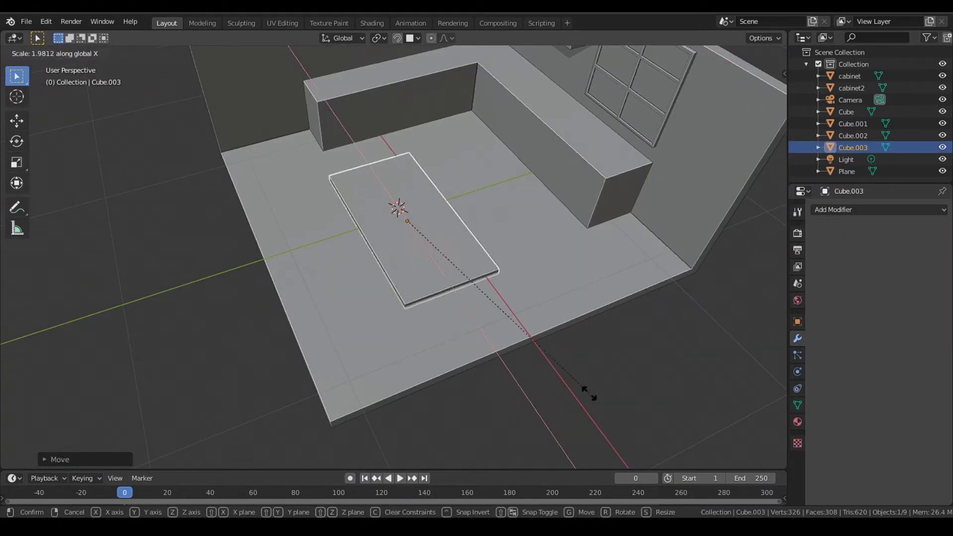
pyautogui.press('g')
pyautogui.moveTo(416, 260)
pyautogui.mouseDown(button='middle')
pyautogui.moveTo(549, 287)
pyautogui.moveTo(579, 249)
pyautogui.mouseUp(button='middle')
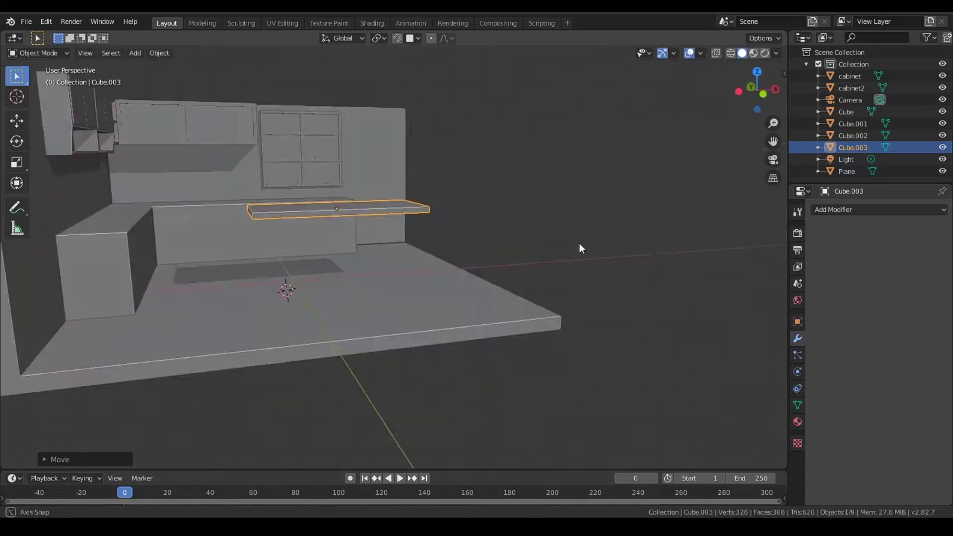
pyautogui.press('Tab')
pyautogui.hotkey('ctrl', 'r')
pyautogui.click(336, 117)
pyautogui.press('s')
pyautogui.press('x')
pyautogui.click(700, 287)
# Extrude the slab's end faces downward into the table's side legs.
pyautogui.moveTo(700, 287)
pyautogui.mouseDown(button='middle')
pyautogui.moveTo(646, 224)
pyautogui.moveTo(734, 162)
pyautogui.moveTo(388, 375)
pyautogui.moveTo(553, 354)
pyautogui.moveTo(523, 303)
pyautogui.moveTo(444, 311)
pyautogui.moveTo(496, 234)
pyautogui.moveTo(509, 303)
pyautogui.moveTo(409, 340)
pyautogui.moveTo(487, 312)
pyautogui.mouseUp(button='middle')
pyautogui.press('e')
pyautogui.press('Tab')
pyautogui.press('Tab')
pyautogui.keyDown('shift'); pyautogui.click(437, 288); pyautogui.keyUp('shift')
pyautogui.hotkey('ctrl', 'z')
pyautogui.press('Tab')
# Add a small new cube, Cube.004, beneath the table.
pyautogui.scroll(-5, 487, 312)
pyautogui.click(481, 351)
pyautogui.moveTo(481, 350); pyautogui.dragTo(377, 342, button='middle')
pyautogui.scroll(5, 377, 341)
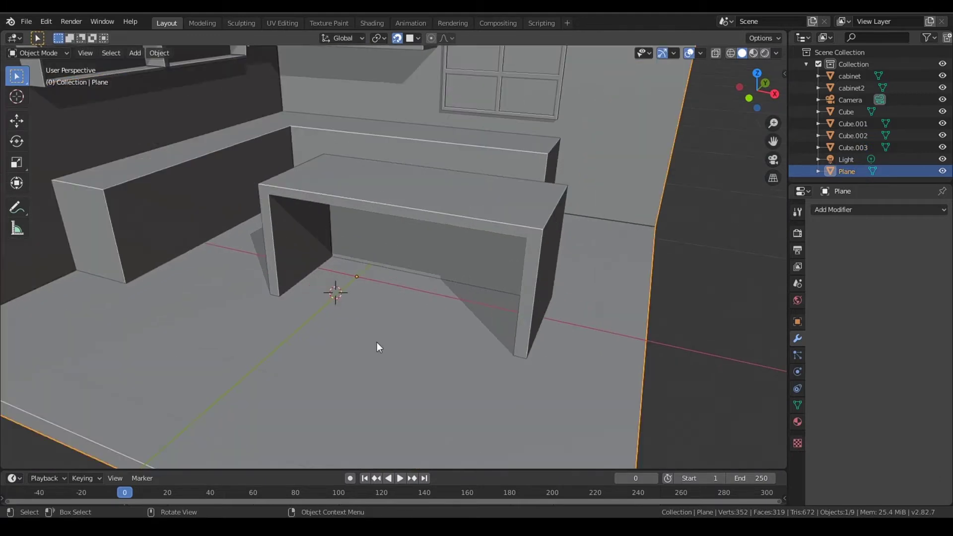
pyautogui.click(424, 299)
pyautogui.scroll(-4, 423, 304)
# Flatten and lift the misplaced cube, then delete it.
pyautogui.press('s')
pyautogui.press('z')
pyautogui.scroll(4, 428, 304)
pyautogui.press('g')
pyautogui.press('z')
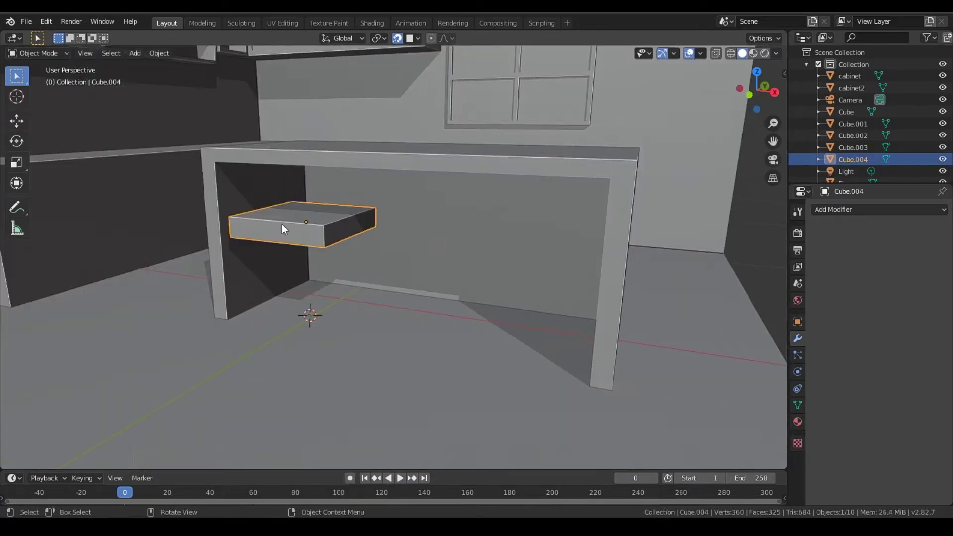
pyautogui.press('Delete')
pyautogui.moveTo(282, 225); pyautogui.dragTo(300, 284, button='middle')
# Add a cube flattened along Z as the seat, isolated in local view, and extrude a backrest.
pyautogui.hotkey('shift', 'a')
pyautogui.click(397, 299)
pyautogui.scroll(-4, 432, 282)
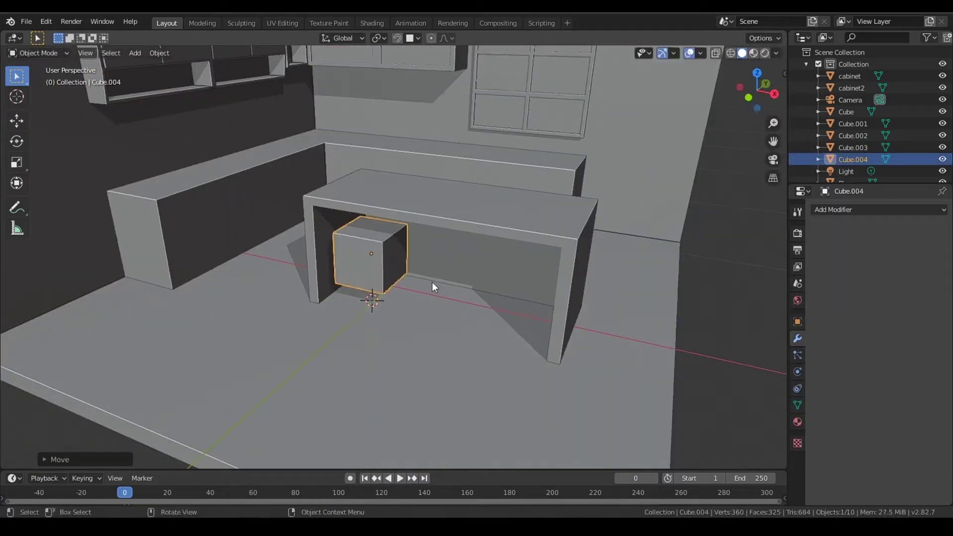
pyautogui.press('s')
pyautogui.press('z')
pyautogui.scroll(3, 430, 298)
pyautogui.click(436, 300)
pyautogui.press('KP_Divide')
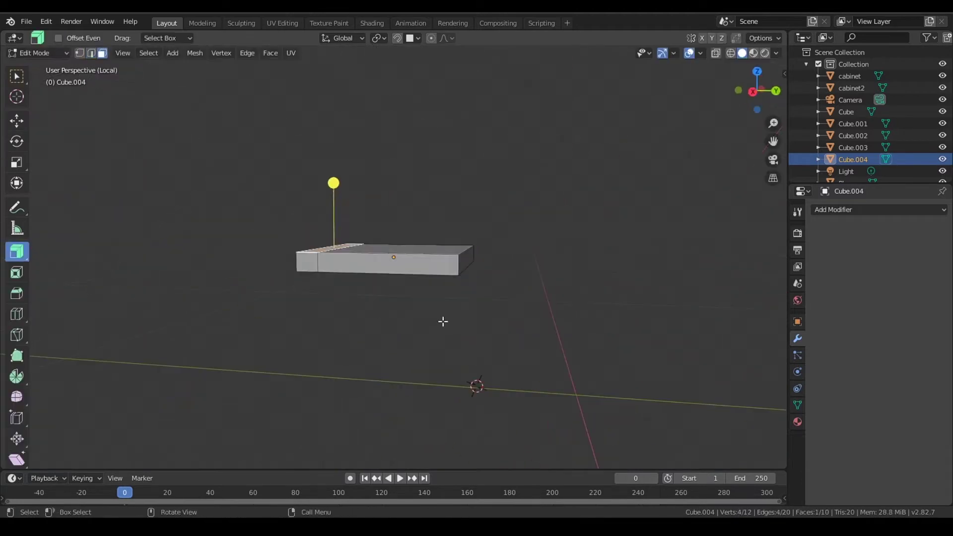
pyautogui.click(537, 316)
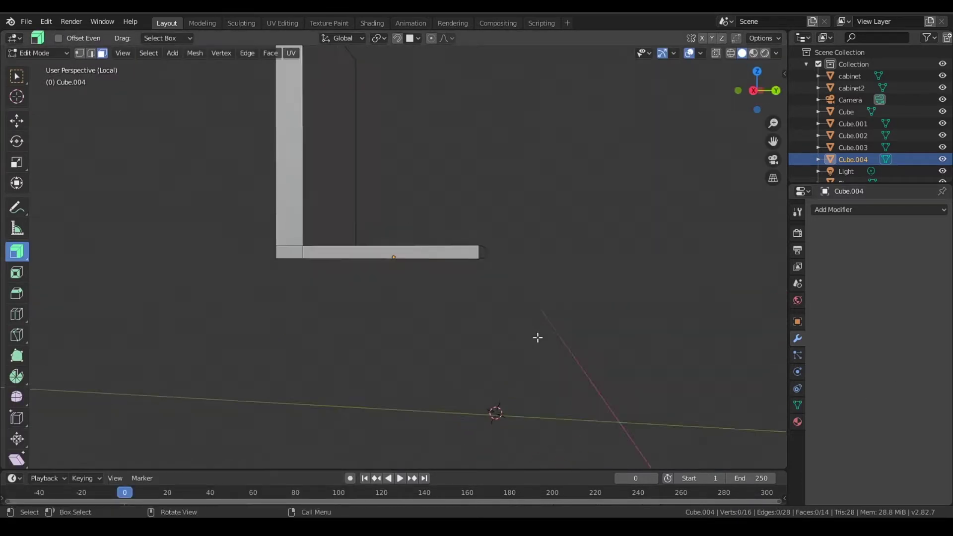
# Add a Mirror modifier to the chair.
pyautogui.moveTo(496, 217)
pyautogui.mouseDown(button='middle')
pyautogui.moveTo(441, 240)
pyautogui.moveTo(477, 162)
pyautogui.mouseUp(button='middle')
pyautogui.click(879, 209)
pyautogui.click(718, 296)
pyautogui.moveTo(447, 243); pyautogui.dragTo(283, 263, button='middle')
# Add a small cube inside the chair mesh and place it under the seat.
pyautogui.hotkey('shift', 'a')
pyautogui.click(531, 356)
pyautogui.press('s')
pyautogui.click(398, 304)
pyautogui.moveTo(397, 304)
pyautogui.mouseDown(button='middle')
pyautogui.moveTo(514, 226)
pyautogui.moveTo(570, 376)
pyautogui.mouseUp(button='middle')
pyautogui.press('g')
pyautogui.click(513, 254)
# Pull the small cube's bottom face down and extrude it into a chair leg.
pyautogui.hotkey('alt', 'z')
pyautogui.press('3')
pyautogui.click(432, 149)
pyautogui.press('g')
pyautogui.click(514, 226)
pyautogui.moveTo(336, 391); pyautogui.dragTo(233, 333, button='middle')
pyautogui.hotkey('ctrl', 'l')
pyautogui.moveTo(418, 335); pyautogui.dragTo(521, 377, button='middle')
pyautogui.press('e')
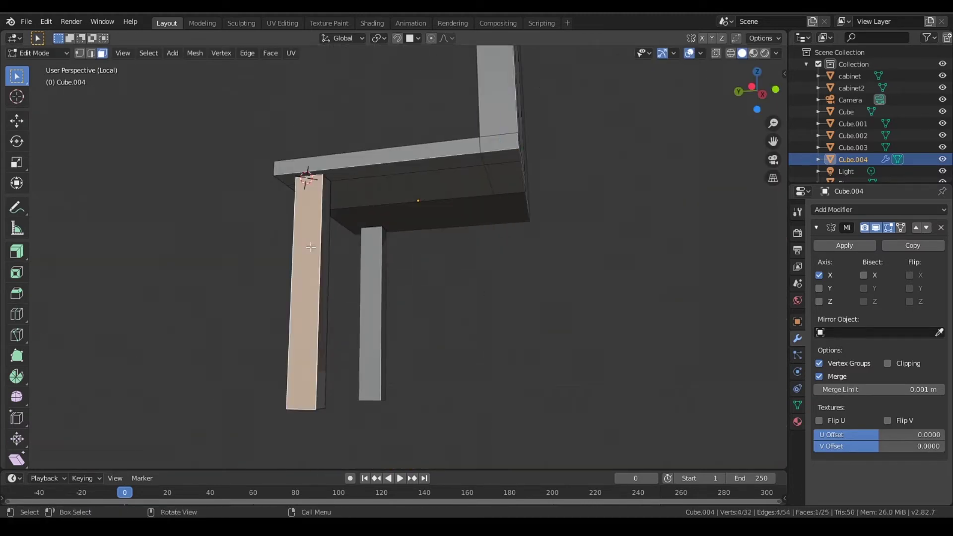
# From the front view in X-ray, move the chair leg vertices into place.
pyautogui.press('1')
pyautogui.press('KP_1')
pyautogui.hotkey('shift', 'Tab')
pyautogui.hotkey('alt', 'z')
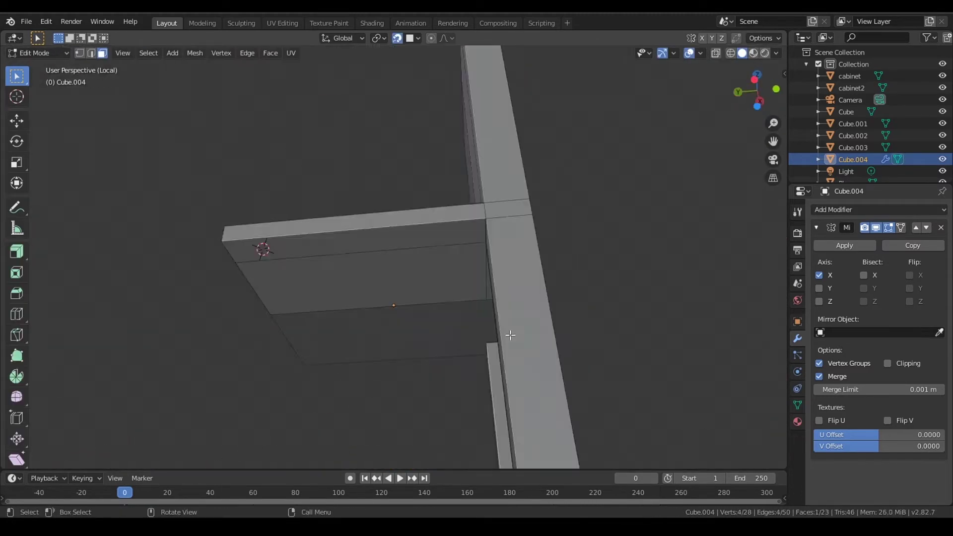
pyautogui.scroll(3, 425, 396)
pyautogui.moveTo(425, 396)
pyautogui.mouseDown(button='middle')
pyautogui.moveTo(547, 241)
pyautogui.moveTo(586, 217)
pyautogui.moveTo(417, 62)
pyautogui.mouseUp(button='middle')
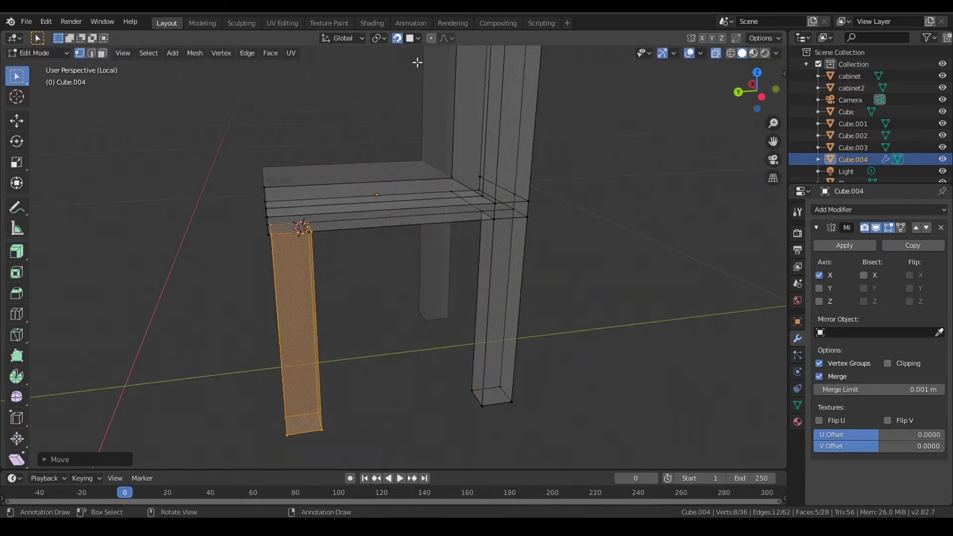
pyautogui.moveTo(393, 156)
pyautogui.mouseDown(button='middle')
pyautogui.moveTo(506, 278)
pyautogui.moveTo(528, 330)
pyautogui.moveTo(453, 304)
pyautogui.moveTo(529, 295)
pyautogui.moveTo(387, 177)
pyautogui.moveTo(477, 204)
pyautogui.moveTo(536, 203)
pyautogui.mouseUp(button='middle')
pyautogui.hotkey('alt', 'z')
# Extrude the face at the seat opening into a block, then scale it and set its height.
pyautogui.click(397, 185)
pyautogui.press('e')
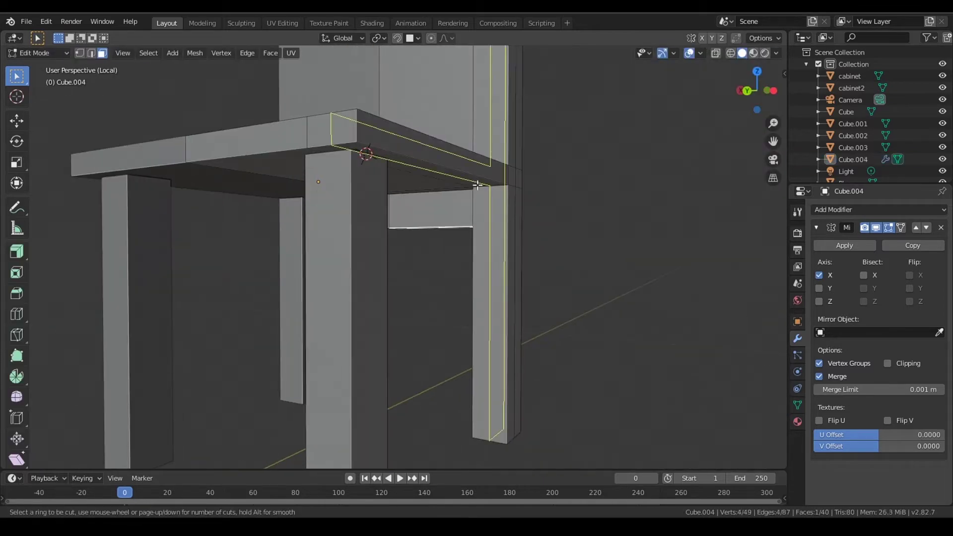
pyautogui.rightClick(472, 184)
pyautogui.moveTo(472, 184)
pyautogui.mouseDown(button='middle')
pyautogui.moveTo(516, 228)
pyautogui.moveTo(398, 174)
pyautogui.moveTo(305, 249)
pyautogui.moveTo(590, 256)
pyautogui.moveTo(487, 232)
pyautogui.mouseUp(button='middle')
pyautogui.press('Escape')
pyautogui.press('s')
pyautogui.click(611, 311)
pyautogui.click(459, 221)
pyautogui.moveTo(459, 220); pyautogui.dragTo(489, 265, button='middle')
pyautogui.press('g')
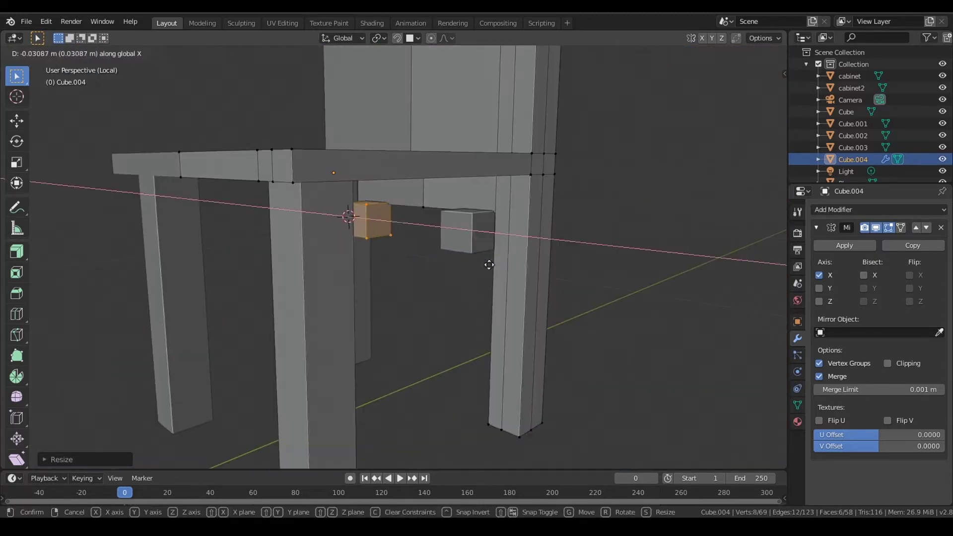
pyautogui.click(693, 285)
# Select the whole rail board and resize it along X from the side view.
pyautogui.press('l')
pyautogui.moveTo(534, 311)
pyautogui.mouseDown(button='middle')
pyautogui.moveTo(404, 250)
pyautogui.moveTo(471, 241)
pyautogui.mouseUp(button='middle')
pyautogui.scroll(3, 207, 250)
pyautogui.scroll(-5, 207, 251)
pyautogui.moveTo(255, 276); pyautogui.dragTo(504, 251, button='middle')
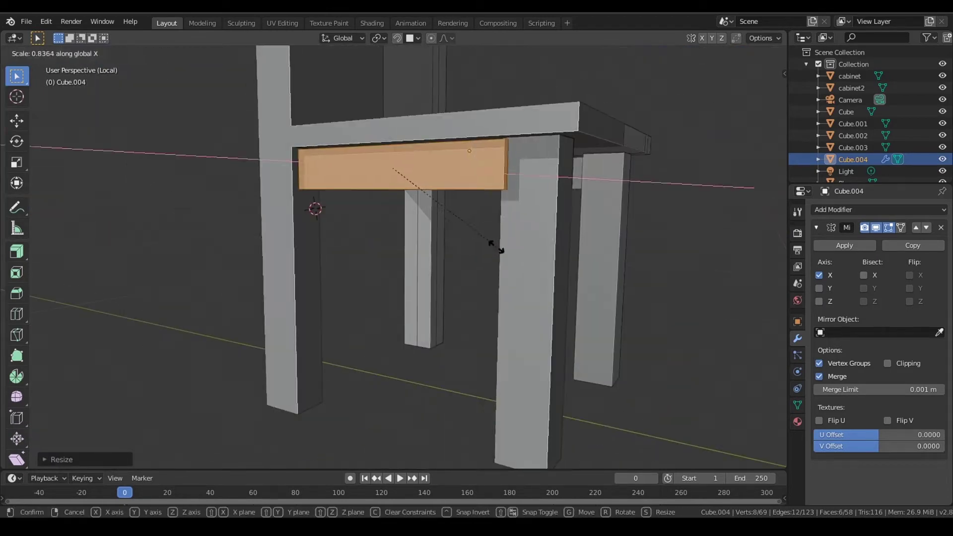
pyautogui.press('KP_3')
pyautogui.scroll(2, 481, 251)
pyautogui.press('s')
pyautogui.moveTo(442, 308)
pyautogui.mouseDown(button='middle')
pyautogui.moveTo(494, 327)
pyautogui.moveTo(547, 249)
pyautogui.mouseUp(button='middle')
pyautogui.press('Escape')
pyautogui.hotkey('alt', 'z')
# Move the rail board's end face along Y so it meets the leg.
pyautogui.click(597, 168)
pyautogui.hotkey('shift', 'Tab')
pyautogui.press('g')
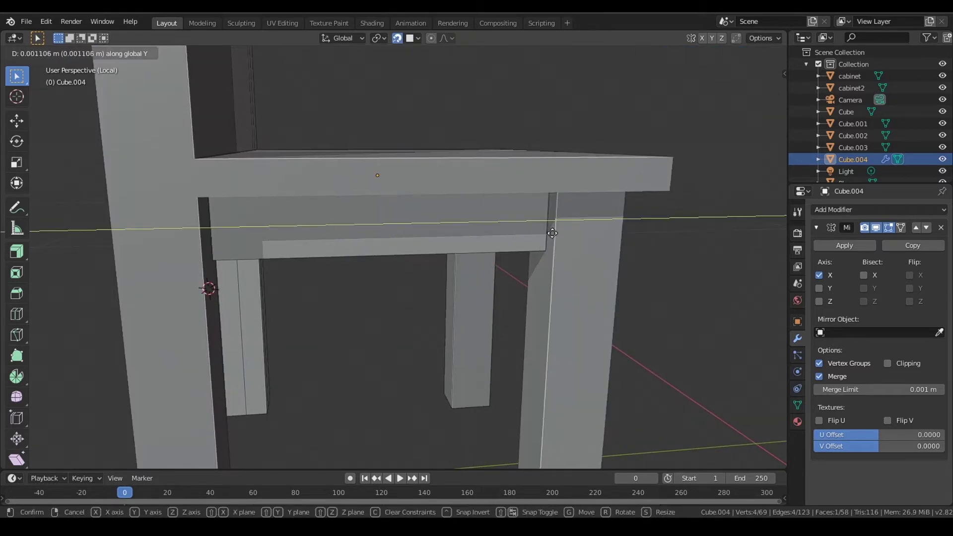
pyautogui.click(555, 233)
pyautogui.scroll(-5, 557, 278)
pyautogui.moveTo(457, 304); pyautogui.dragTo(496, 278, button='middle')
pyautogui.scroll(5, 497, 278)
# Add a loop cut to the front chair leg.
pyautogui.hotkey('ctrl', 'r')
pyautogui.click(596, 229)
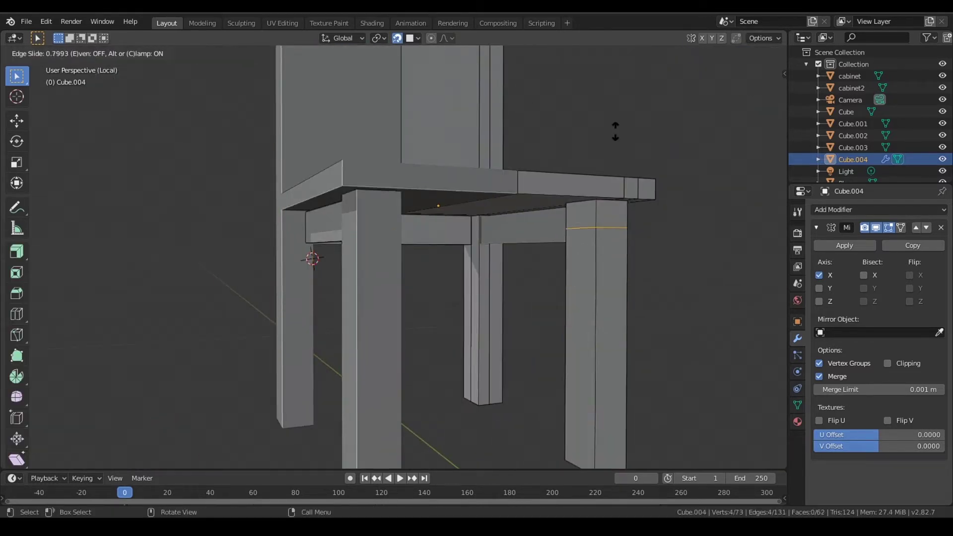
pyautogui.click(587, 203)
pyautogui.scroll(-3, 587, 203)
# Turn on Clipping in the Mirror modifier and return to Object Mode.
pyautogui.click(888, 363)
pyautogui.moveTo(508, 302); pyautogui.dragTo(566, 290, button='middle')
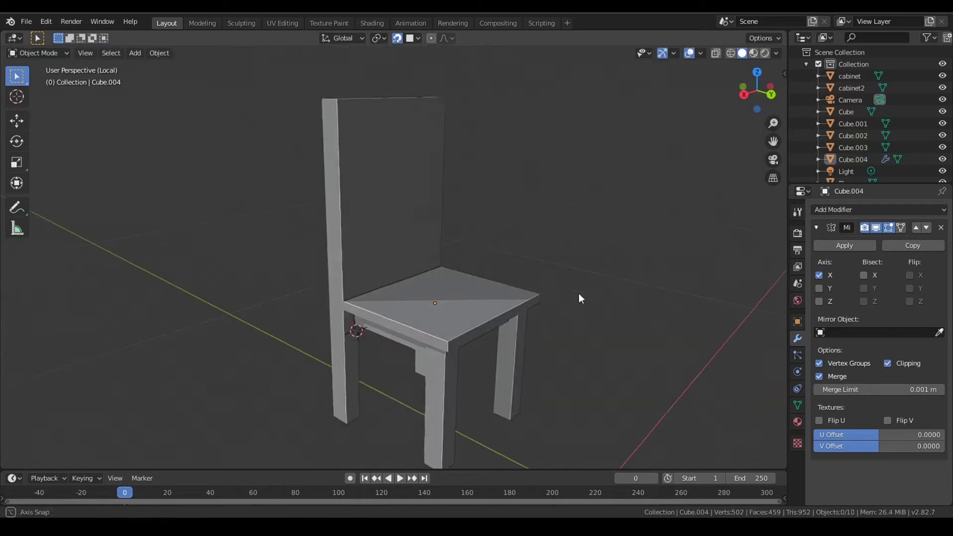
pyautogui.scroll(5, 514, 221)
pyautogui.press('Escape')
pyautogui.press('Tab')
pyautogui.scroll(-4, 519, 228)
pyautogui.scroll(2, 450, 207)
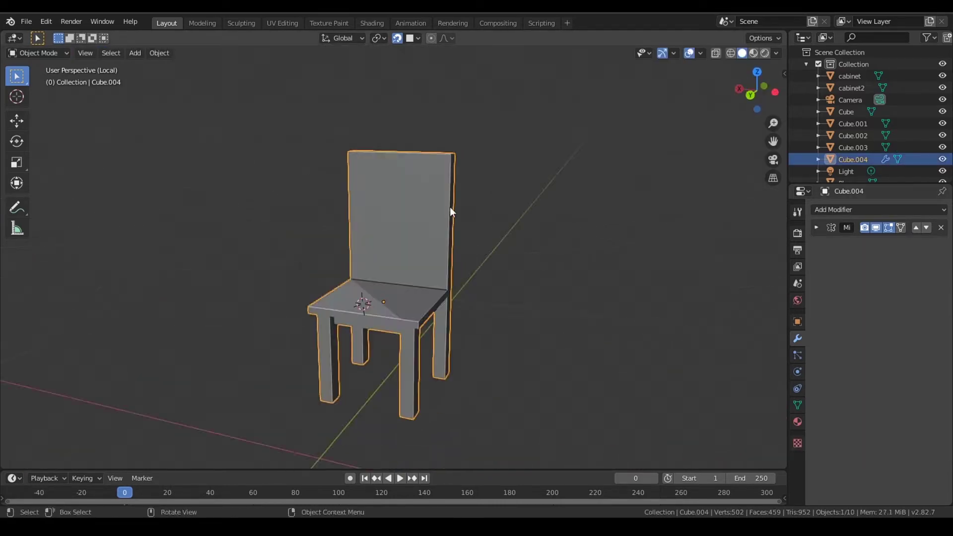
# Add level-1 subdivision to the chair, plus loop cuts across the backrest and under the seat.
pyautogui.hotkey('ctrl', '1')
pyautogui.moveTo(588, 192)
pyautogui.mouseDown(button='middle')
pyautogui.moveTo(487, 281)
pyautogui.moveTo(607, 281)
pyautogui.mouseUp(button='middle')
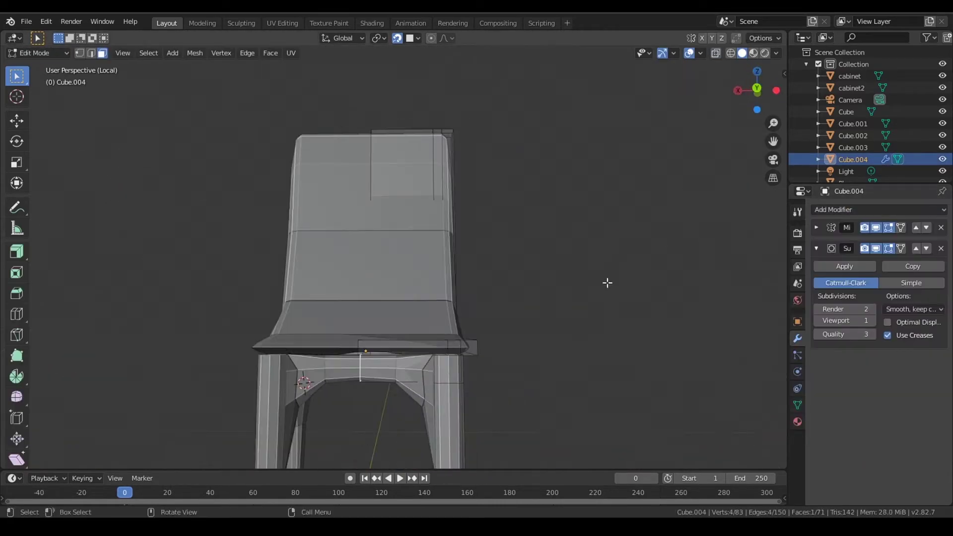
pyautogui.hotkey('ctrl', 'r')
pyautogui.click(452, 109)
pyautogui.click(492, 184)
pyautogui.moveTo(492, 184); pyautogui.dragTo(421, 365, button='middle')
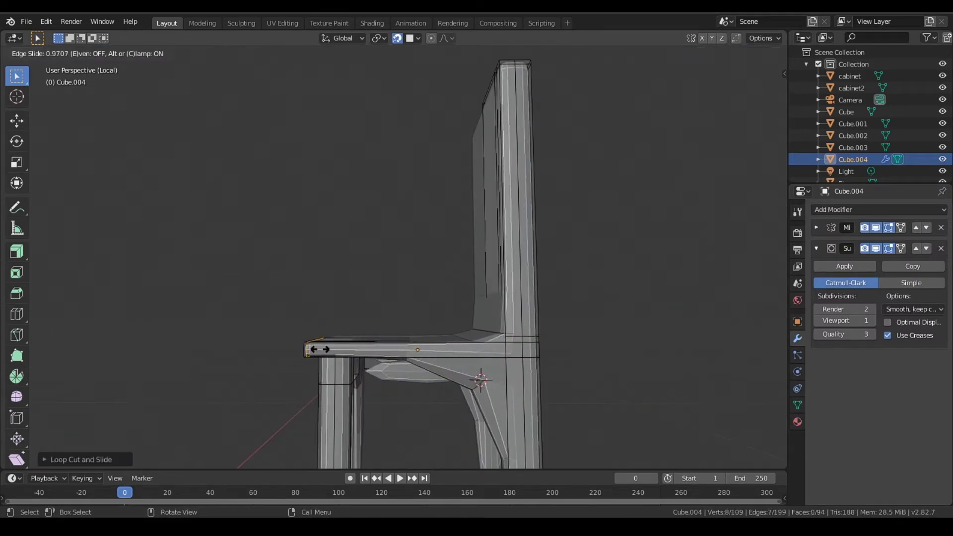
pyautogui.click(415, 375)
pyautogui.scroll(3, 439, 362)
pyautogui.moveTo(439, 362); pyautogui.dragTo(262, 213, button='middle')
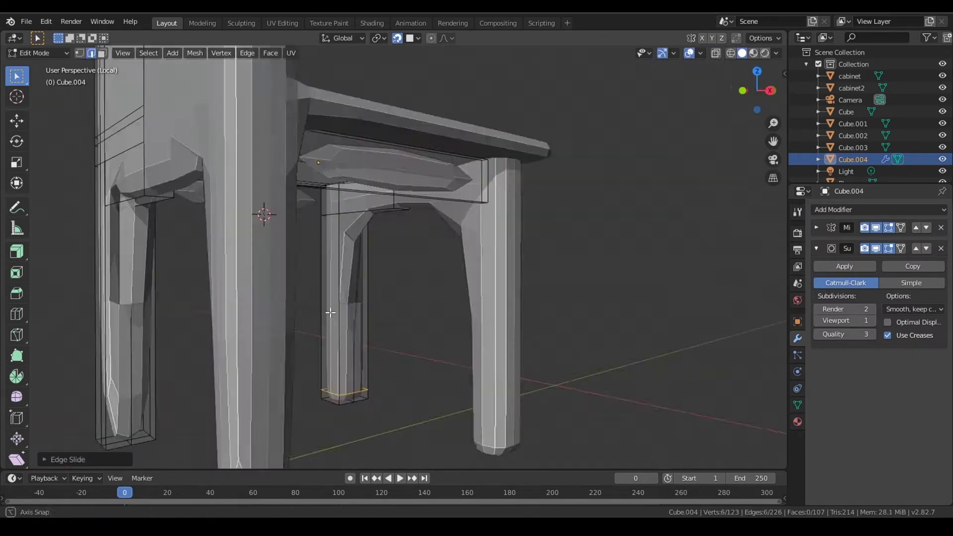
pyautogui.scroll(2, 294, 173)
# Raise subdivision to level 3 and add loop cuts around the chair legs.
pyautogui.hotkey('ctrl', '3')
pyautogui.moveTo(614, 319); pyautogui.dragTo(543, 191, button='middle')
pyautogui.hotkey('ctrl', 'r')
pyautogui.click(543, 191)
pyautogui.moveTo(570, 223); pyautogui.dragTo(496, 238, button='middle')
pyautogui.scroll(2, 496, 238)
pyautogui.click(445, 115)
pyautogui.moveTo(445, 115)
pyautogui.mouseDown(button='middle')
pyautogui.moveTo(432, 215)
pyautogui.moveTo(615, 266)
pyautogui.mouseUp(button='middle')
pyautogui.hotkey('ctrl', 'r')
pyautogui.click(402, 220)
# Add loop cuts on the left and right legs and slide a new loop along the rail.
pyautogui.hotkey('ctrl', 'r')
pyautogui.click(537, 275)
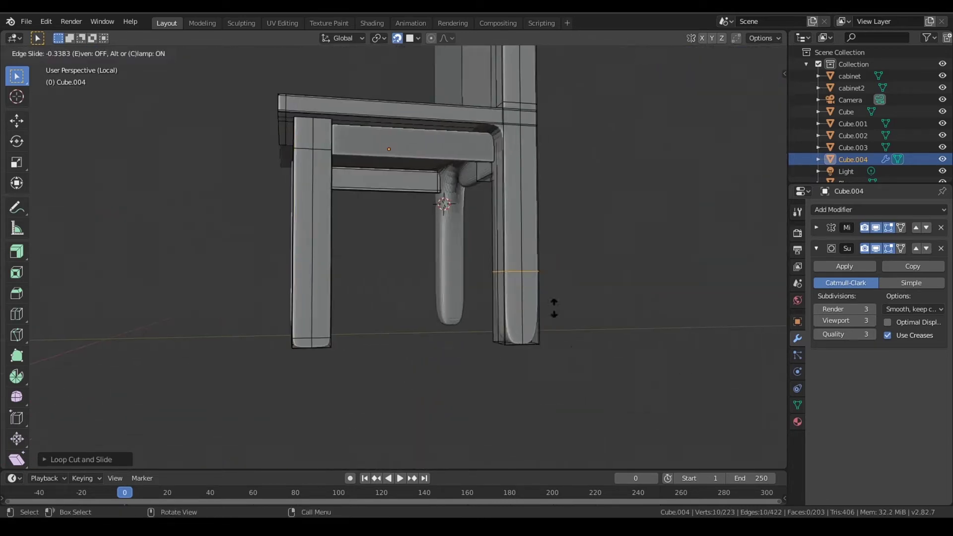
pyautogui.click(530, 150)
pyautogui.hotkey('ctrl', 'r')
pyautogui.moveTo(530, 150)
pyautogui.mouseDown(button='middle')
pyautogui.moveTo(378, 151)
pyautogui.moveTo(370, 142)
pyautogui.mouseUp(button='middle')
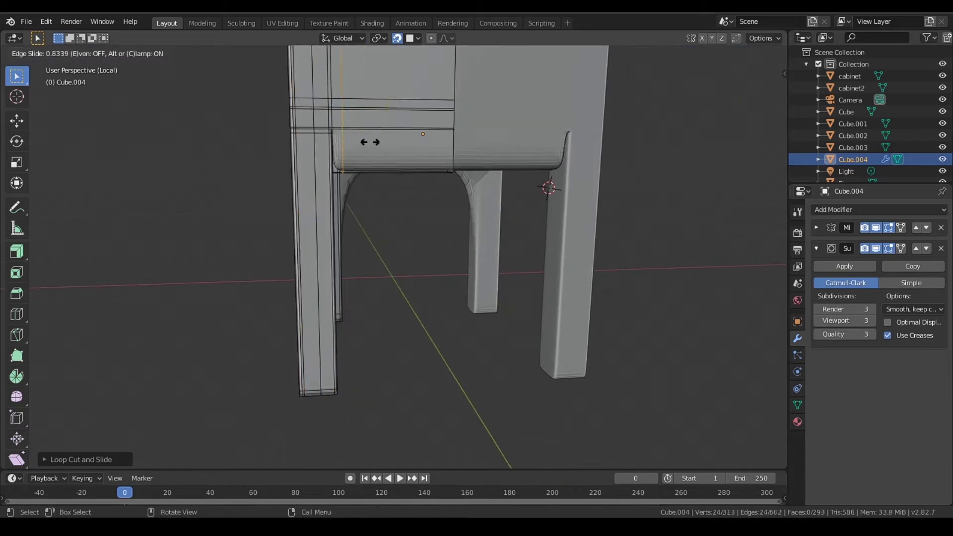
pyautogui.click(450, 156)
pyautogui.hotkey('ctrl', 'r')
pyautogui.moveTo(451, 156)
pyautogui.mouseDown(button='middle')
pyautogui.moveTo(474, 198)
pyautogui.moveTo(447, 184)
pyautogui.mouseUp(button='middle')
pyautogui.click(479, 182)
pyautogui.hotkey('ctrl', 'r')
pyautogui.click(446, 185)
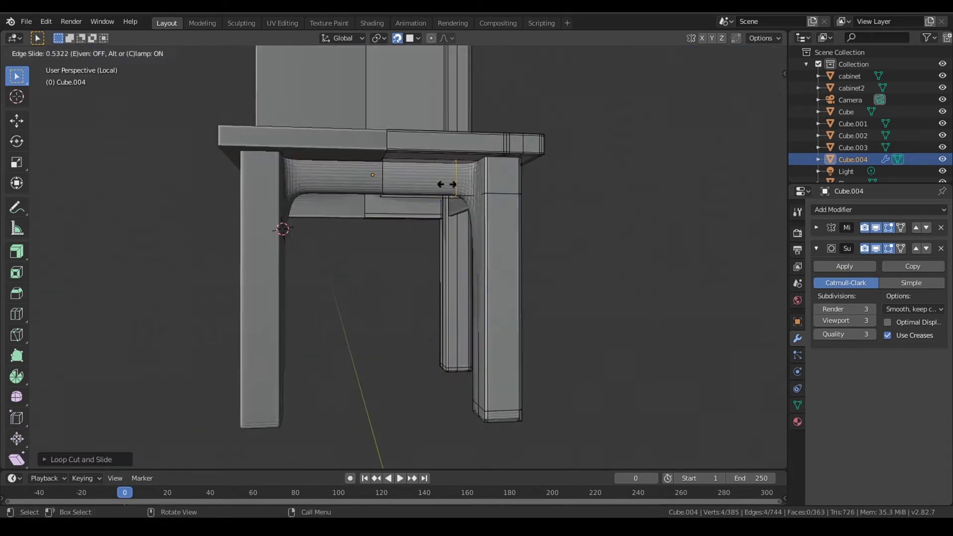
pyautogui.moveTo(510, 133)
pyautogui.mouseDown(button='middle')
pyautogui.moveTo(506, 228)
pyautogui.moveTo(418, 295)
pyautogui.mouseUp(button='middle')
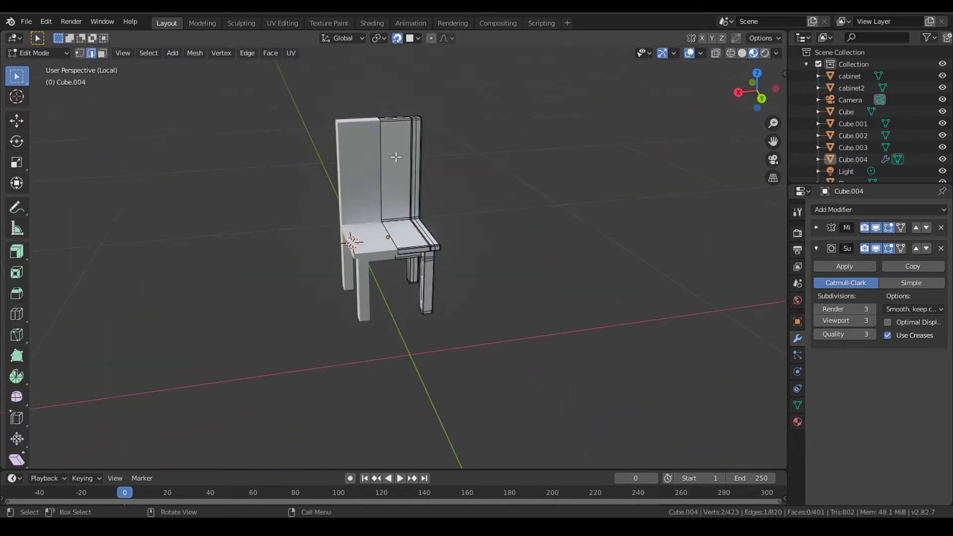
# Enter Edit Mode in face select and pick a face at the seat corner.
pyautogui.moveTo(444, 183); pyautogui.dragTo(378, 239, button='middle')
pyautogui.press('Tab')
pyautogui.scroll(5, 321, 305)
pyautogui.press('3')
pyautogui.click(320, 305)
pyautogui.moveTo(320, 305); pyautogui.dragTo(398, 279, button='middle')
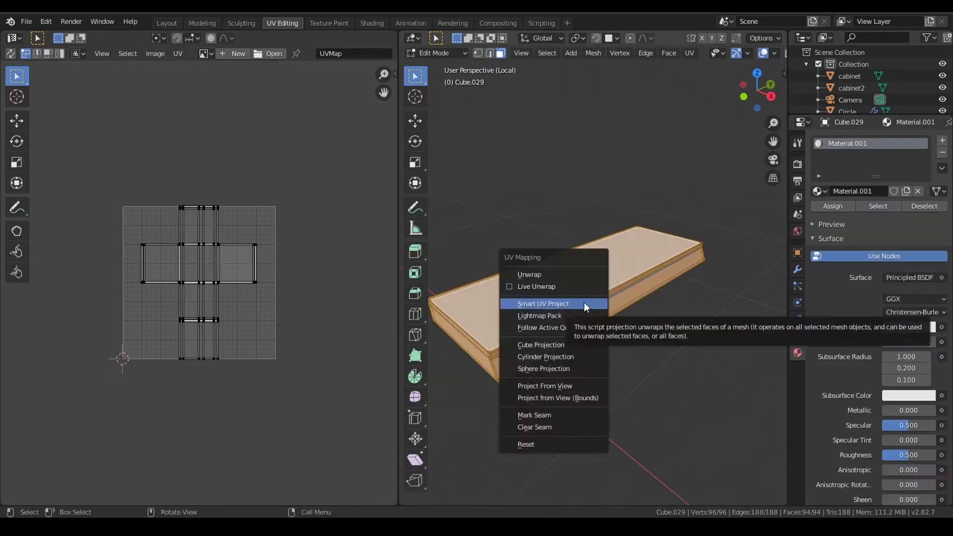
# Add a second material slot, invert the selection to the side faces, and name the first slot 'met'.
pyautogui.moveTo(659, 153); pyautogui.dragTo(638, 325, button='middle')
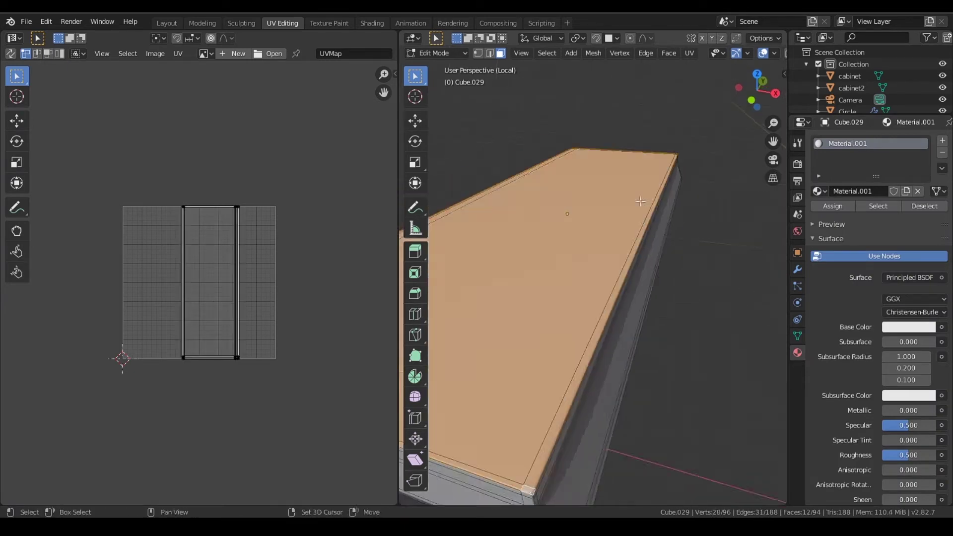
pyautogui.click(942, 140)
pyautogui.doubleClick(861, 156)
pyautogui.hotkey('ctrl', 'i')
pyautogui.doubleClick(862, 143)
pyautogui.write('met')
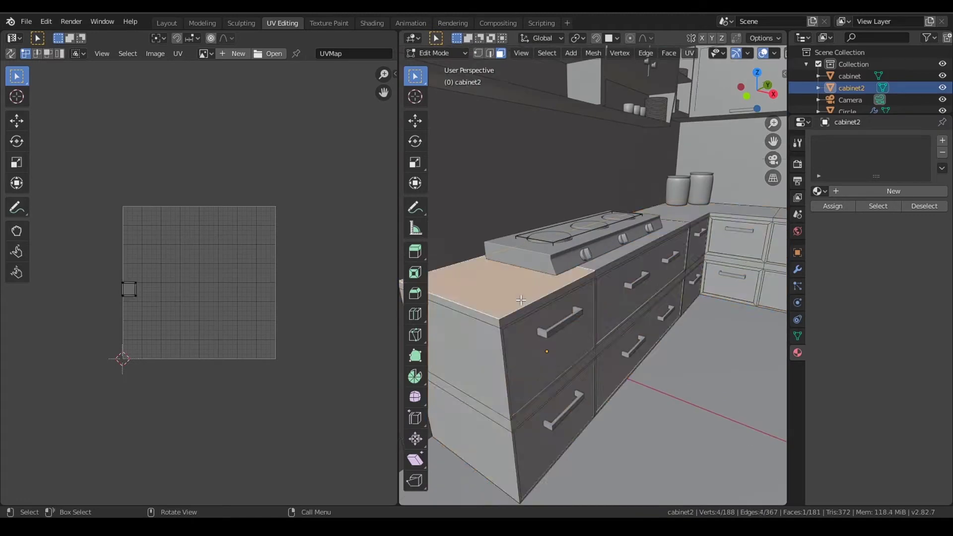
# Add cabinet2's right-end face and other counter faces to the selection.
pyautogui.keyDown('shift'); pyautogui.click(724, 178); pyautogui.keyUp('shift')
pyautogui.moveTo(723, 177); pyautogui.dragTo(601, 268, button='middle')
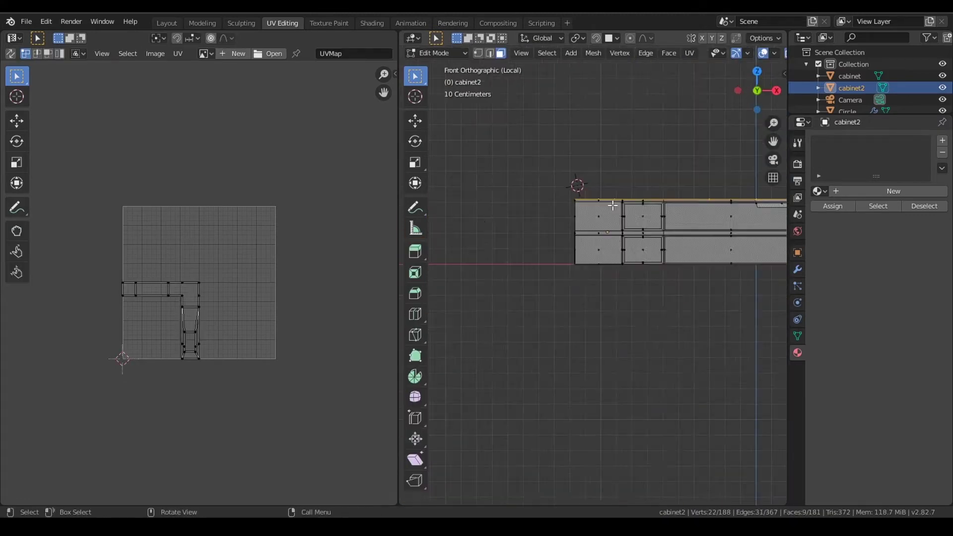
pyautogui.scroll(5, 538, 226)
pyautogui.keyDown('shift'); pyautogui.click(587, 288); pyautogui.keyUp('shift')
pyautogui.scroll(-6, 588, 287)
pyautogui.moveTo(568, 298); pyautogui.dragTo(631, 305, button='middle')
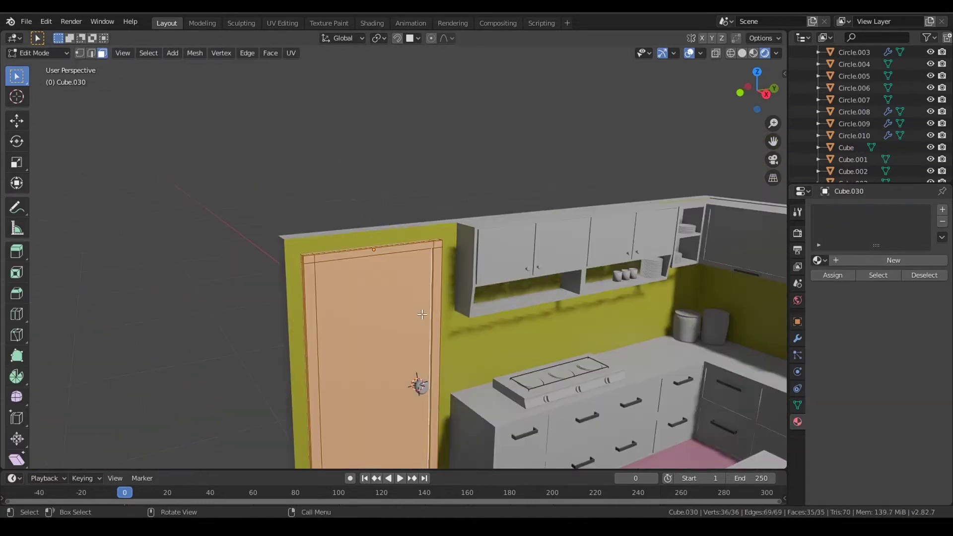
# Check the door's materials, grow the burner ring selection, show the N sidebar, then select the floor.
pyautogui.click(874, 284)
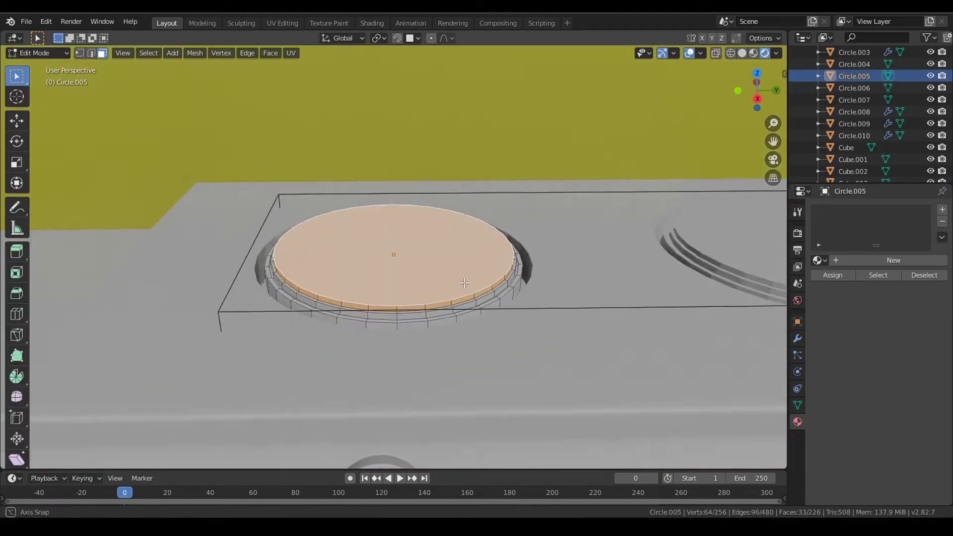
pyautogui.scroll(3, 495, 290)
pyautogui.press('ctrl+KP_Add')
pyautogui.press('n')
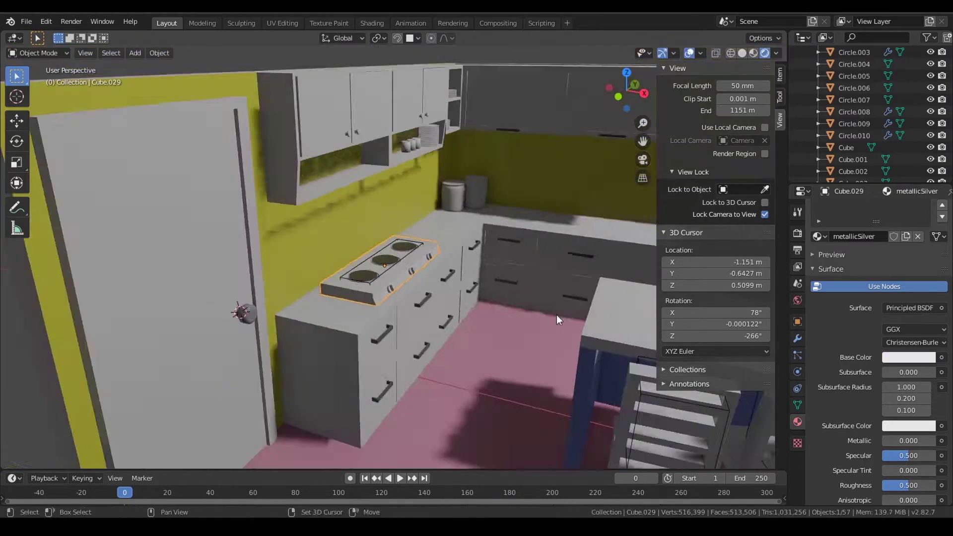
pyautogui.scroll(-5, 556, 315)
pyautogui.scroll(-3, 551, 313)
pyautogui.click(550, 314)
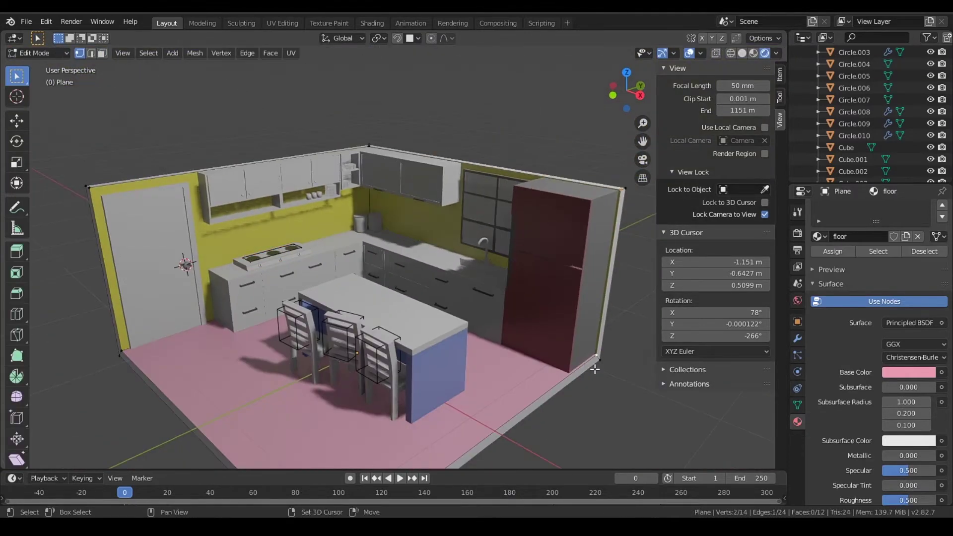
# Enter Edit Mode on the floor plane.
pyautogui.press('Tab')
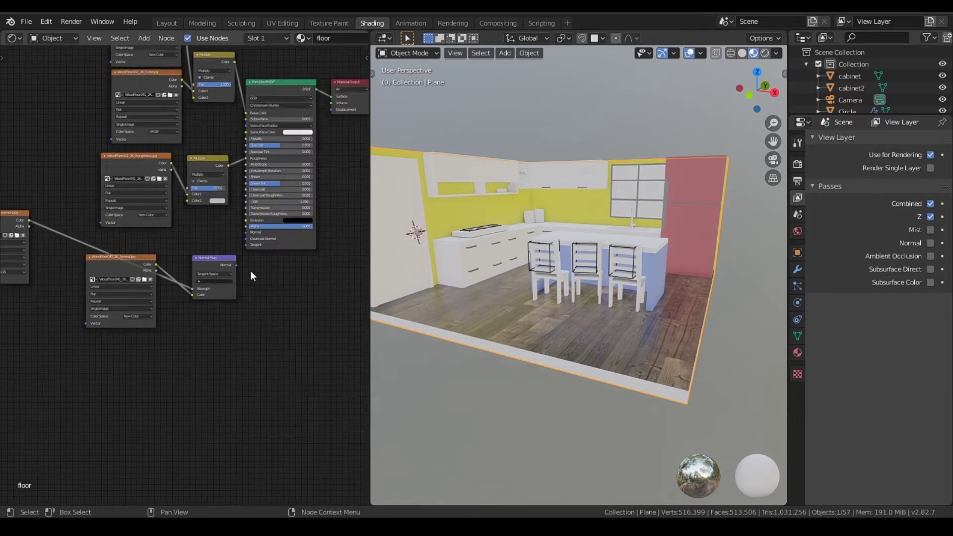
# Move the Normal Map node aside and reset the floor bump strength to zero.
pyautogui.moveTo(251, 270); pyautogui.dragTo(178, 278)
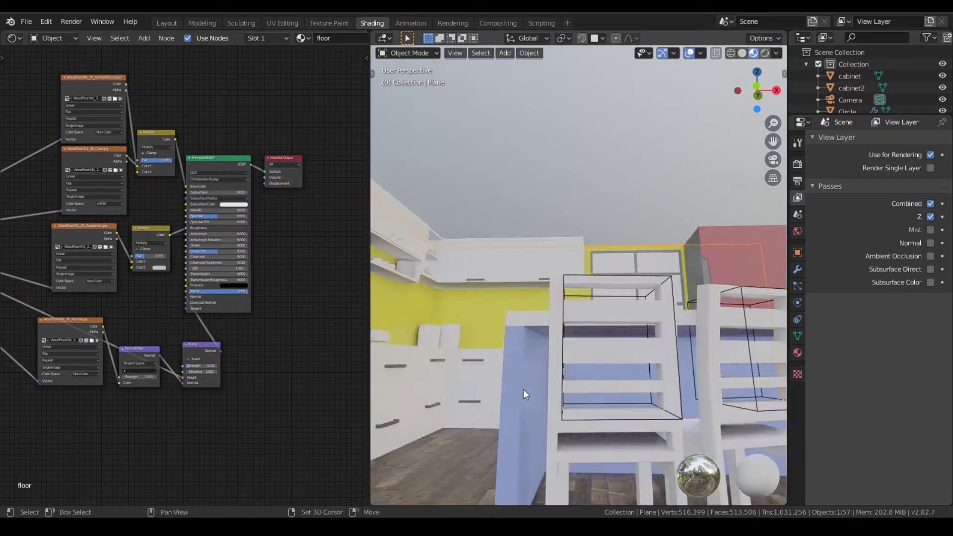
pyautogui.press('BackSpace')
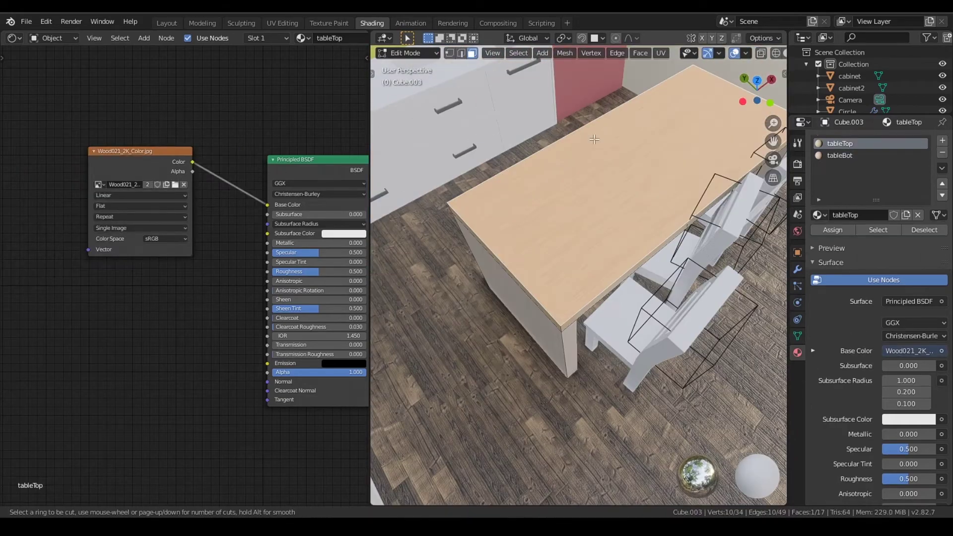
# Subdivide the selected faces, link the Mapping vector into a texture, and add a MixRGB node.
pyautogui.rightClick(546, 202)
pyautogui.click(546, 202)
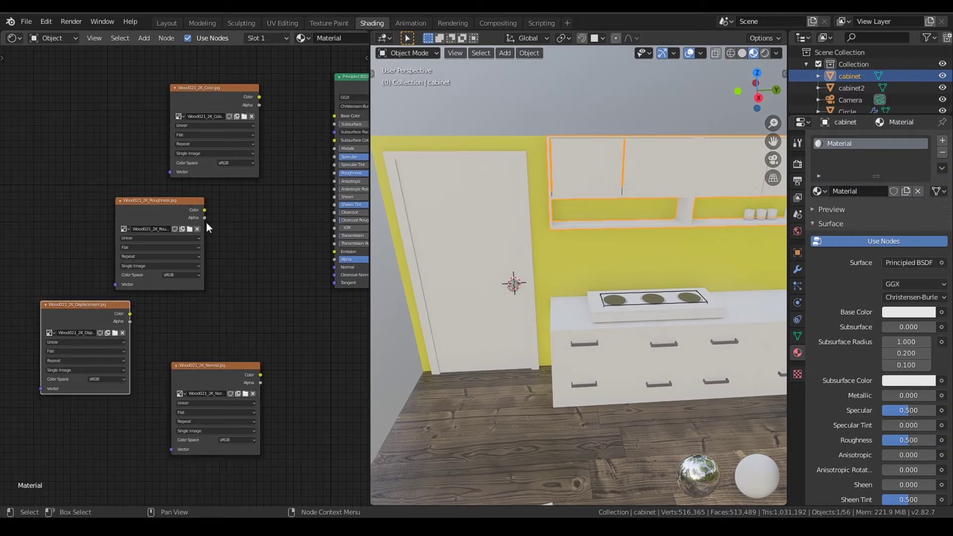
pyautogui.moveTo(103, 88); pyautogui.dragTo(255, 380)
pyautogui.hotkey('shift', 'a')
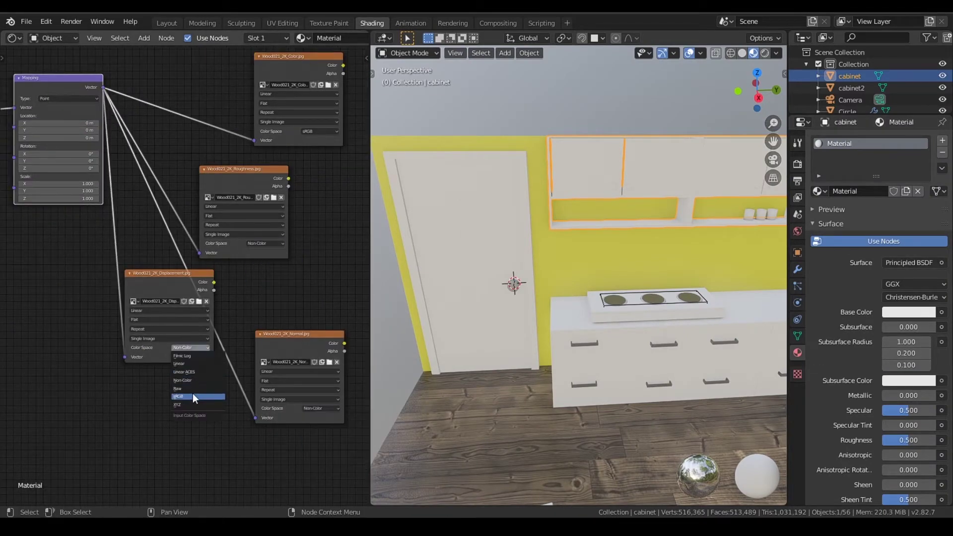
pyautogui.click(208, 246)
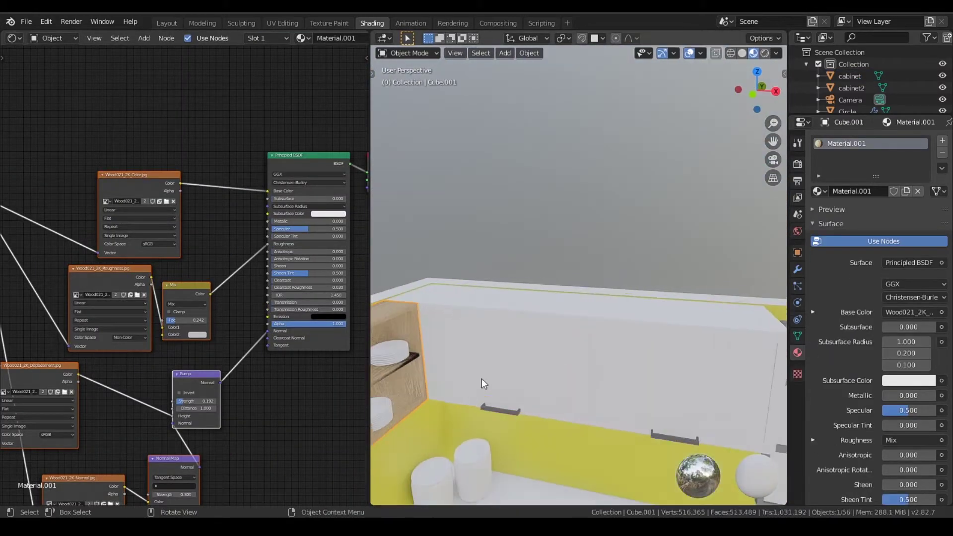
# Open the apply options in Object Mode, add a Diffuse BSDF for the glass, and select the wall cabinet.
pyautogui.press('Tab')
pyautogui.hotkey('ctrl', 'a')
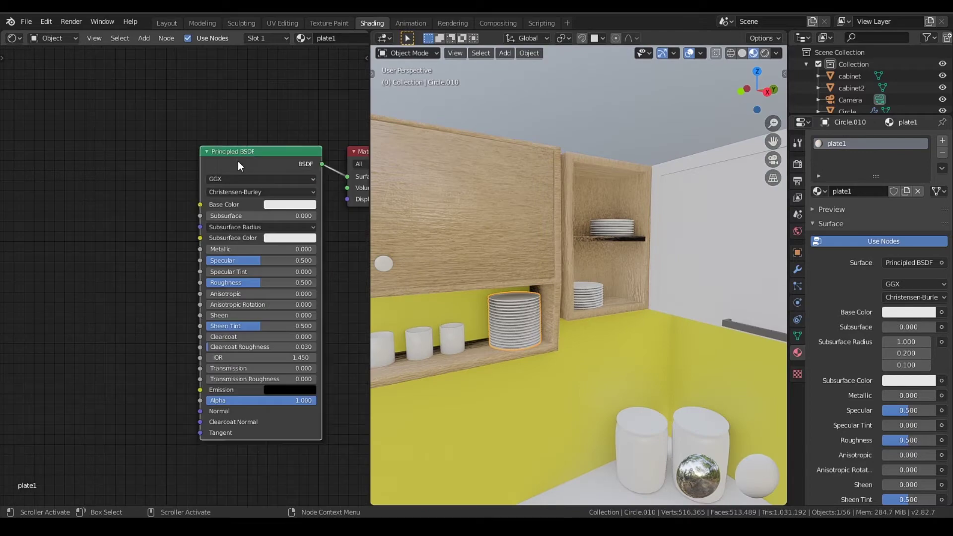
pyautogui.hotkey('shift', 'a')
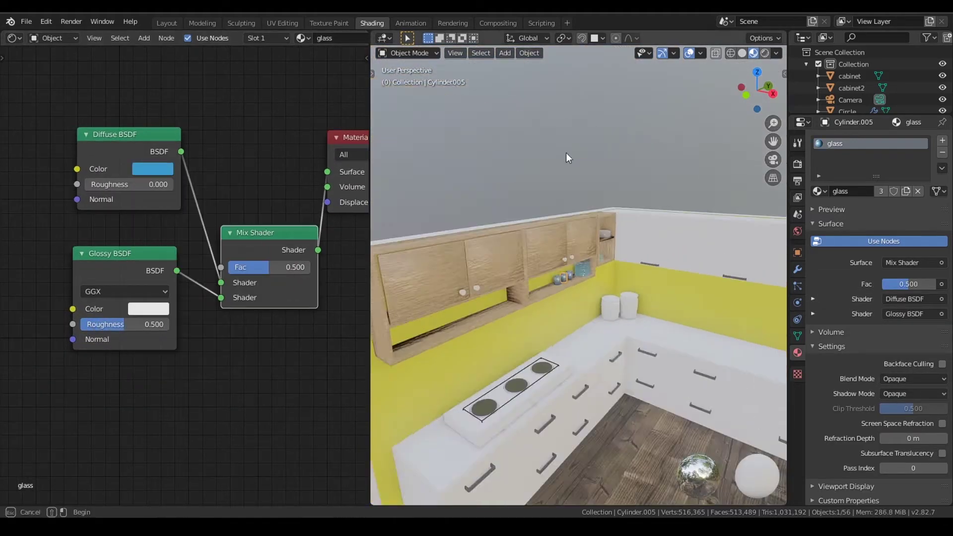
pyautogui.click(634, 245)
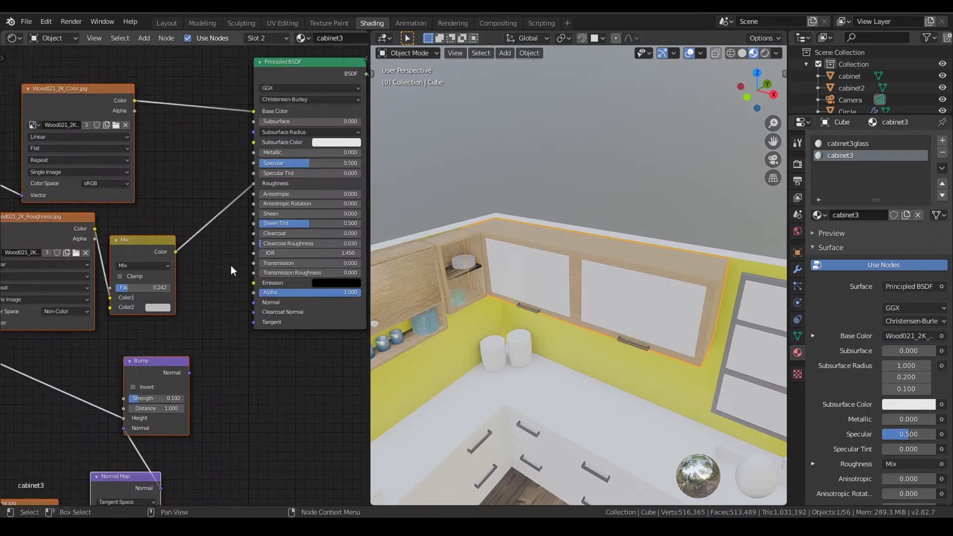
# Smooth a cabinet handle with level-1 subdivision and slide an edge loop into place on the frame.
pyautogui.press('Tab')
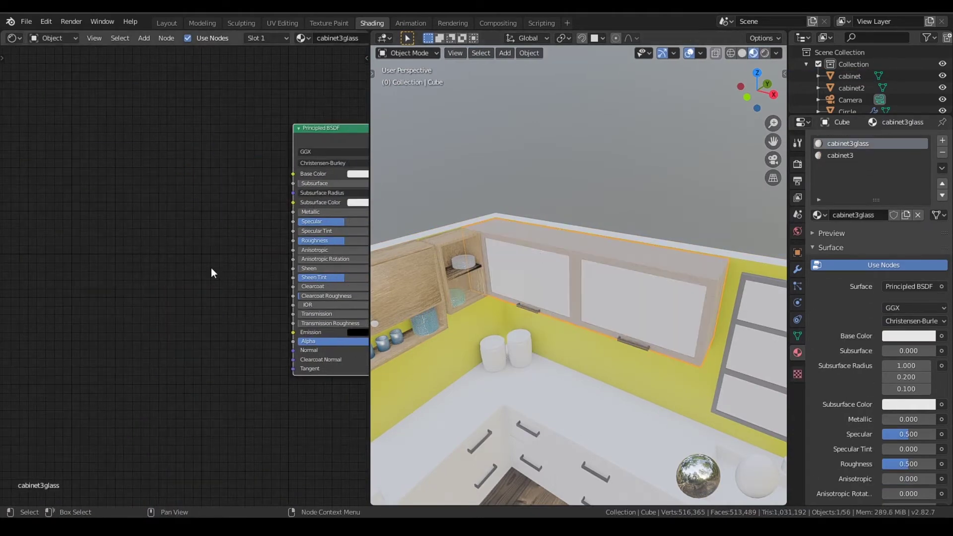
pyautogui.scroll(2, 196, 196)
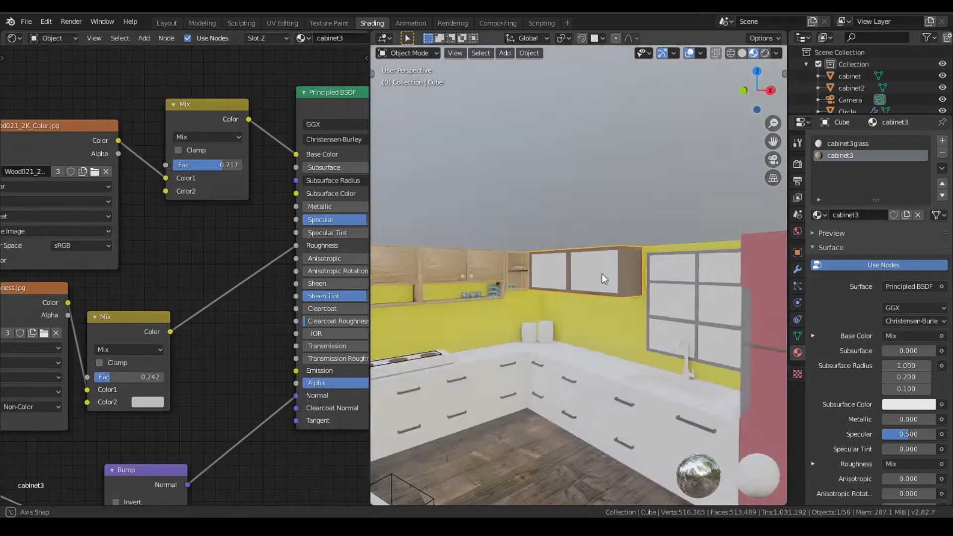
pyautogui.click(601, 273)
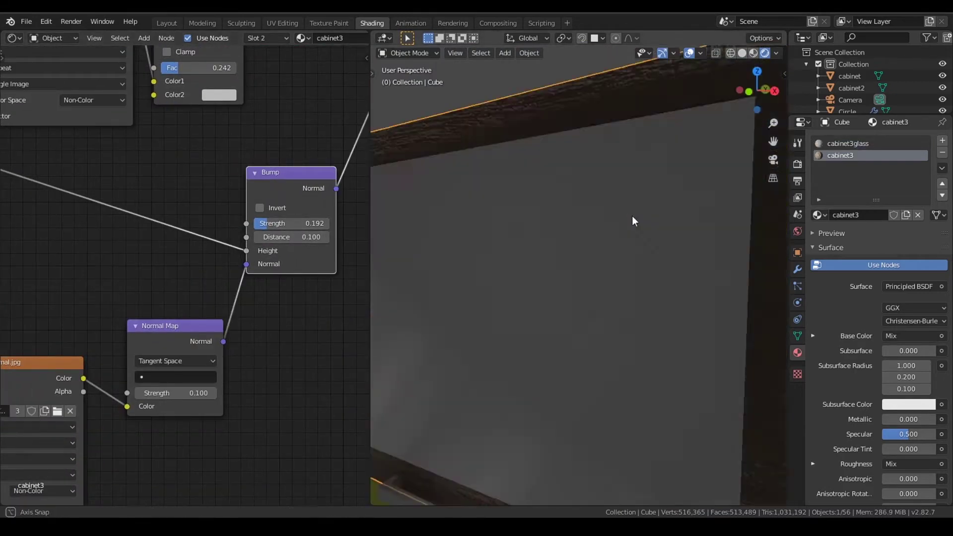
pyautogui.hotkey('ctrl', '1')
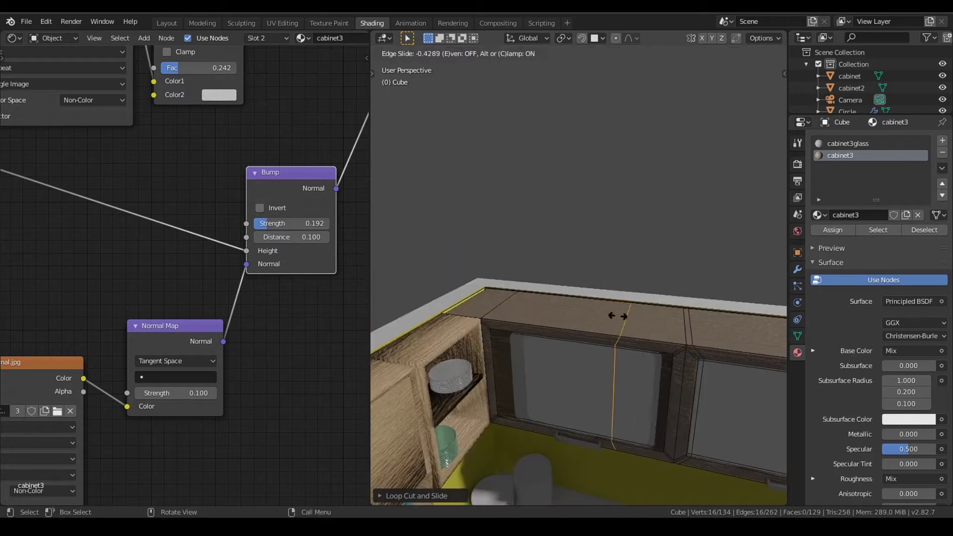
pyautogui.click(483, 308)
pyautogui.press('n')
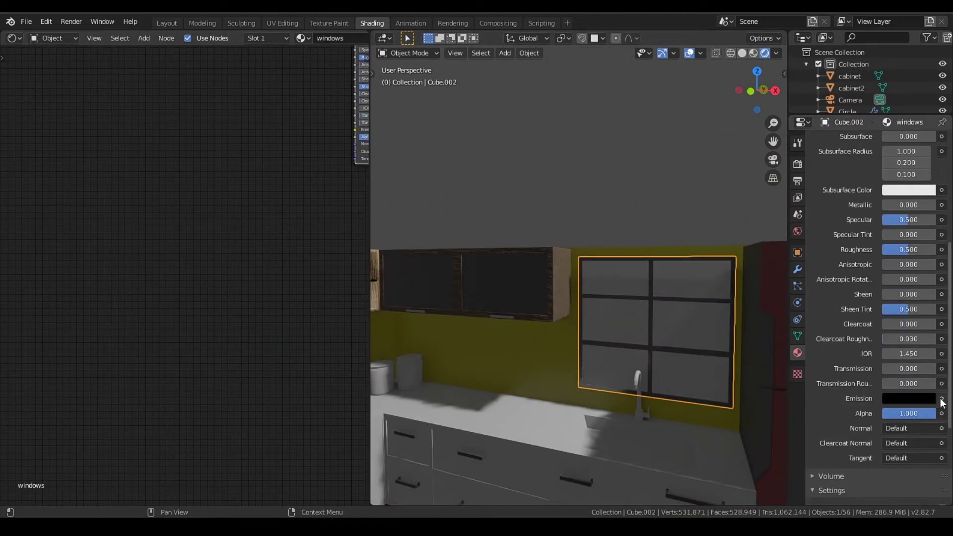
# Set the windows' emission colour to white and start a loop cut on the fridge2 body.
pyautogui.click(902, 400)
pyautogui.click(659, 276)
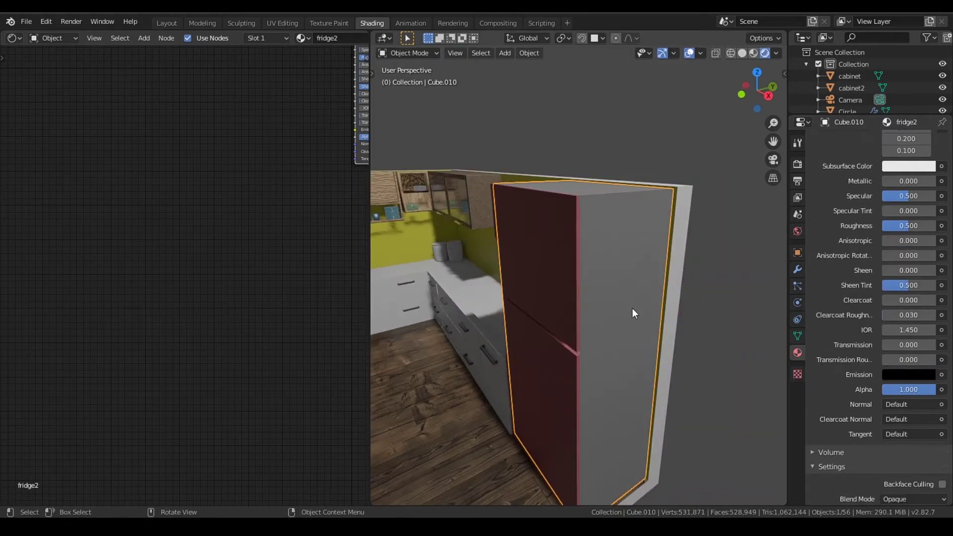
pyautogui.press('Tab')
pyautogui.hotkey('ctrl', 'r')
pyautogui.click(660, 293)
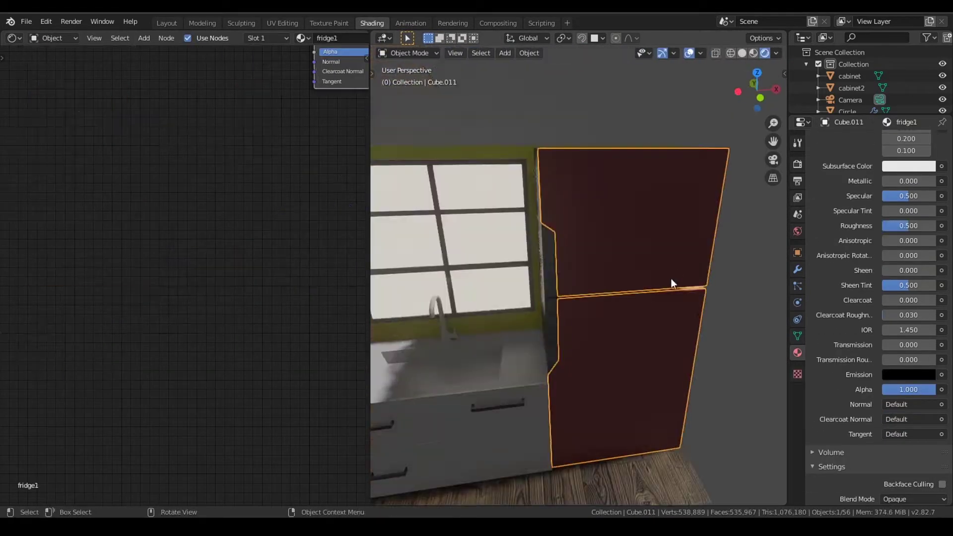
# Link a Metal010 texture to the fridge's Roughness and Smart UV Project the fridge.
pyautogui.scroll(3, 246, 180)
pyautogui.scroll(3, 236, 105)
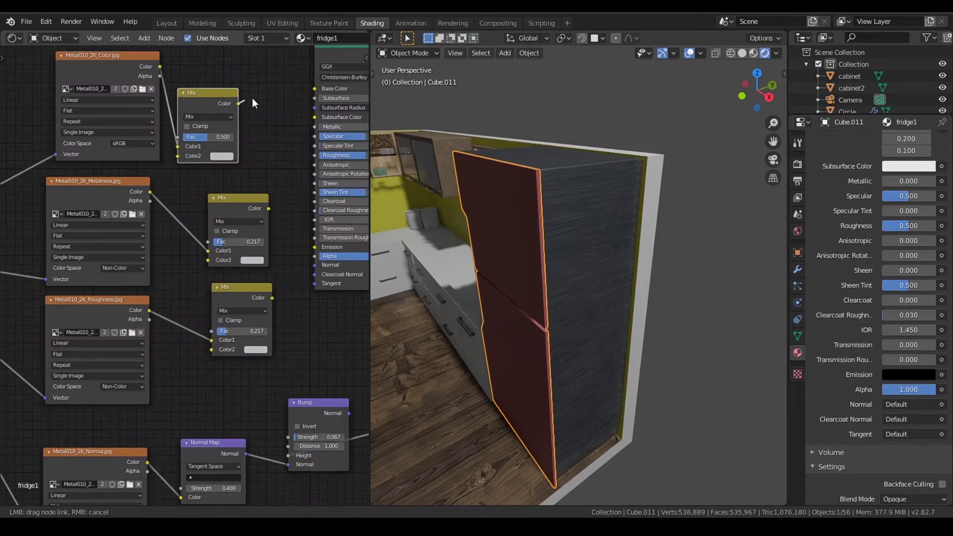
pyautogui.moveTo(282, 169); pyautogui.dragTo(332, 118)
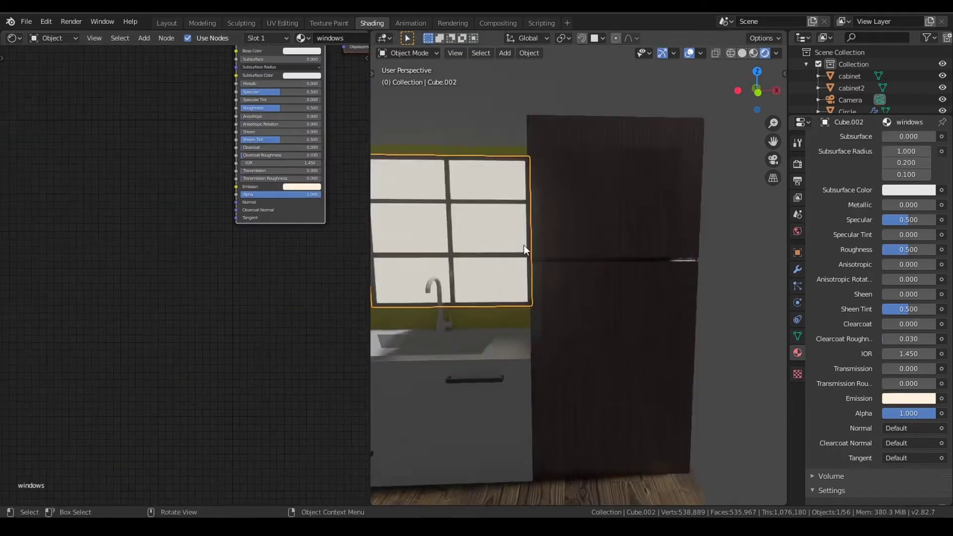
pyautogui.press('u')
pyautogui.click(607, 324)
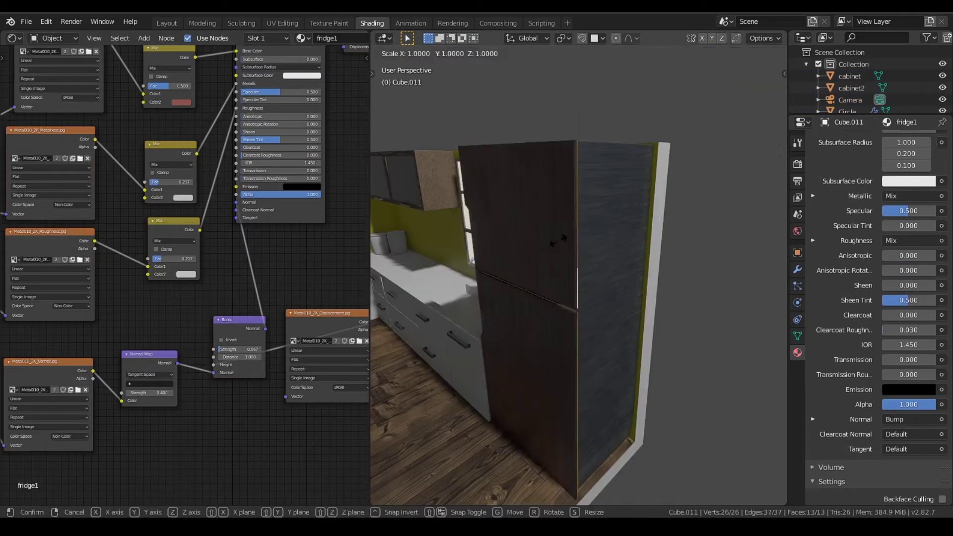
pyautogui.moveTo(634, 207); pyautogui.dragTo(607, 328, button='middle')
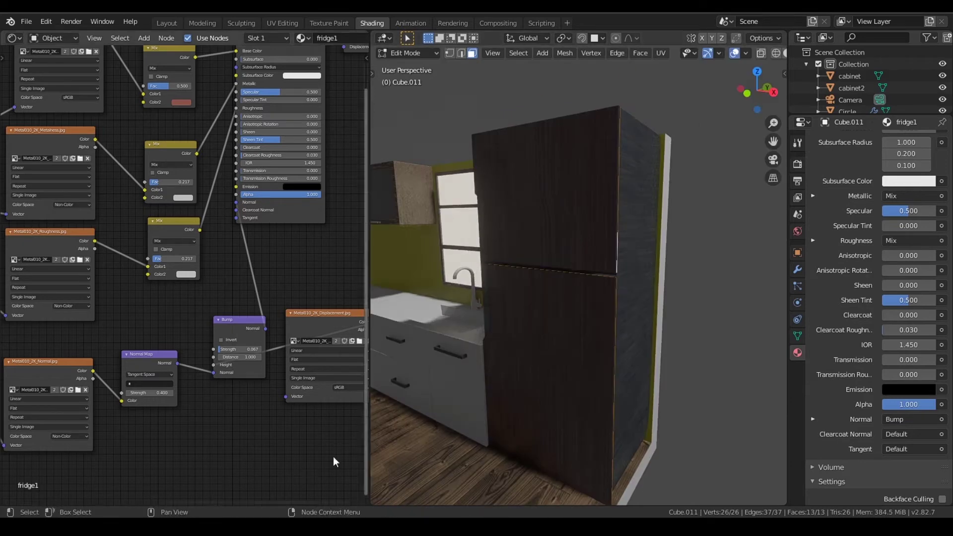
pyautogui.moveTo(576, 263); pyautogui.dragTo(621, 334, button='middle')
# Reselect the fridge2 part in Object Mode and confirm its Smart UV projection.
pyautogui.press('Tab')
pyautogui.click(598, 305)
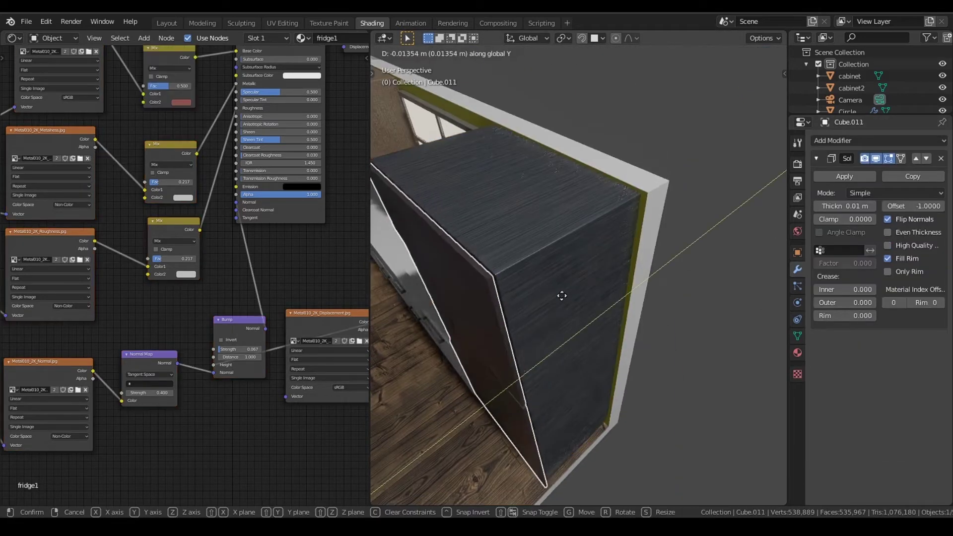
pyautogui.click(561, 296)
pyautogui.moveTo(561, 296); pyautogui.dragTo(670, 234, button='middle')
pyautogui.click(657, 325)
pyautogui.moveTo(753, 249)
pyautogui.mouseDown(button='middle')
pyautogui.moveTo(643, 306)
pyautogui.moveTo(596, 293)
pyautogui.mouseUp(button='middle')
pyautogui.scroll(5, 643, 311)
pyautogui.scroll(-5, 596, 294)
# Raise the middle Mix factor to 0.442 and link it to the fridge's Metallic input.
pyautogui.moveTo(348, 291); pyautogui.dragTo(340, 310, button='middle')
pyautogui.moveTo(183, 243); pyautogui.dragTo(195, 244)
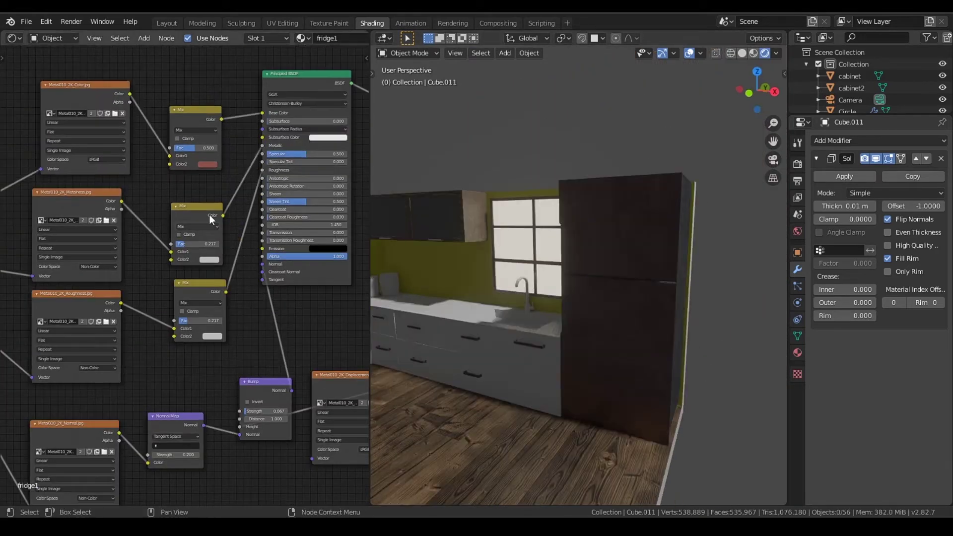
pyautogui.moveTo(257, 148); pyautogui.dragTo(262, 146)
pyautogui.scroll(4, 551, 310)
pyautogui.moveTo(551, 310); pyautogui.dragTo(561, 195, button='middle')
pyautogui.press('Tab')
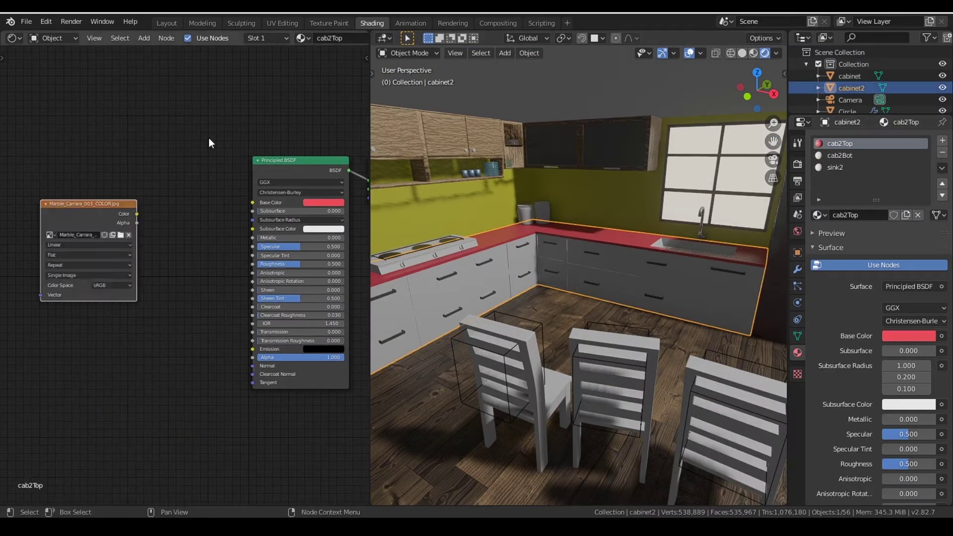
# Feed the marble Mix node's output into the countertop's Roughness.
pyautogui.moveTo(58, 212); pyautogui.dragTo(145, 391)
pyautogui.hotkey('shift', 's')
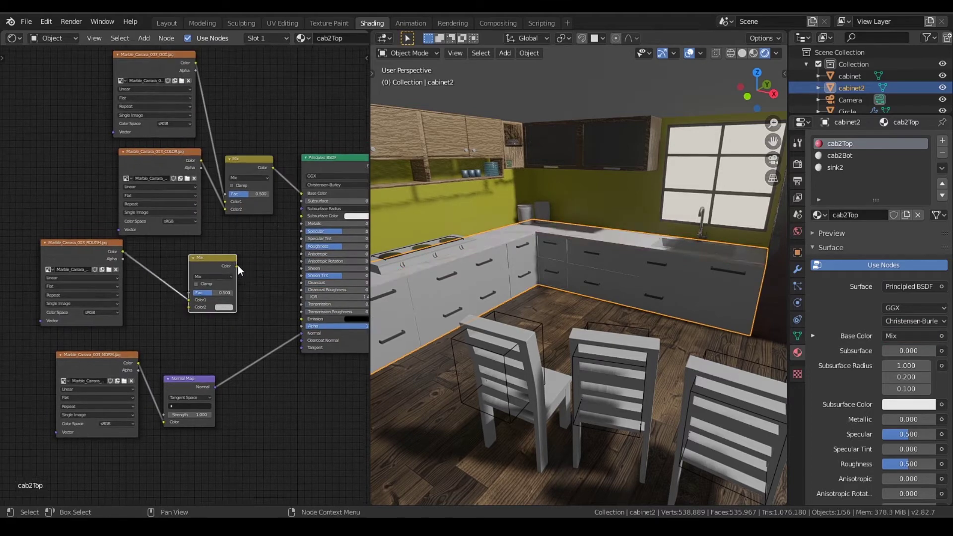
pyautogui.moveTo(237, 266); pyautogui.dragTo(302, 246)
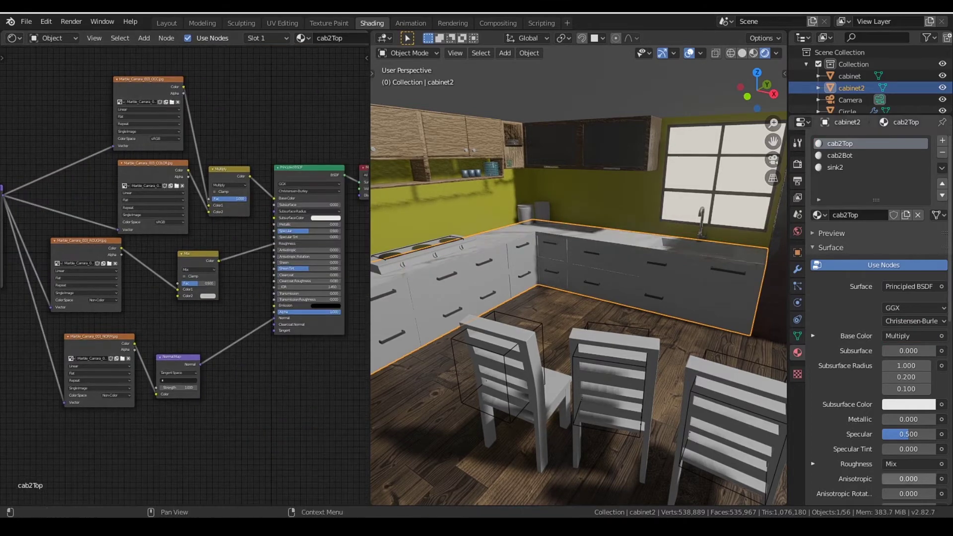
# Add a Glossy BSDF, blend it via a Mix Shader into Material Output, and slide the countertop edge loop.
pyautogui.hotkey('shift', 'a')
pyautogui.moveTo(274, 328); pyautogui.dragTo(177, 304, button='middle')
pyautogui.click(401, 298)
pyautogui.hotkey('shift', 'a')
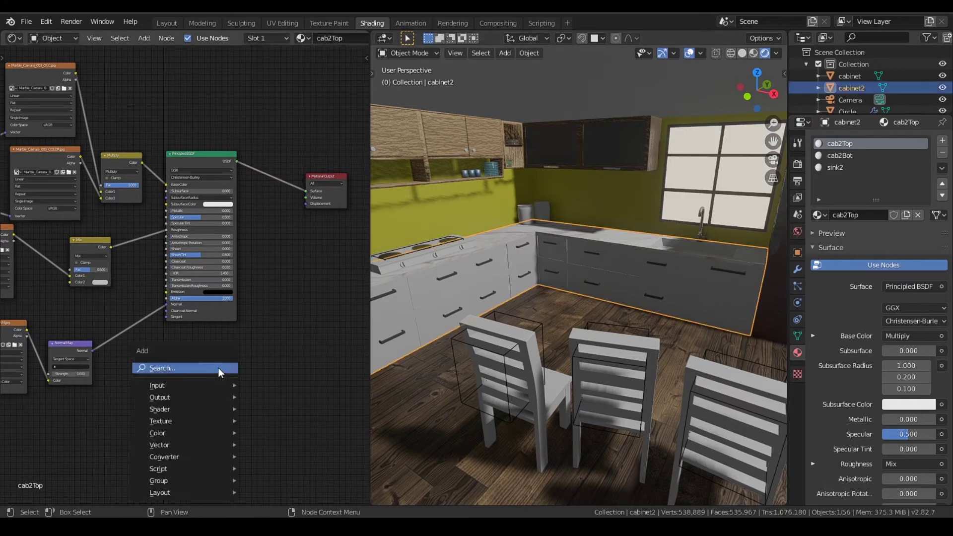
pyautogui.moveTo(300, 167)
pyautogui.mouseDown()
pyautogui.moveTo(282, 205)
pyautogui.moveTo(268, 306)
pyautogui.mouseUp()
pyautogui.scroll(3, 161, 298)
pyautogui.moveTo(122, 368); pyautogui.dragTo(201, 313)
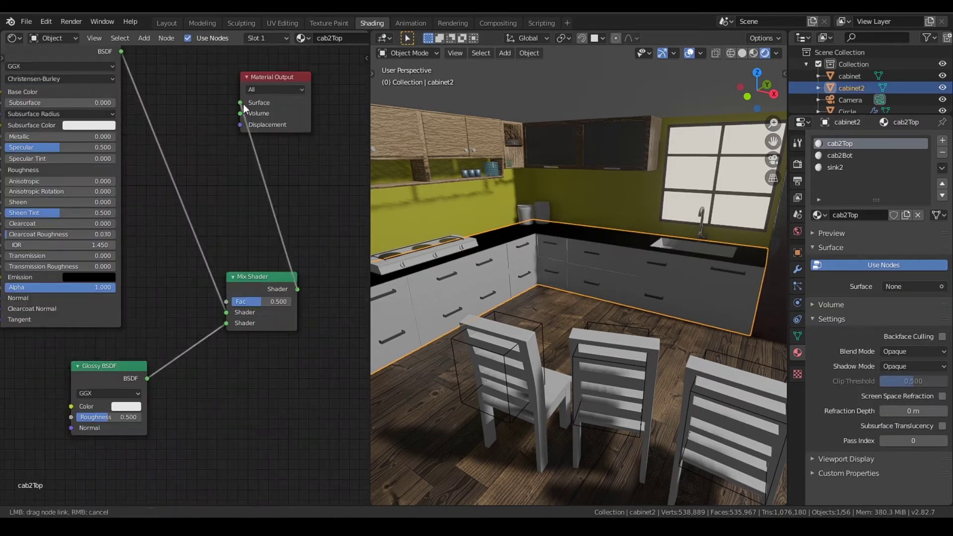
pyautogui.moveTo(272, 278); pyautogui.dragTo(215, 92)
pyautogui.scroll(5, 630, 360)
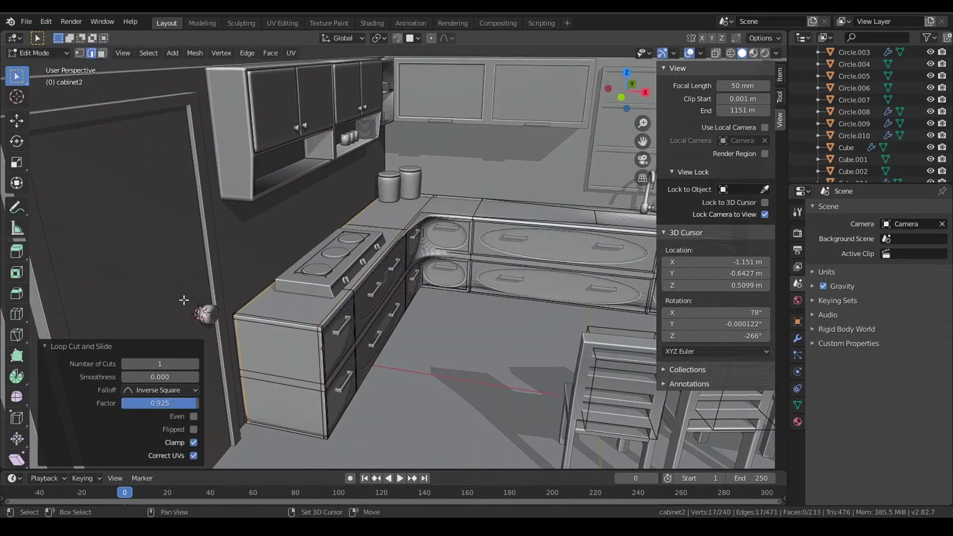
pyautogui.moveTo(369, 420); pyautogui.dragTo(466, 284, button='middle')
# Slide edge loops near the counter and drawer edges, then select the linked sink faces.
pyautogui.press('g')
pyautogui.press('g')
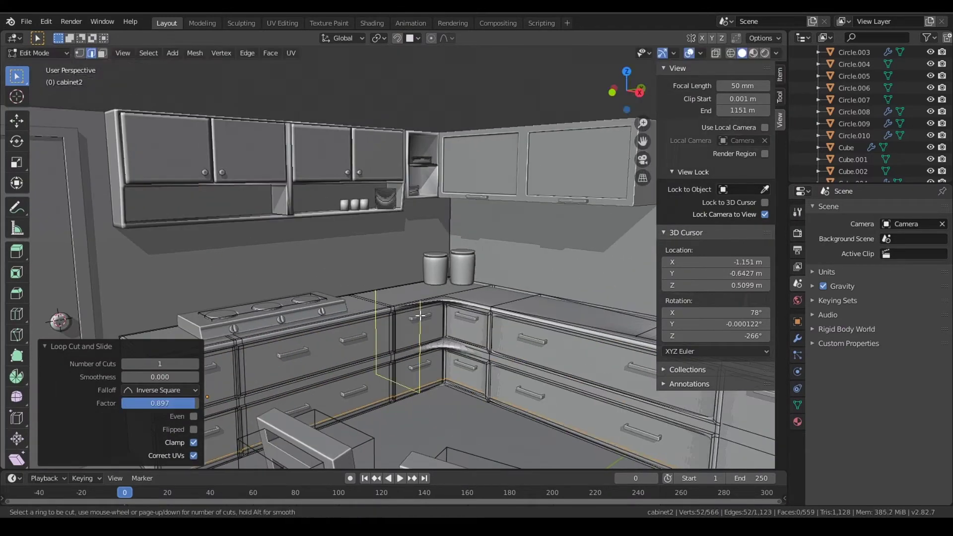
pyautogui.moveTo(492, 329); pyautogui.dragTo(363, 248, button='middle')
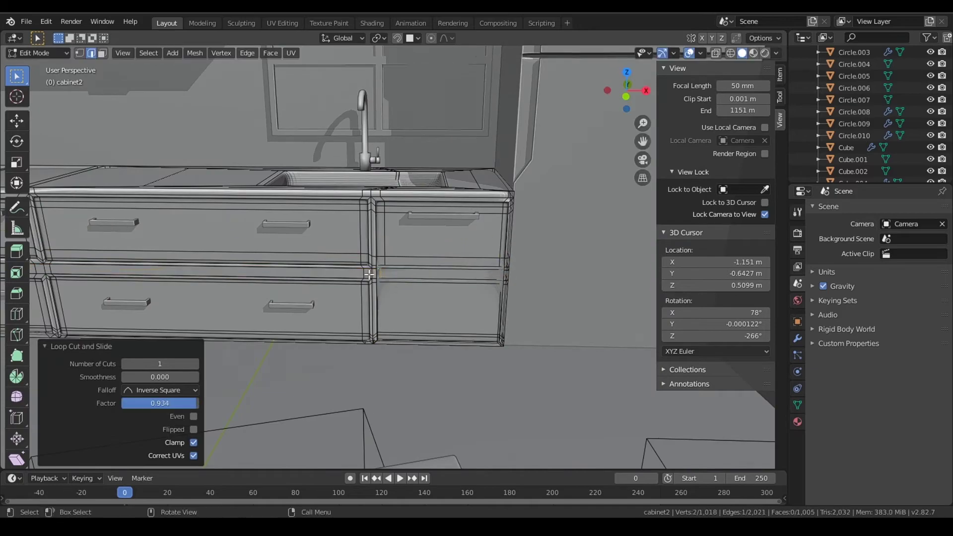
pyautogui.moveTo(481, 280); pyautogui.dragTo(405, 207, button='middle')
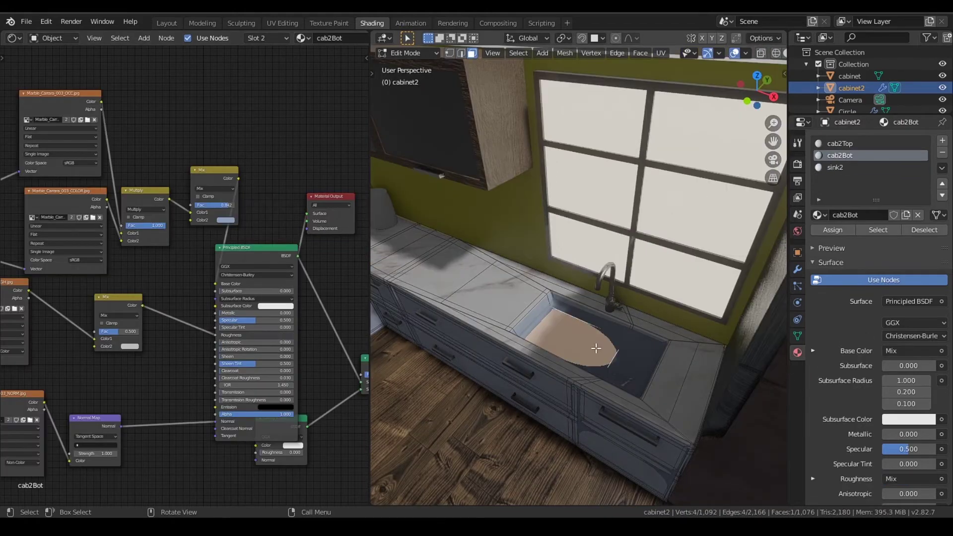
pyautogui.hotkey('ctrl', 'l')
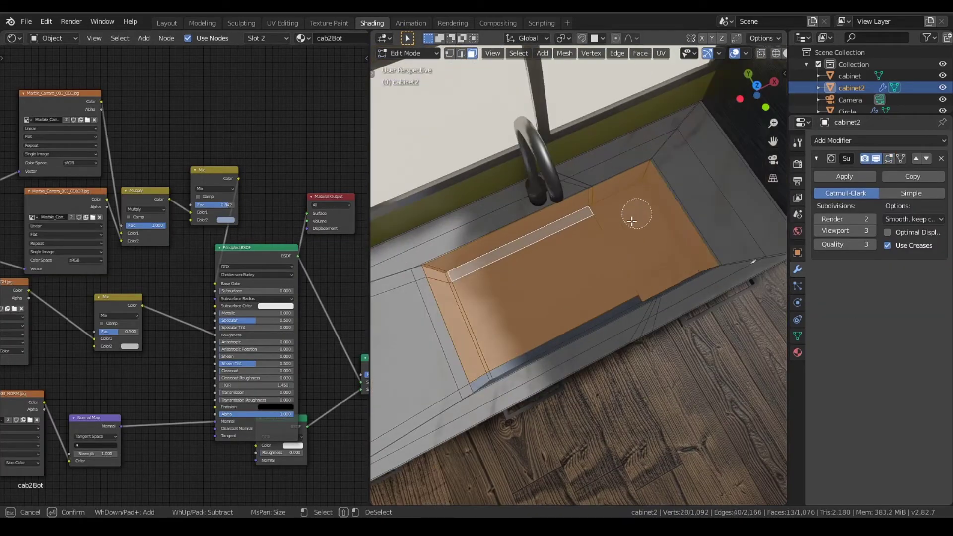
# Assign sink2 to the sink faces and replace its Principled shader with a Diffuse BSDF.
pyautogui.moveTo(594, 258); pyautogui.dragTo(505, 335, button='middle')
pyautogui.click(798, 353)
pyautogui.click(835, 168)
pyautogui.click(267, 233)
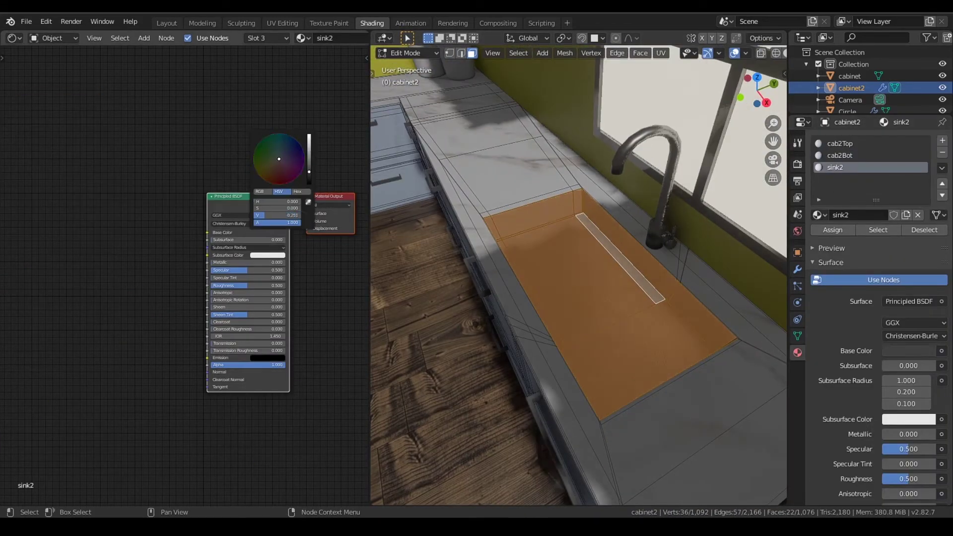
pyautogui.scroll(2, 248, 273)
pyautogui.press('Delete')
pyautogui.hotkey('shift', 'a')
pyautogui.write('dif')
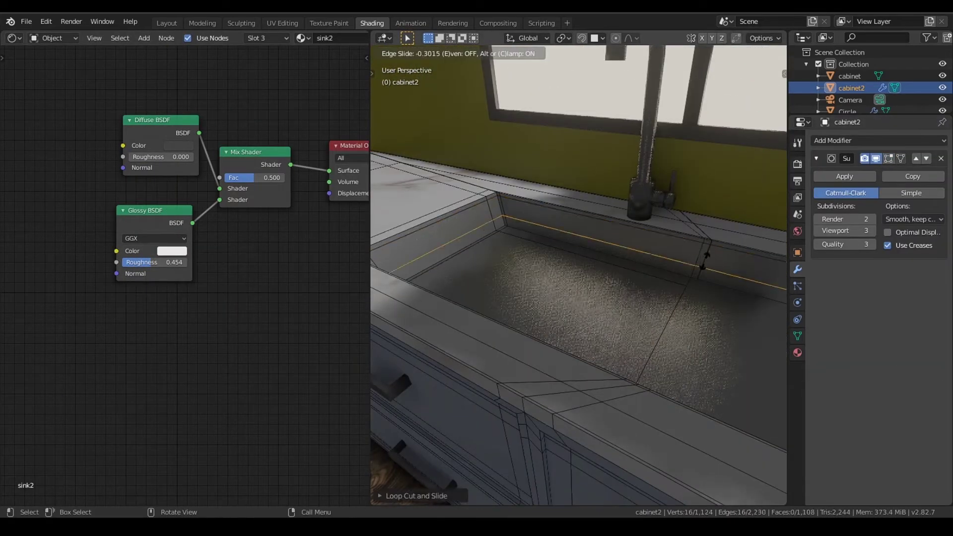
pyautogui.scroll(-5, 507, 236)
# Finish the sink rim edge slide and merge cabinet2's vertices By Distance.
pyautogui.press('Tab')
pyautogui.press('Tab')
pyautogui.hotkey('alt', 'm')
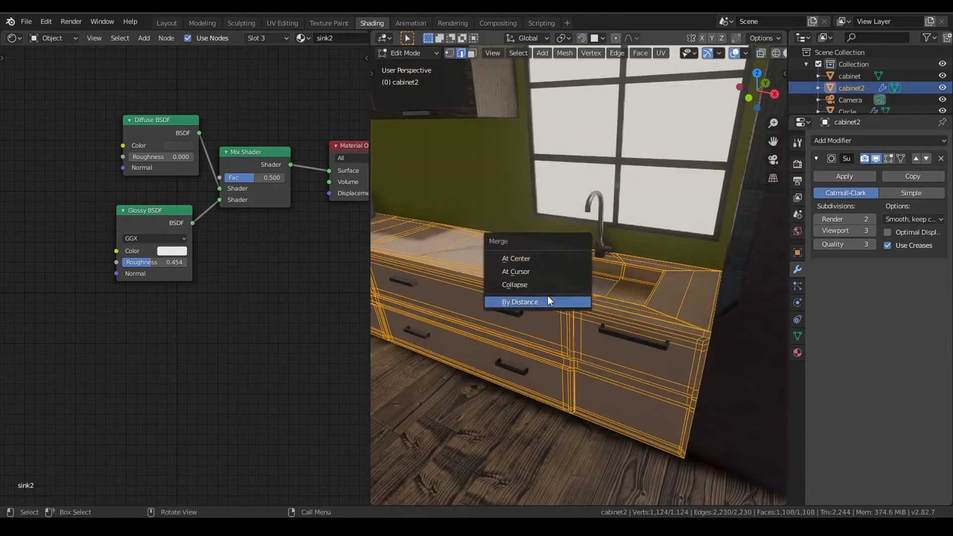
pyautogui.click(551, 301)
pyautogui.press('Tab')
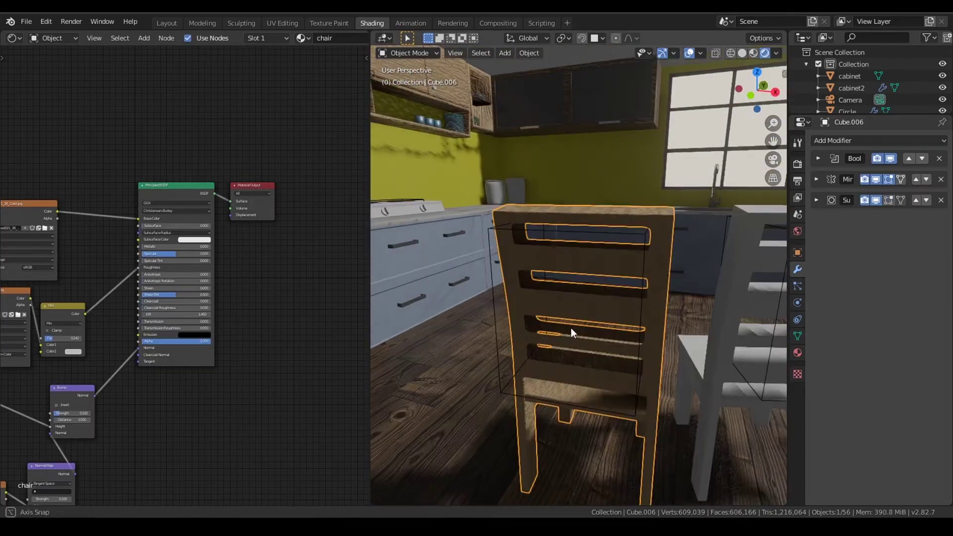
# Apply the chair's Mirror and Boolean modifiers and enter Edit Mode on its back.
pyautogui.hotkey('ctrl', 'a')
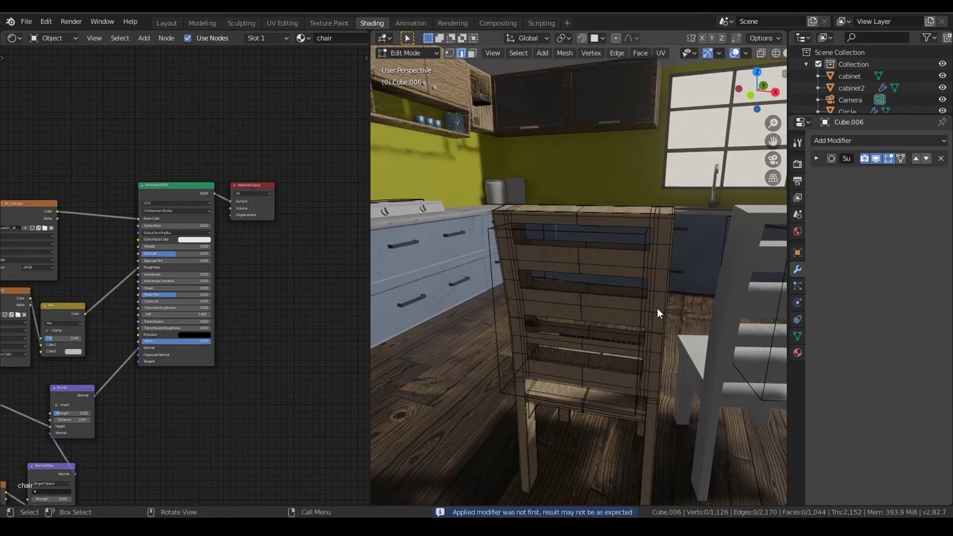
pyautogui.press('Tab')
pyautogui.moveTo(657, 309)
pyautogui.mouseDown(button='middle')
pyautogui.moveTo(586, 323)
pyautogui.moveTo(486, 225)
pyautogui.mouseUp(button='middle')
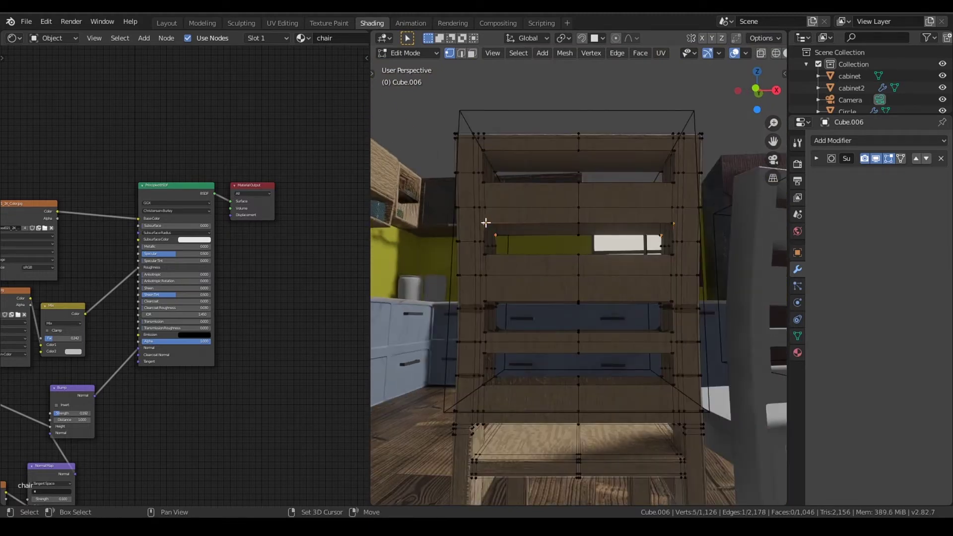
pyautogui.moveTo(673, 306); pyautogui.dragTo(497, 285, button='middle')
pyautogui.moveTo(595, 347)
pyautogui.mouseDown(button='middle')
pyautogui.moveTo(513, 398)
pyautogui.moveTo(672, 419)
pyautogui.moveTo(549, 397)
pyautogui.moveTo(591, 365)
pyautogui.moveTo(517, 370)
pyautogui.moveTo(576, 298)
pyautogui.moveTo(594, 371)
pyautogui.mouseUp(button='middle')
# Fill the open holes between the chair's back slats with new faces.
pyautogui.press('f')
pyautogui.moveTo(618, 286)
pyautogui.mouseDown(button='middle')
pyautogui.moveTo(546, 323)
pyautogui.moveTo(517, 315)
pyautogui.mouseUp(button='middle')
pyautogui.scroll(3, 538, 349)
pyautogui.scroll(-2, 538, 349)
pyautogui.scroll(-2, 585, 434)
pyautogui.scroll(1, 525, 421)
pyautogui.scroll(2, 526, 259)
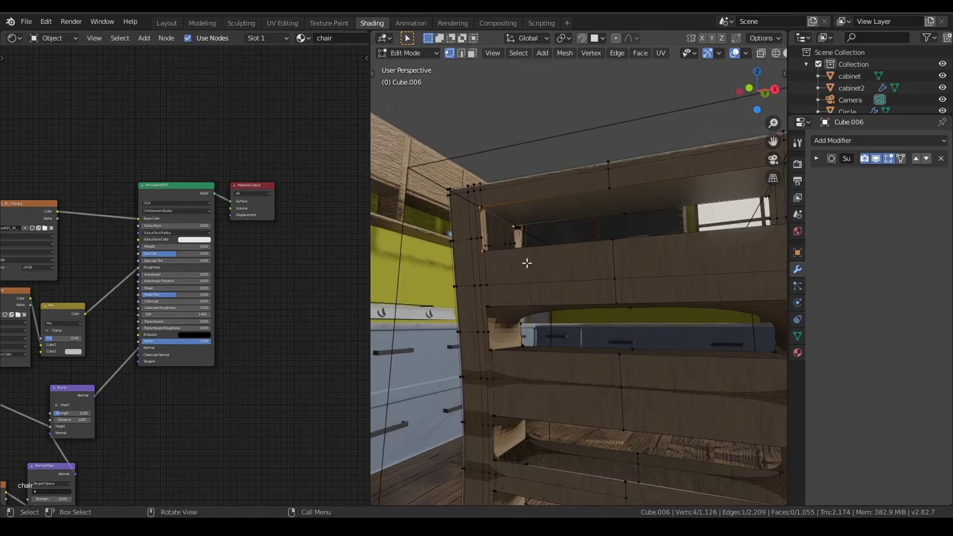
pyautogui.press('f')
pyautogui.moveTo(526, 260); pyautogui.dragTo(598, 380, button='middle')
pyautogui.press('f')
pyautogui.moveTo(532, 385); pyautogui.dragTo(690, 397, button='middle')
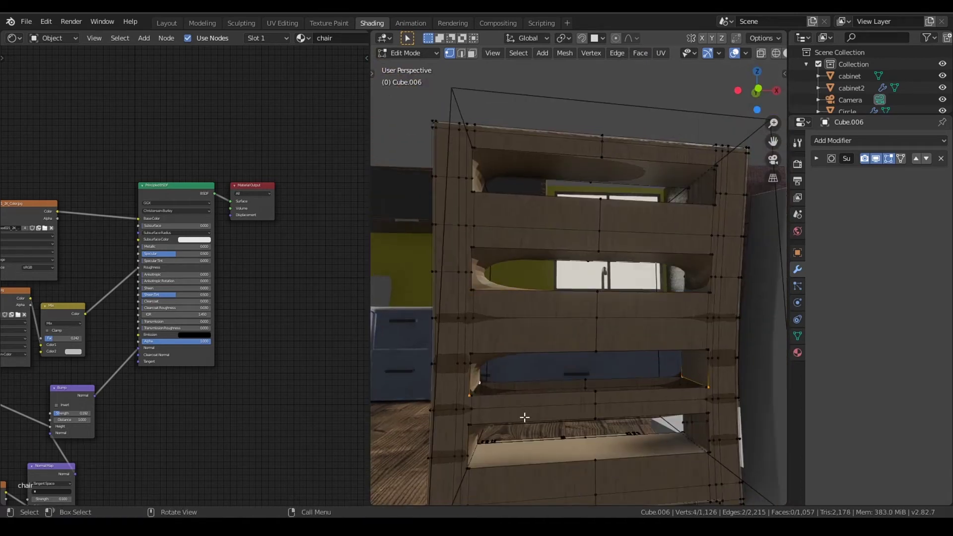
pyautogui.press('f')
pyautogui.moveTo(511, 408); pyautogui.dragTo(693, 394, button='middle')
pyautogui.press('f')
pyautogui.moveTo(699, 358)
pyautogui.mouseDown(button='middle')
pyautogui.moveTo(673, 292)
pyautogui.moveTo(660, 464)
pyautogui.mouseUp(button='middle')
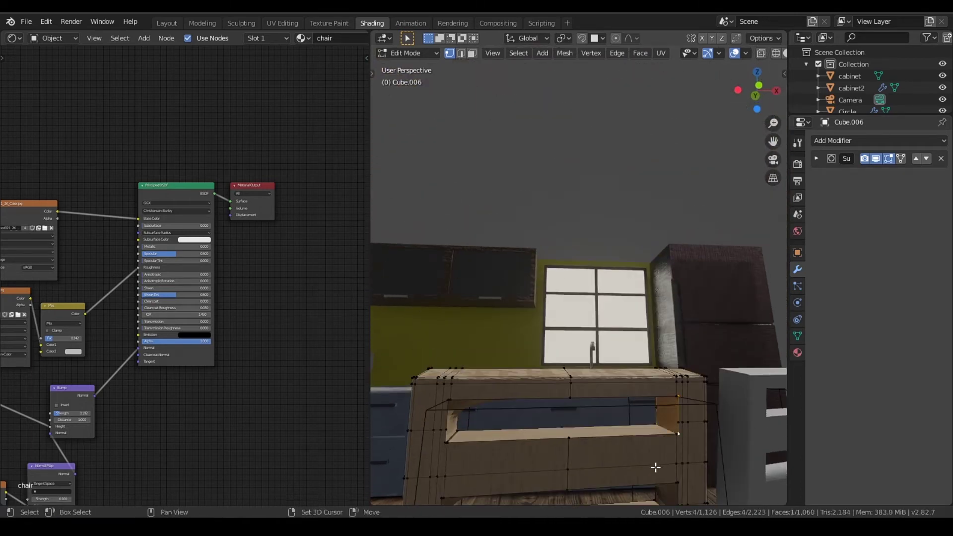
# Add a loop cut across the chair, apply All Transforms, and re-unwrap its UVs.
pyautogui.hotkey('ctrl', 'r')
pyautogui.click(524, 298)
pyautogui.press('Tab')
pyautogui.scroll(-5, 663, 402)
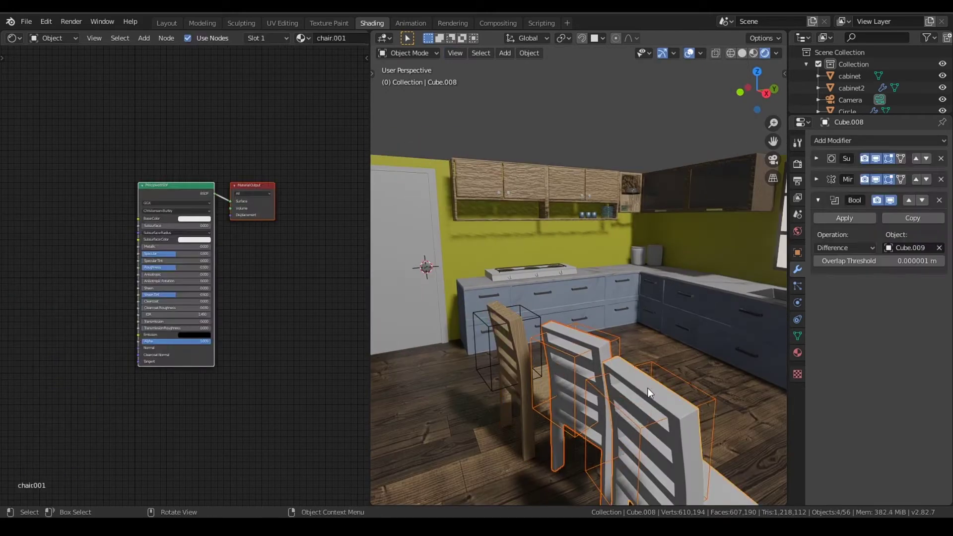
pyautogui.hotkey('ctrl', 'a')
pyautogui.click(564, 385)
pyautogui.press('Tab')
pyautogui.press('u')
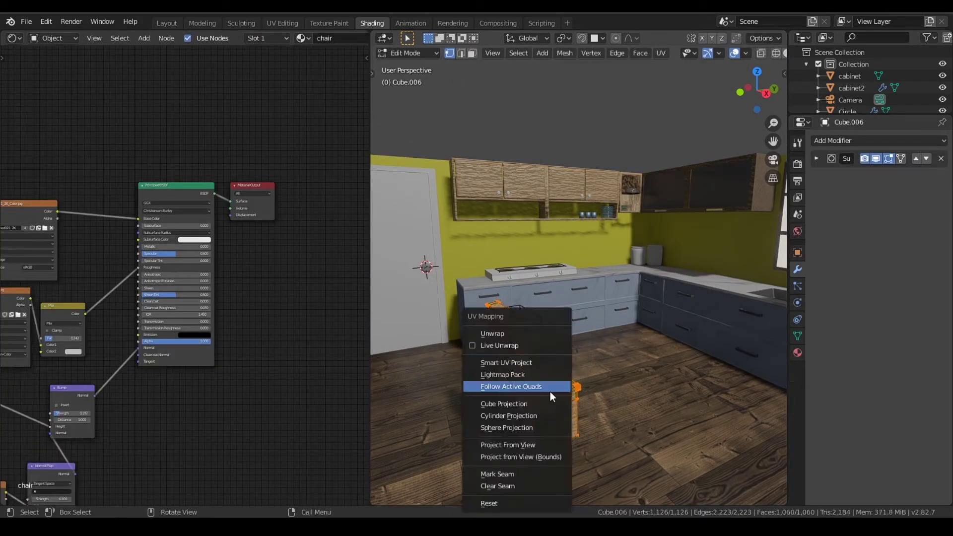
pyautogui.keyDown('shift'); pyautogui.click(476, 347); pyautogui.keyUp('shift')
pyautogui.scroll(-2, 632, 416)
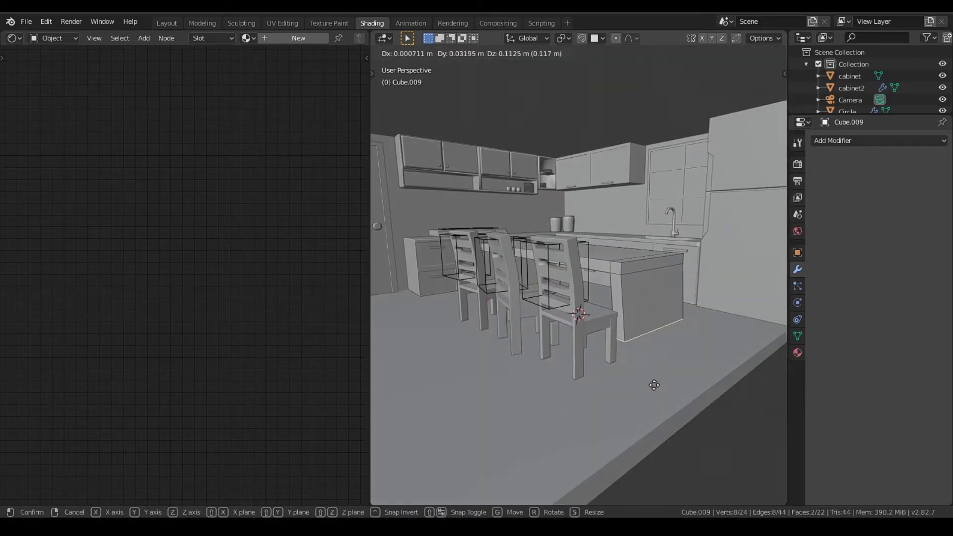
# Isolate Cube.009 in Local View and extrude its front face inward to form the leg recess.
pyautogui.press('KP_Divide')
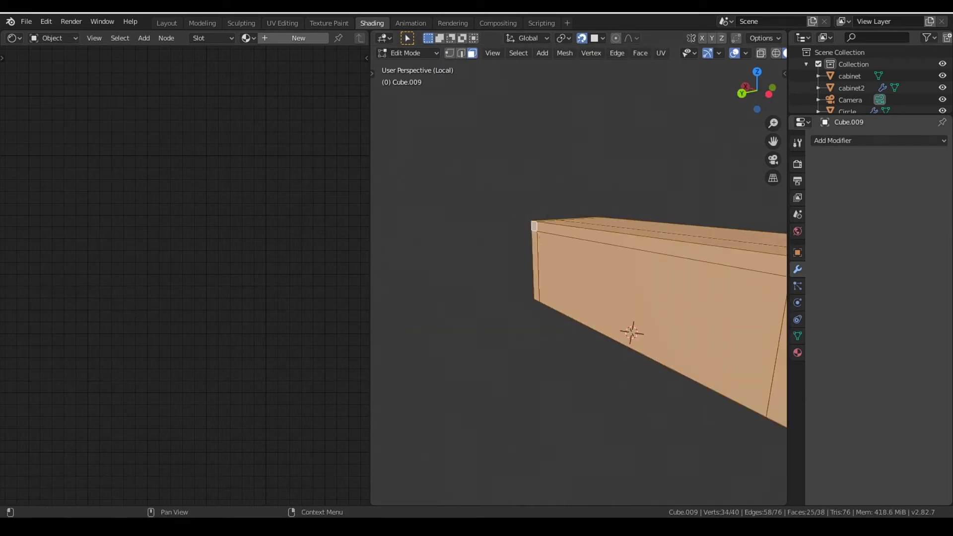
pyautogui.click(550, 267)
pyautogui.press('e')
pyautogui.click(626, 283)
pyautogui.moveTo(626, 283); pyautogui.dragTo(596, 332, button='middle')
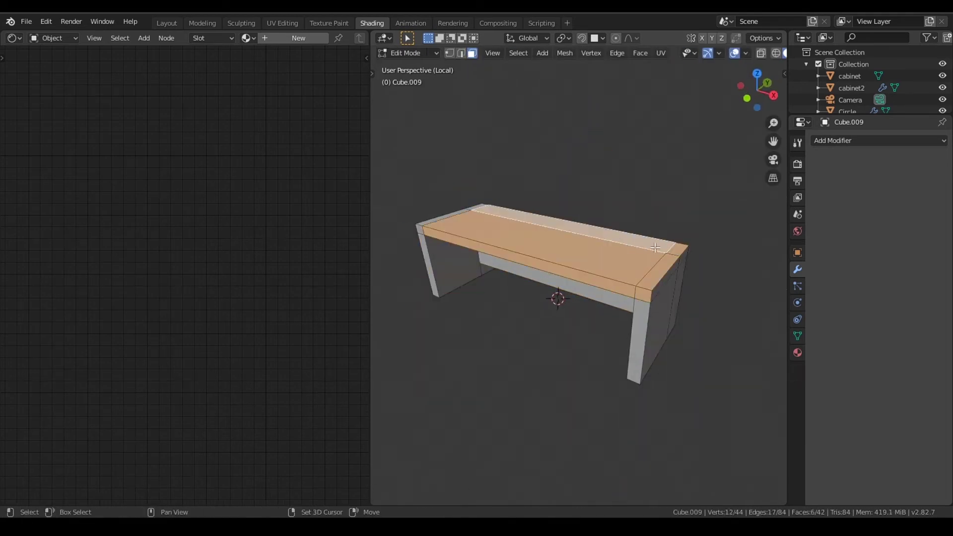
pyautogui.hotkey('ctrl', 'l')
pyautogui.moveTo(655, 248); pyautogui.dragTo(490, 381, button='middle')
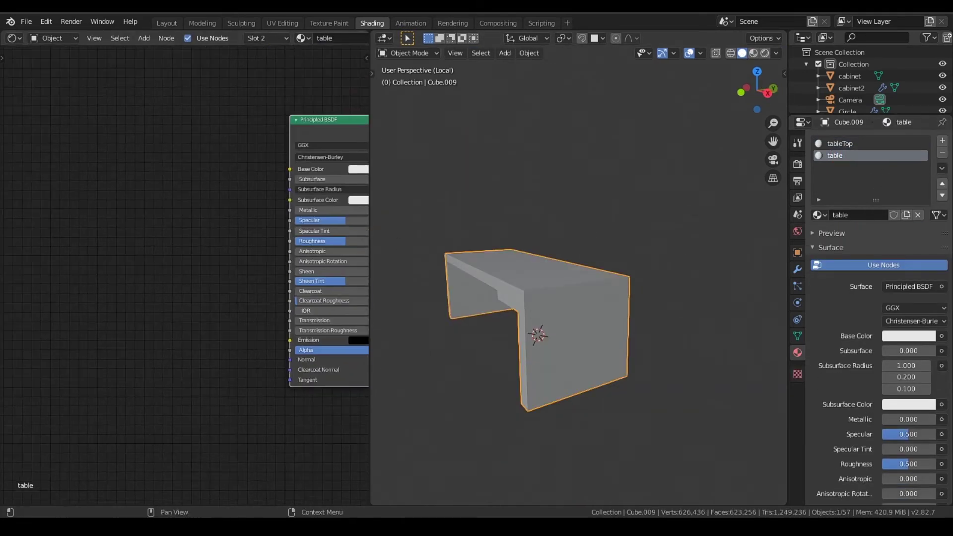
# Wire the table's wood normal texture through a Normal Map into a new Bump node.
pyautogui.moveTo(198, 376); pyautogui.dragTo(168, 357)
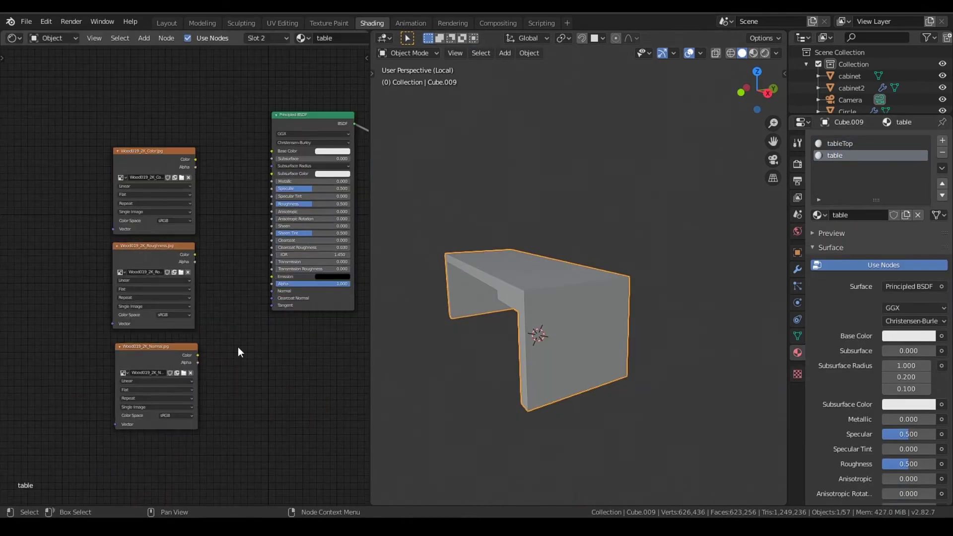
pyautogui.write('bump')
pyautogui.press('Return')
pyautogui.click(273, 371)
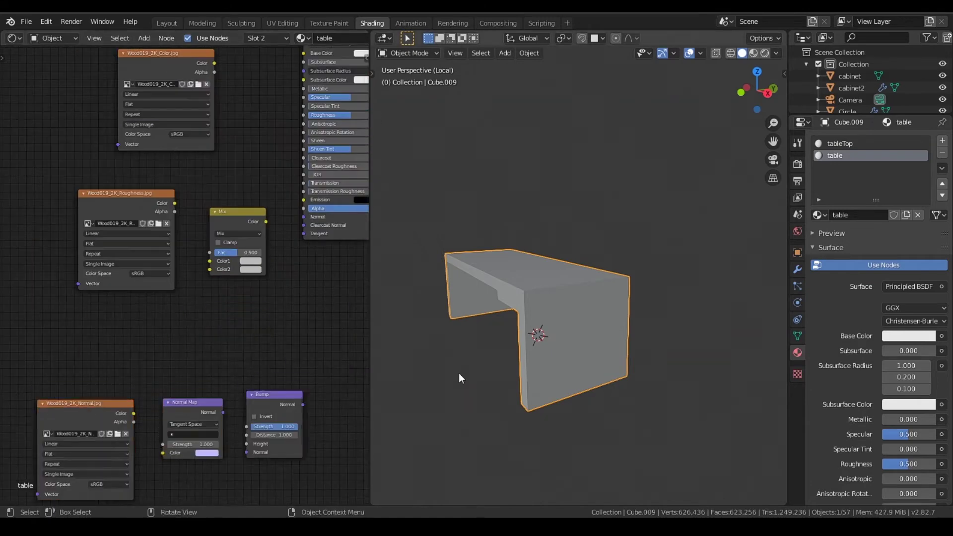
pyautogui.scroll(2, 222, 366)
pyautogui.click(166, 315)
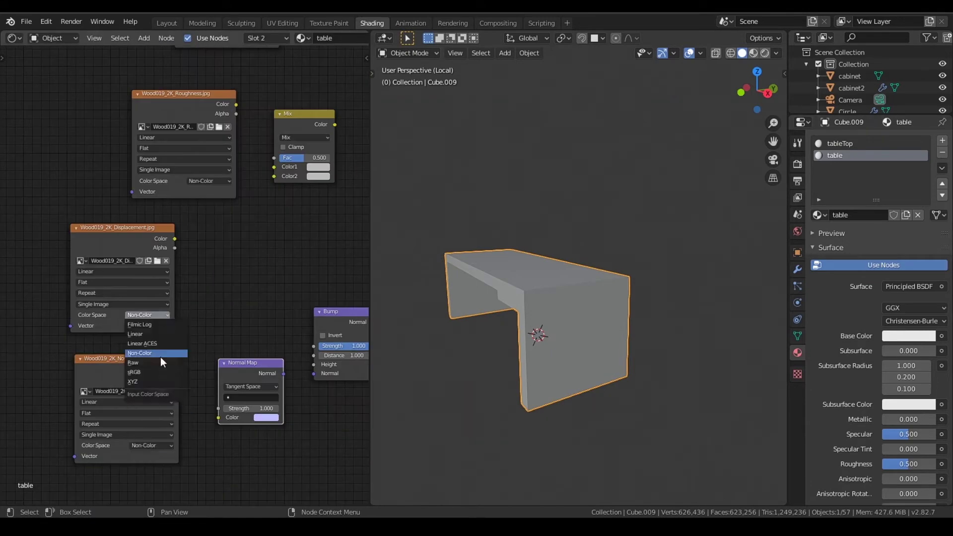
pyautogui.moveTo(201, 400); pyautogui.dragTo(218, 418)
pyautogui.moveTo(283, 373); pyautogui.dragTo(314, 373)
pyautogui.scroll(2, 229, 171)
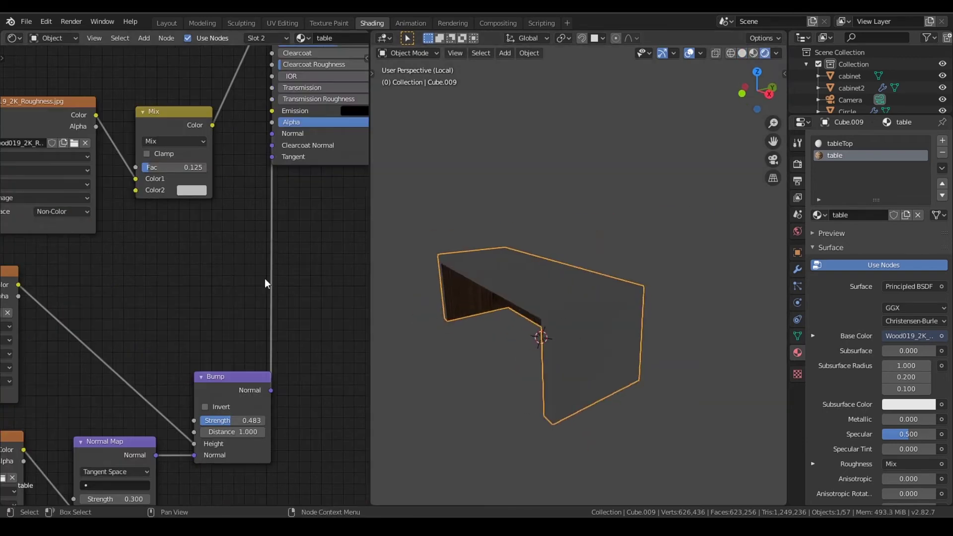
pyautogui.scroll(-3, 265, 282)
# Connect the tableTop Bump to the shader normal, add Subdivision Surface, and move chairs along Y.
pyautogui.click(839, 144)
pyautogui.scroll(3, 139, 193)
pyautogui.moveTo(176, 207); pyautogui.dragTo(235, 193)
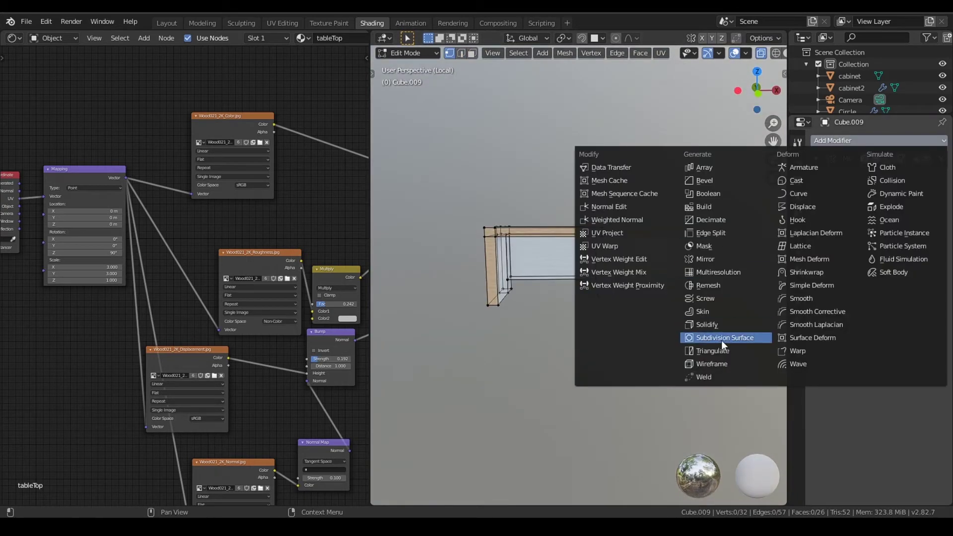
pyautogui.click(722, 337)
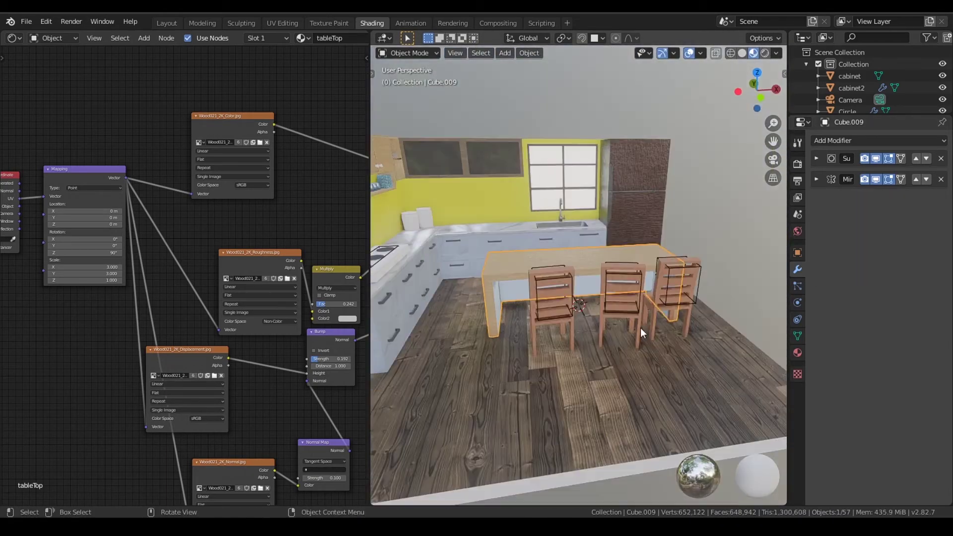
pyautogui.press('g')
pyautogui.press('y')
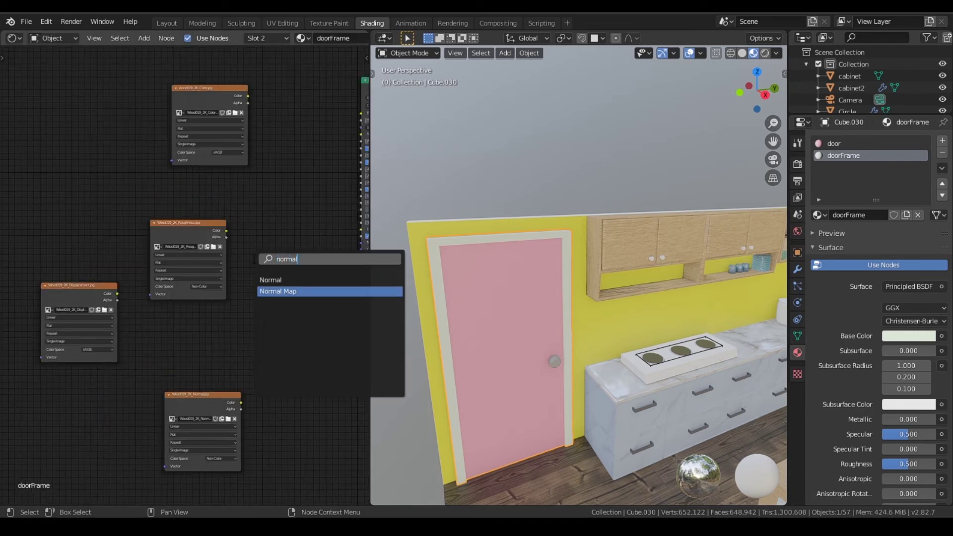
# Add a colour Mix node to the door frame and feed Mapping into the displacement texture.
pyautogui.press('Down')
pyautogui.press('Return')
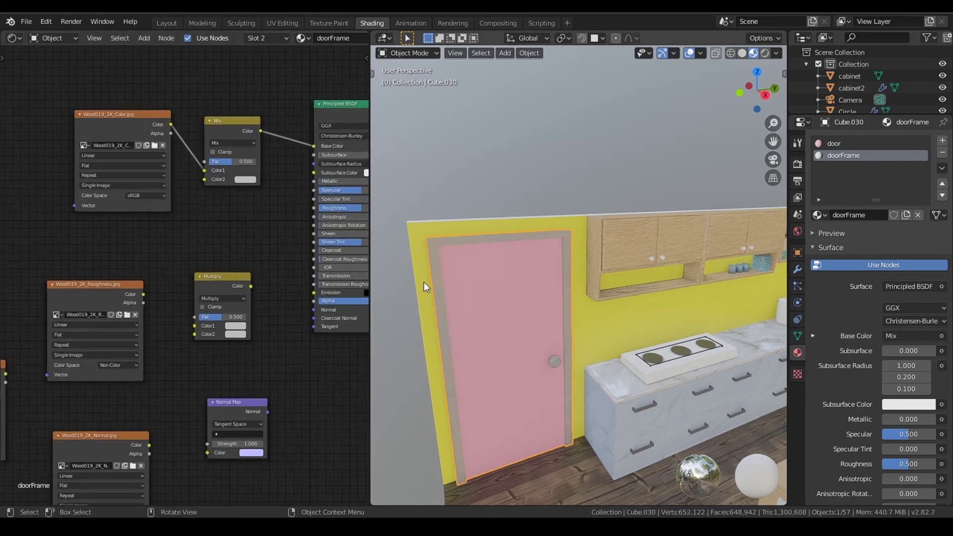
pyautogui.moveTo(34, 170); pyautogui.dragTo(96, 254)
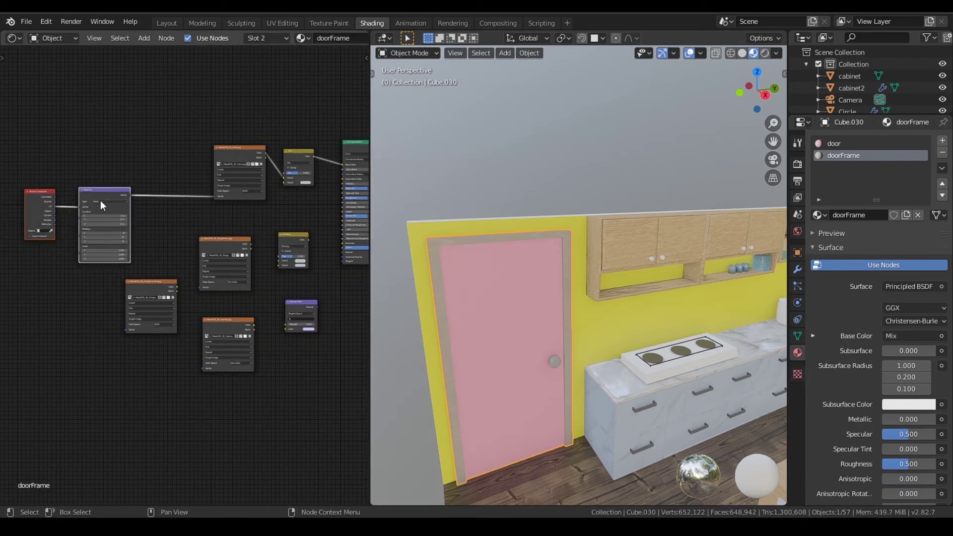
pyautogui.moveTo(125, 328); pyautogui.dragTo(125, 329)
pyautogui.scroll(2, 297, 311)
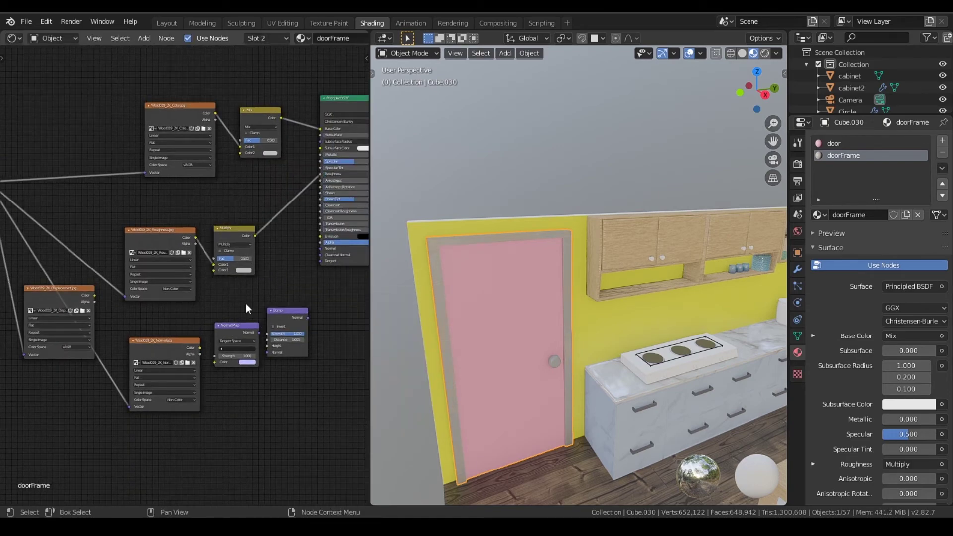
# Set the door frame's Bump strength to 0.258 and select its whole node setup.
pyautogui.moveTo(288, 334); pyautogui.dragTo(233, 358)
pyautogui.scroll(2, 298, 317)
pyautogui.scroll(2, 579, 327)
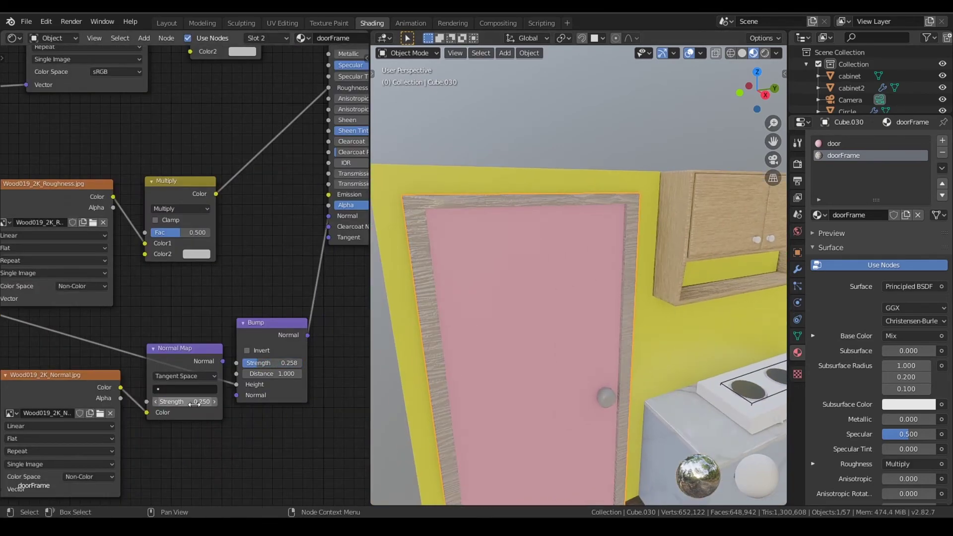
pyautogui.scroll(-2, 447, 308)
pyautogui.scroll(-2, 141, 334)
pyautogui.scroll(-2, 140, 334)
pyautogui.moveTo(59, 163); pyautogui.dragTo(302, 402)
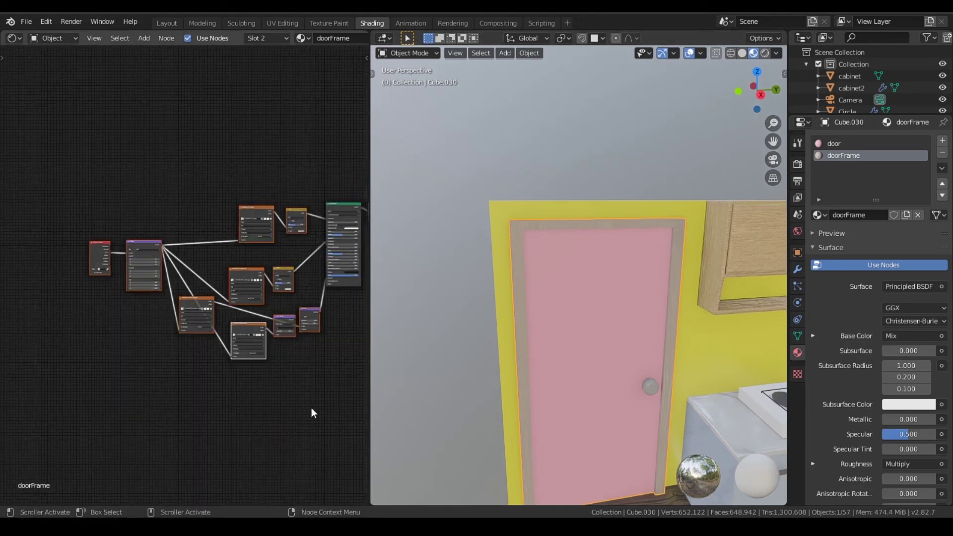
pyautogui.scroll(2, 231, 245)
pyautogui.scroll(2, 333, 158)
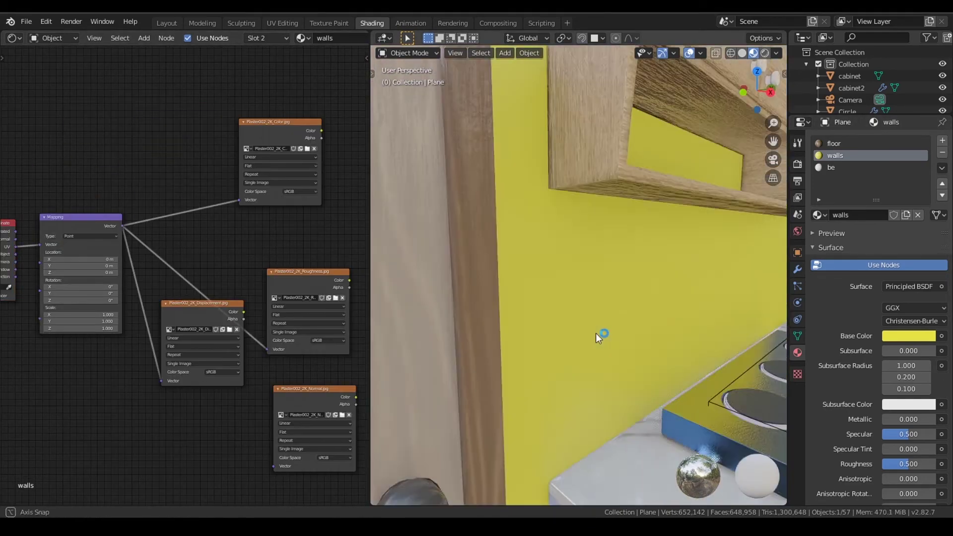
# Link Mapping to the Plaster002 textures, set roughness to Non-Color, and feed displacement into Bump height.
pyautogui.moveTo(82, 240); pyautogui.dragTo(233, 478)
pyautogui.click(261, 351)
pyautogui.moveTo(278, 348); pyautogui.dragTo(173, 357, button='middle')
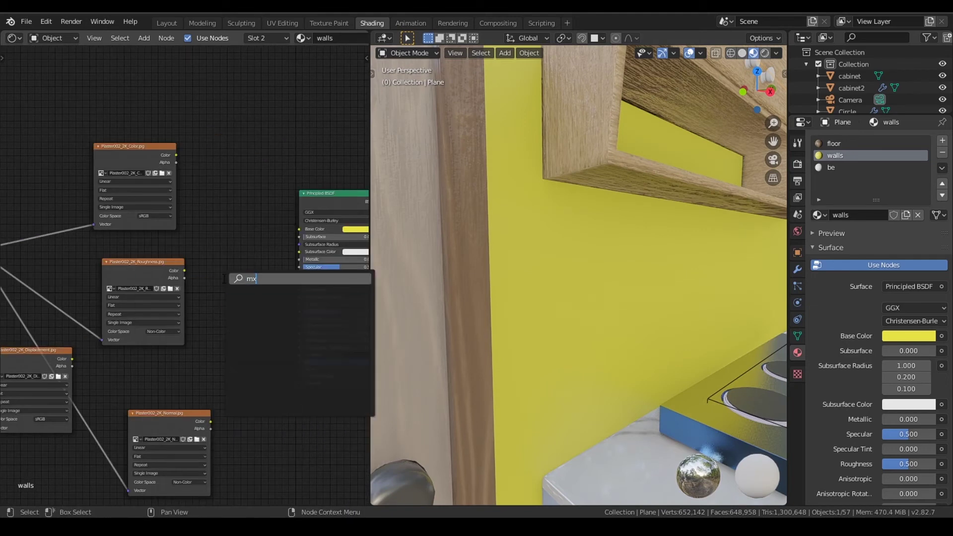
pyautogui.hotkey('shift', 'a')
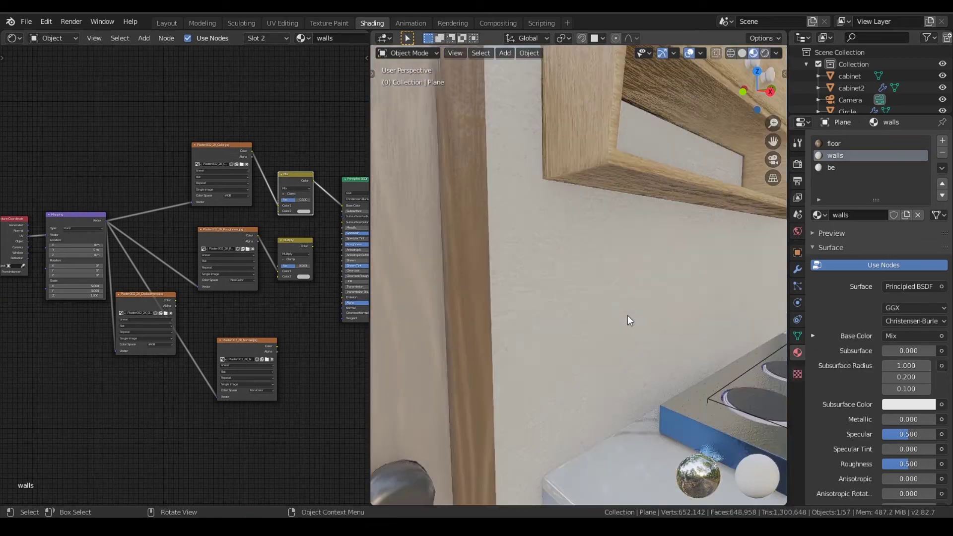
pyautogui.scroll(3, 268, 343)
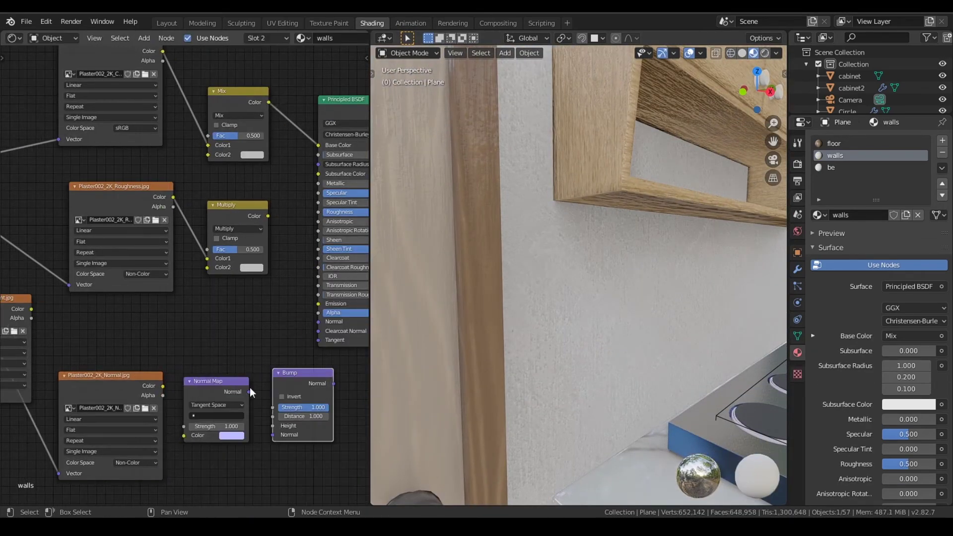
pyautogui.moveTo(264, 407); pyautogui.dragTo(273, 425)
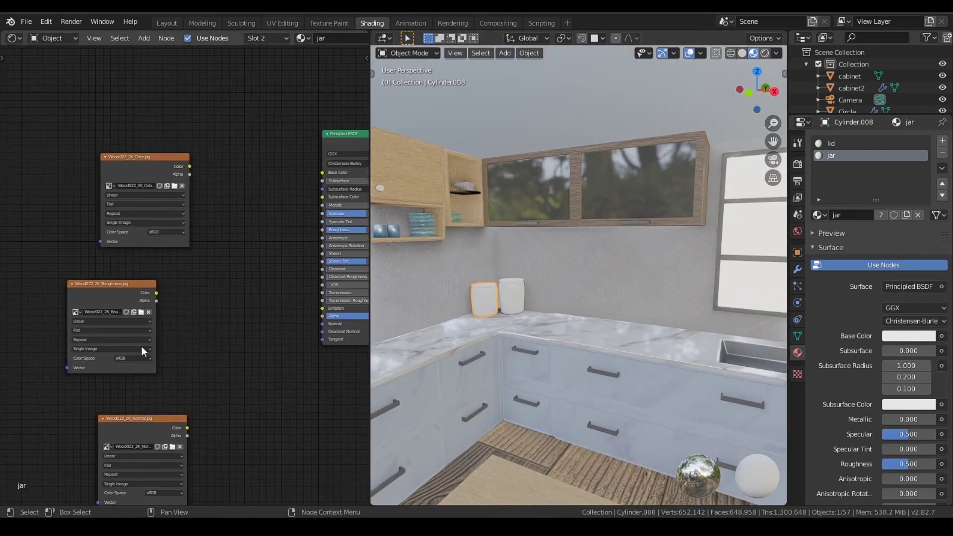
# Add a Normal Map for the wood normal texture and route roughness through Multiply.
pyautogui.click(233, 392)
pyautogui.click(205, 354)
pyautogui.moveTo(180, 373); pyautogui.dragTo(205, 405)
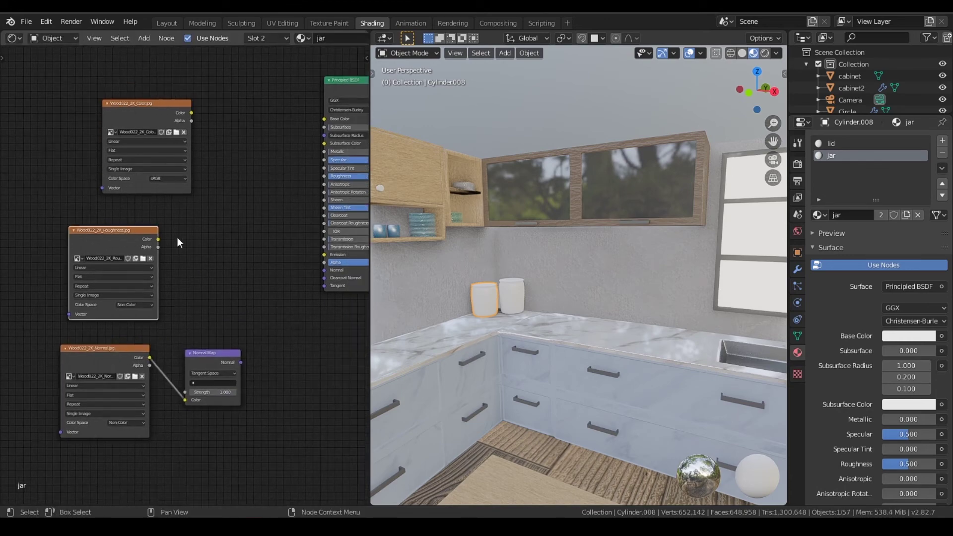
pyautogui.scroll(2, 174, 277)
pyautogui.moveTo(148, 226); pyautogui.dragTo(197, 305)
pyautogui.moveTo(267, 256); pyautogui.dragTo(296, 183)
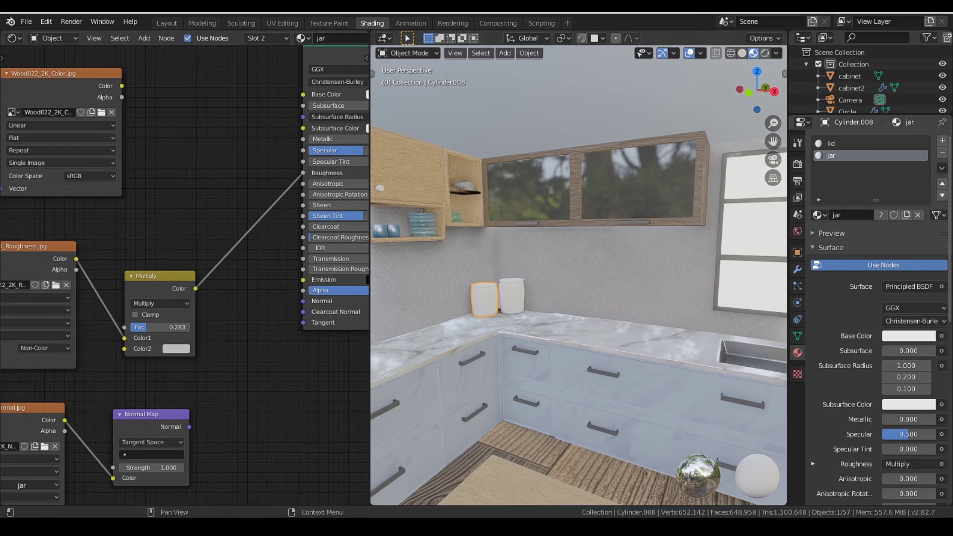
# Remove a stray node and connect the Wood022 colour texture to Base Color.
pyautogui.hotkey('shift', 'a')
pyautogui.click(265, 332)
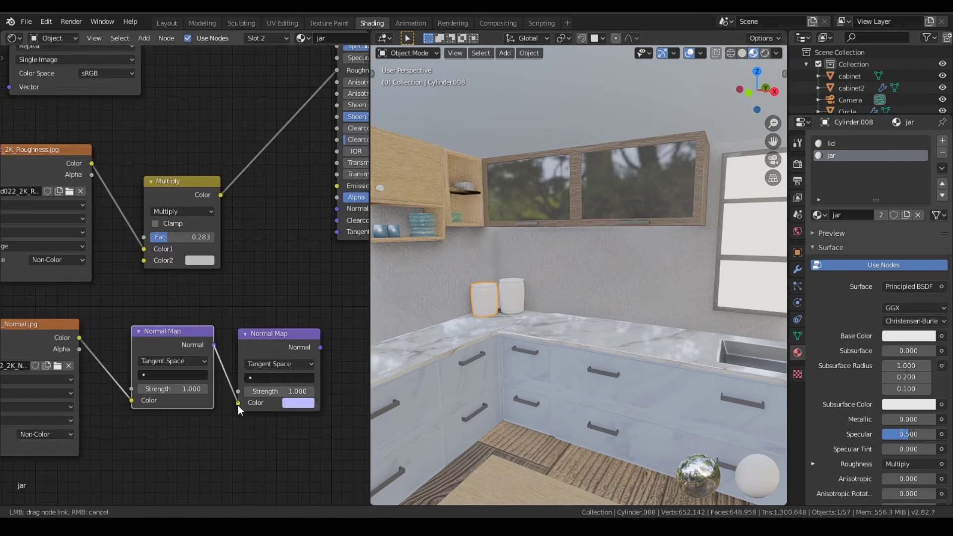
pyautogui.click(270, 311)
pyautogui.hotkey('ctrl', 'x')
pyautogui.moveTo(286, 292); pyautogui.dragTo(161, 171, button='middle')
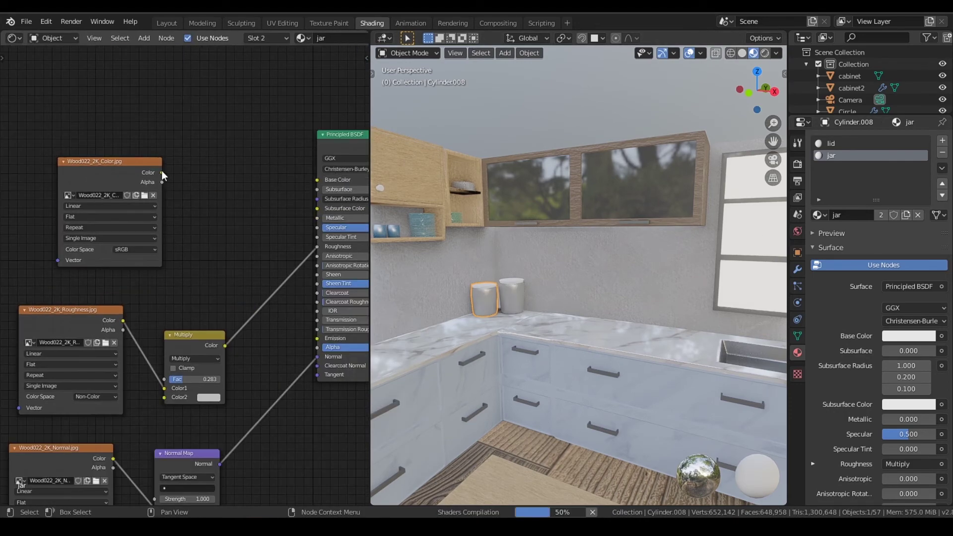
pyautogui.scroll(-2, 166, 267)
pyautogui.moveTo(197, 221)
pyautogui.mouseDown(button='middle')
pyautogui.moveTo(177, 318)
pyautogui.moveTo(159, 351)
pyautogui.mouseUp(button='middle')
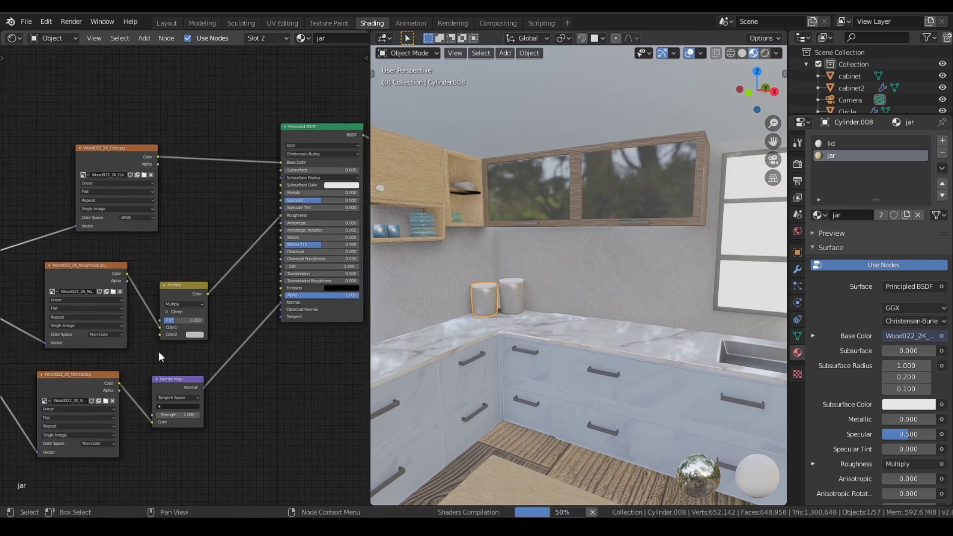
pyautogui.scroll(5, 450, 298)
# Select both jars in Edit Mode and bring the Mapping node (Scale 3) into view.
pyautogui.click(489, 298)
pyautogui.press('Tab')
pyautogui.press('Tab')
pyautogui.click(441, 318)
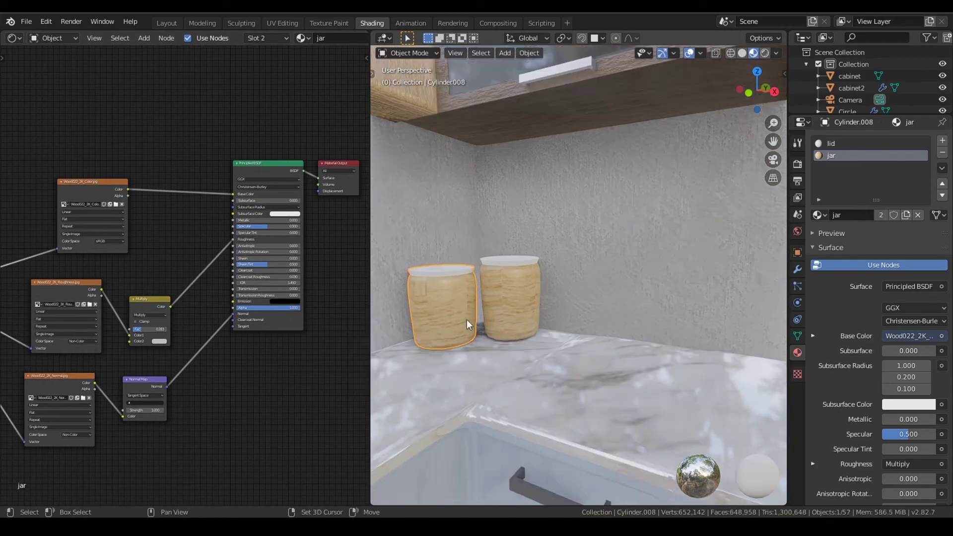
pyautogui.scroll(-3, 467, 320)
pyautogui.moveTo(195, 245); pyautogui.dragTo(258, 278, button='middle')
pyautogui.scroll(2, 122, 341)
# Check the jar UVs in the UV Editing workspace, then return to Object Mode.
pyautogui.click(282, 23)
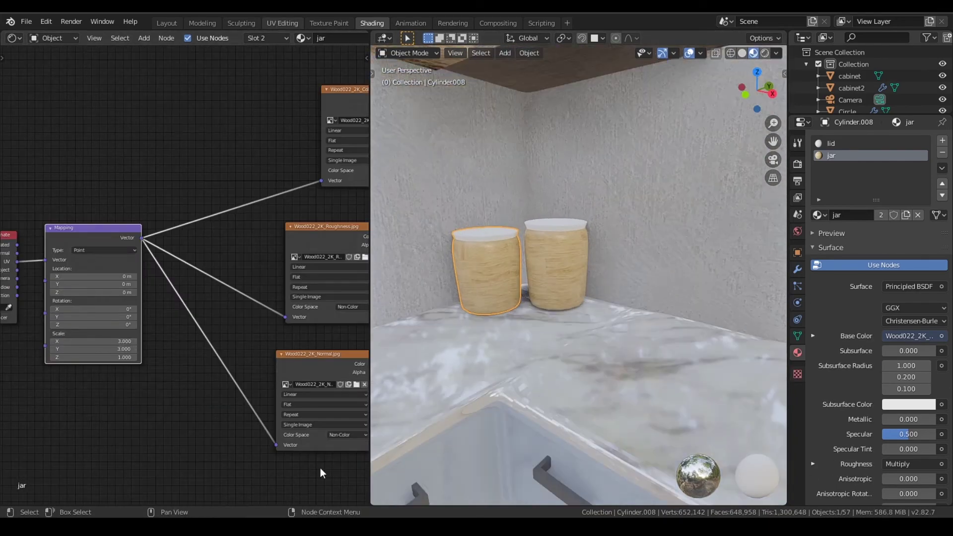
pyautogui.press('KP_Decimal')
pyautogui.click(371, 23)
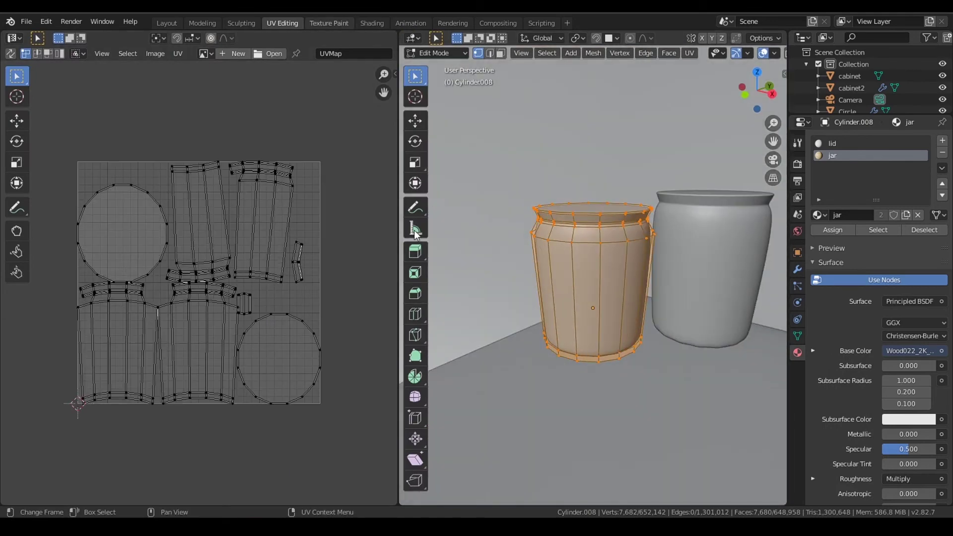
pyautogui.press('u')
pyautogui.rightClick(512, 249)
pyautogui.press('Tab')
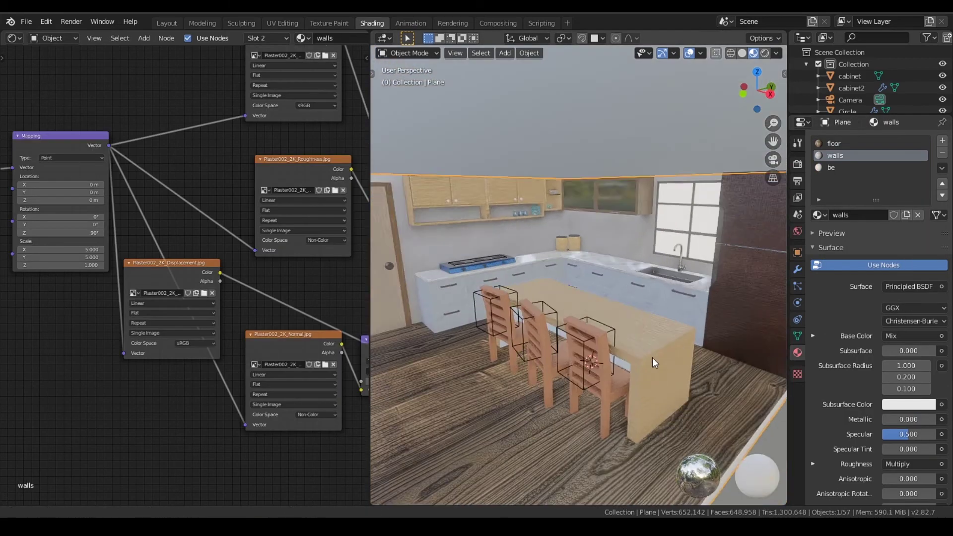
pyautogui.press('Home')
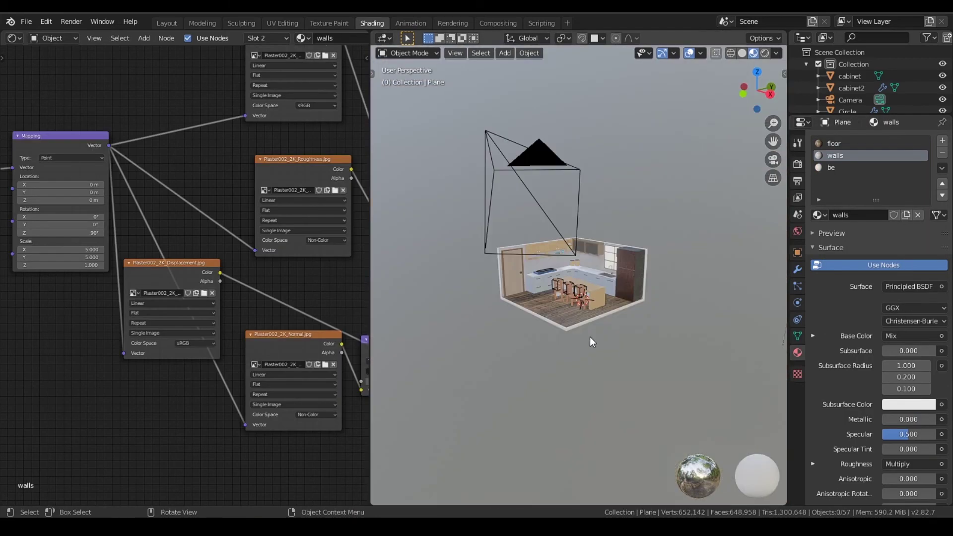
# Add a plane, scale it into a large ground, and give it a new material.
pyautogui.rightClick(576, 293)
pyautogui.click(663, 390)
pyautogui.press('s')
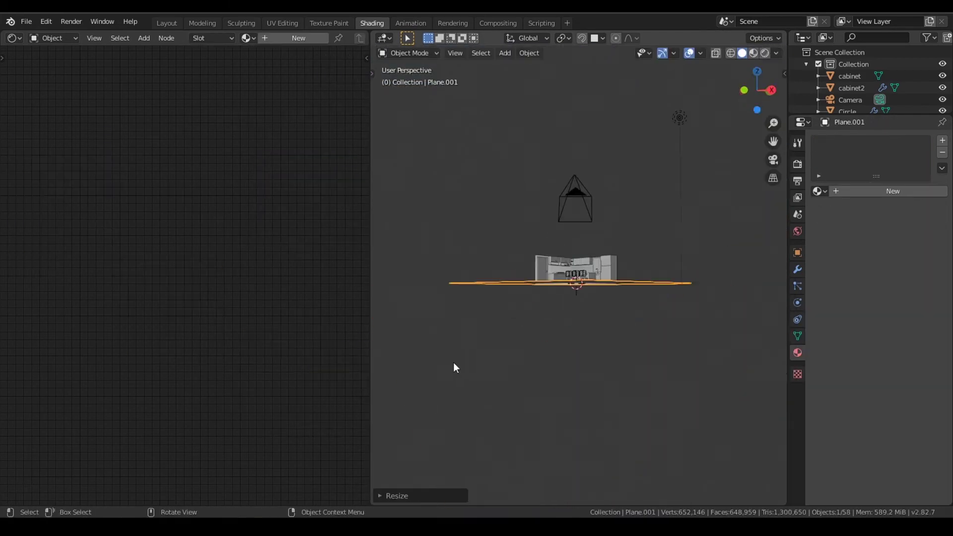
pyautogui.click(517, 176)
# Make the ground material black with Roughness 0.641 in Material Preview.
pyautogui.press('KP_0')
pyautogui.click(753, 53)
pyautogui.click(893, 191)
pyautogui.click(908, 312)
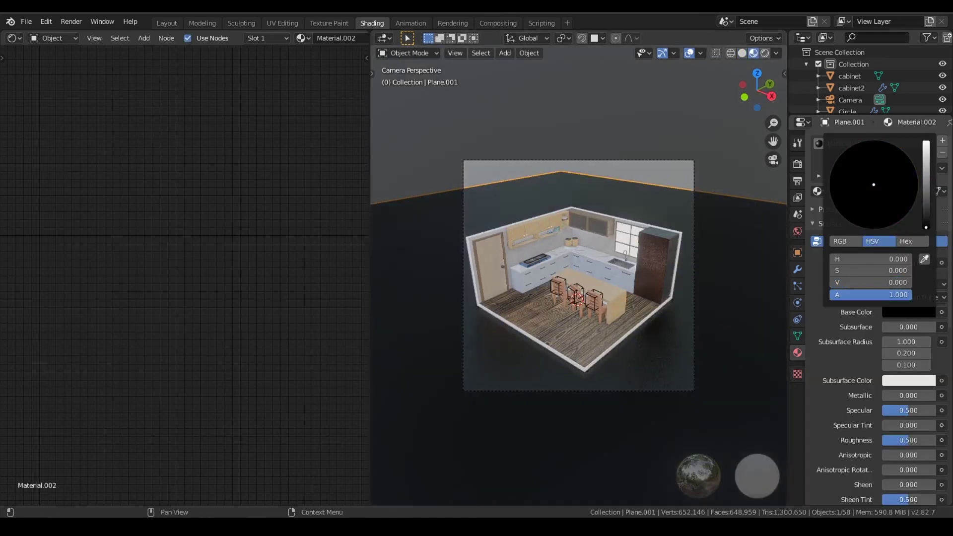
pyautogui.click(765, 53)
pyautogui.scroll(-2, 869, 347)
pyautogui.moveTo(909, 417); pyautogui.dragTo(924, 416)
# Colour a point light yellow.
pyautogui.moveTo(670, 298); pyautogui.dragTo(729, 270, button='middle')
pyautogui.click(728, 275)
pyautogui.click(905, 205)
pyautogui.click(914, 84)
# Duplicate the yellow light, reposition the copy, and colour it orange.
pyautogui.hotkey('shift', 'd')
pyautogui.hotkey('shift', 'z')
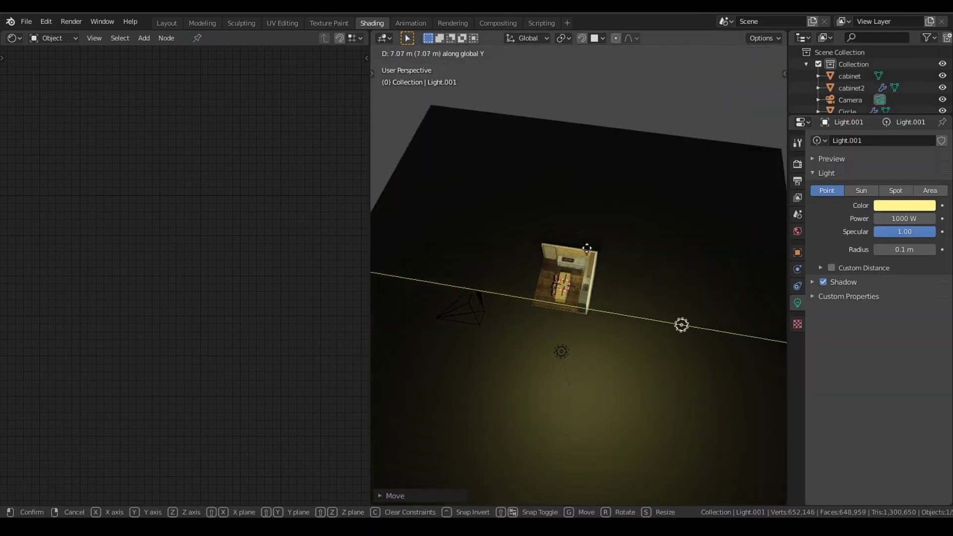
pyautogui.click(495, 219)
pyautogui.moveTo(496, 219); pyautogui.dragTo(758, 175, button='middle')
pyautogui.press('g')
pyautogui.click(582, 209)
pyautogui.click(904, 205)
pyautogui.click(862, 107)
# Duplicate the orange light as a third light tinted pale lavender.
pyautogui.hotkey('shift', 'd')
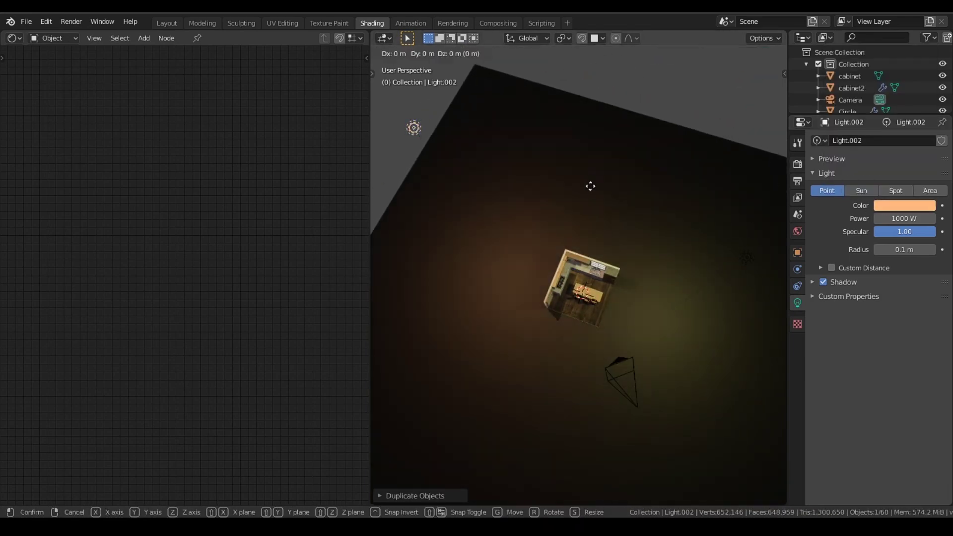
pyautogui.click(592, 187)
pyautogui.click(905, 206)
pyautogui.click(879, 94)
# Check the lights and ground from the camera, selecting the lights in turn.
pyautogui.press('KP_0')
pyautogui.moveTo(647, 320); pyautogui.dragTo(493, 153, button='middle')
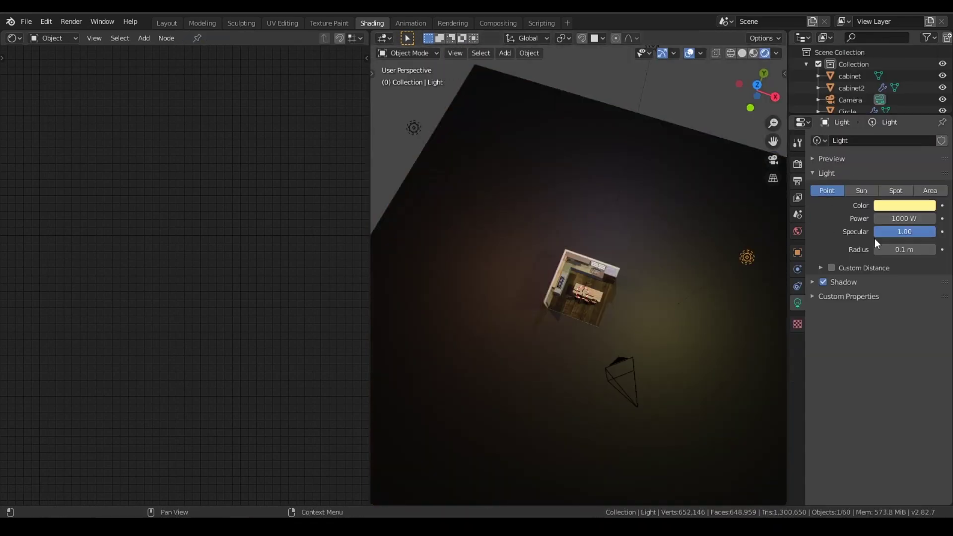
pyautogui.click(666, 248)
pyautogui.moveTo(666, 249)
pyautogui.mouseDown(button='middle')
pyautogui.moveTo(736, 205)
pyautogui.moveTo(662, 243)
pyautogui.mouseUp(button='middle')
pyautogui.scroll(-4, 734, 205)
pyautogui.click(663, 222)
pyautogui.click(594, 180)
pyautogui.press('KP_0')
pyautogui.press('KP_0')
# Review the yellow light, ground plane and kitchen base plane colour through the camera.
pyautogui.click(666, 227)
pyautogui.click(655, 274)
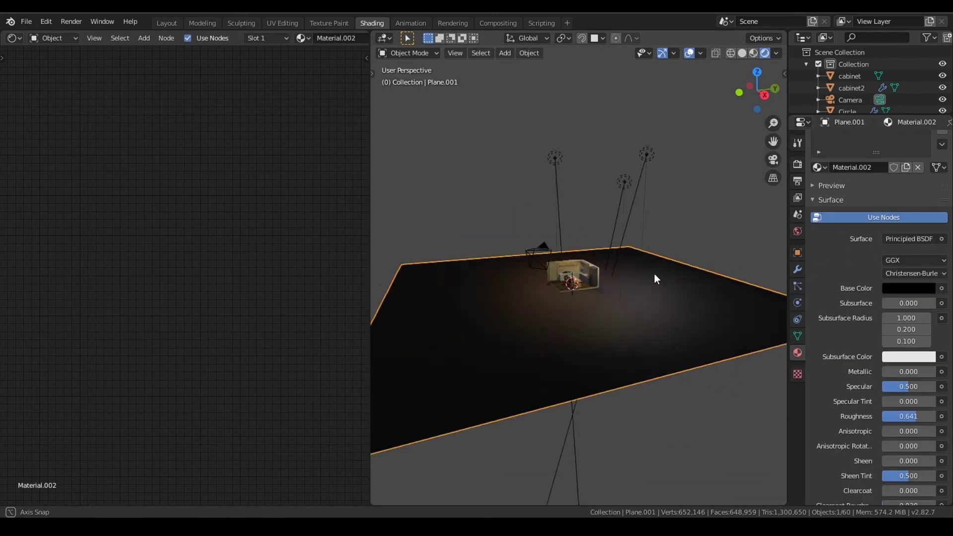
pyautogui.press('KP_0')
pyautogui.click(593, 311)
pyautogui.click(909, 312)
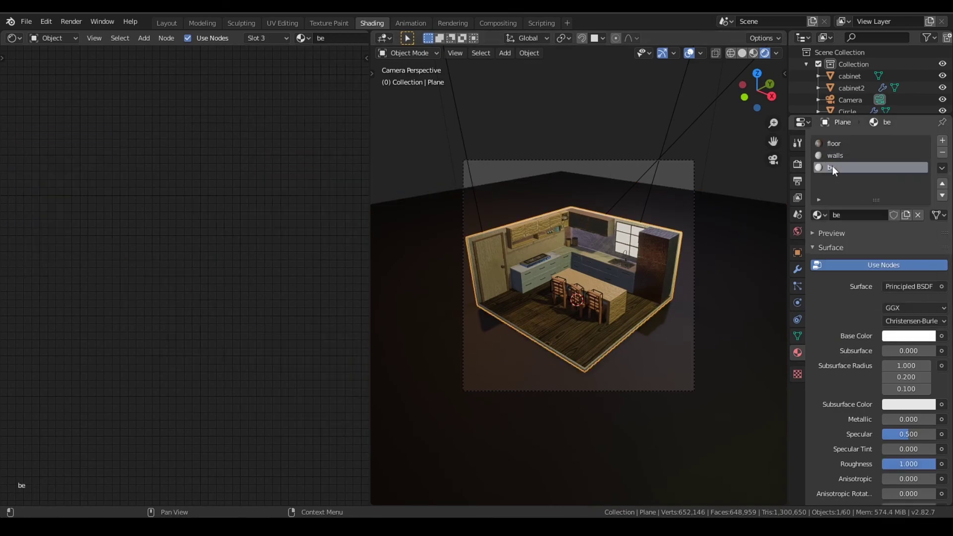
pyautogui.click(726, 285)
pyautogui.press('KP_0')
pyautogui.press('KP_0')
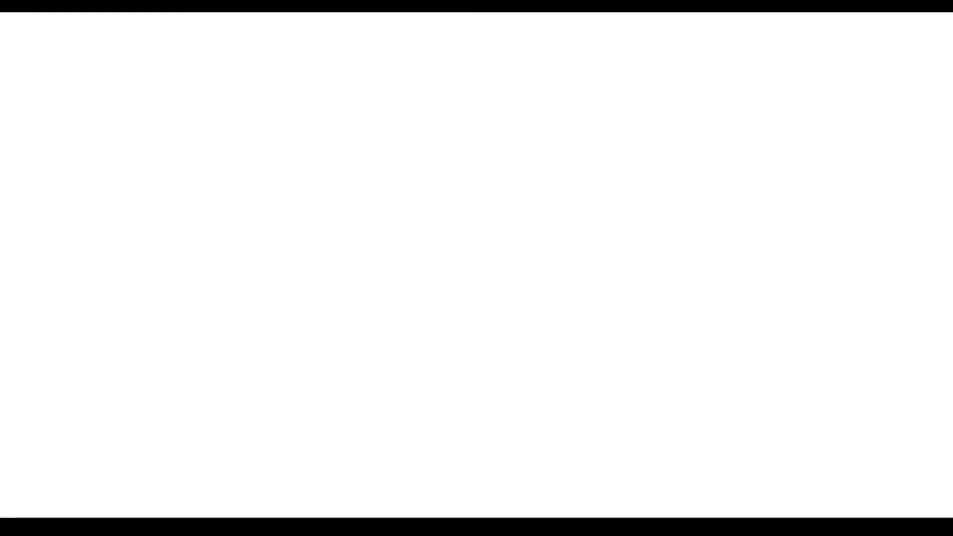